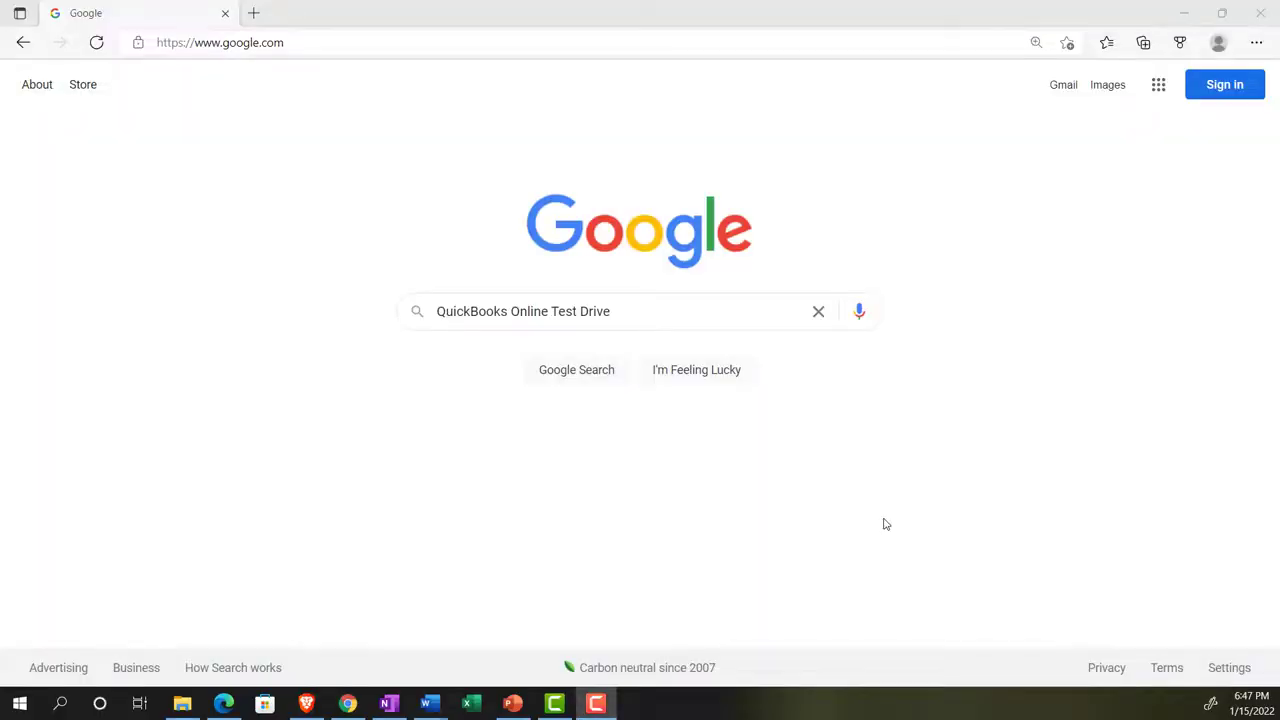
Step: Search Google for QuickBooks Online Test Drive and open the Test drive QuickBooks Online help article
click(697, 317)
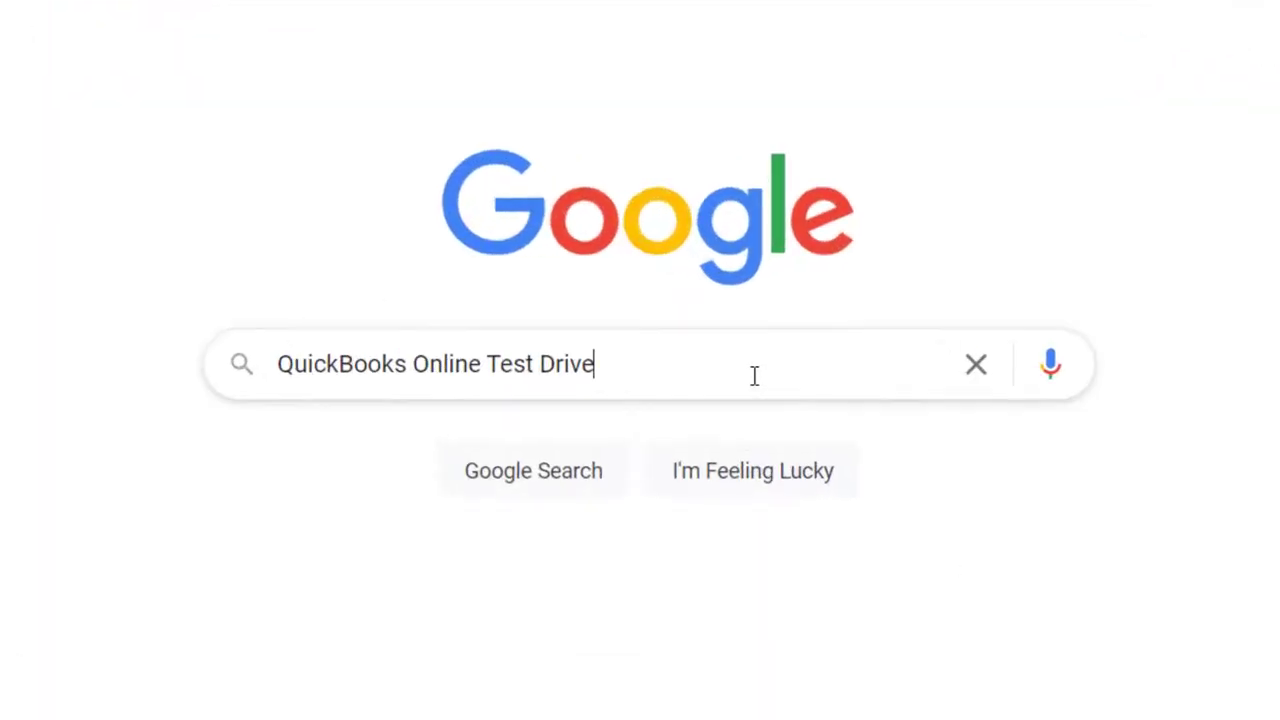
key(Return)
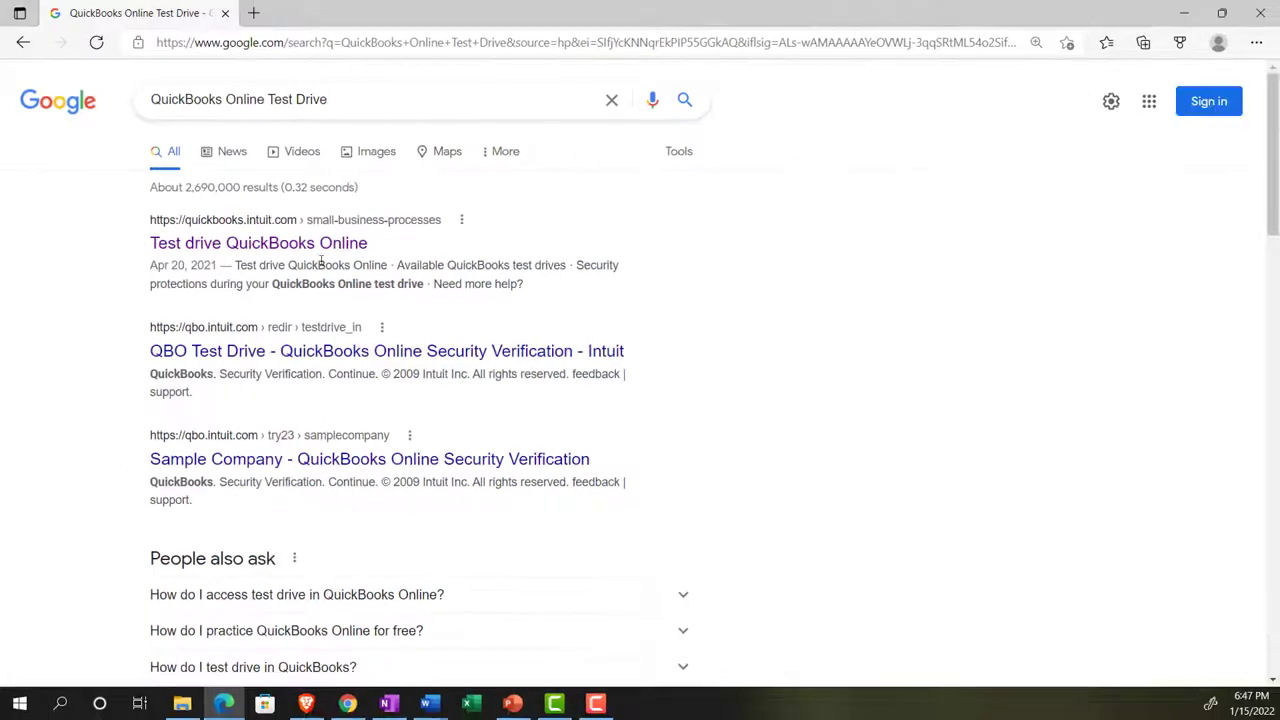
click(297, 247)
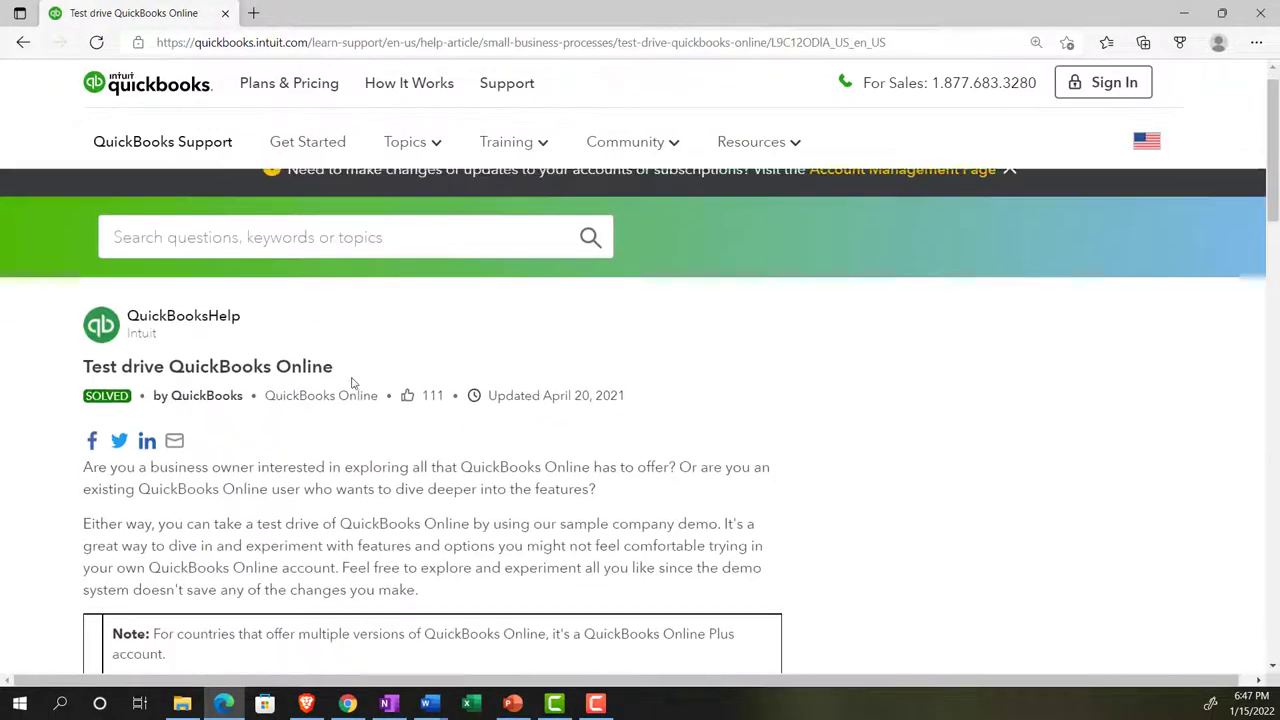
Step: Open the sample company from the article, complete the security verification, and enlarge the page to 125%
scroll(330, 438, down, 3)
click(297, 514)
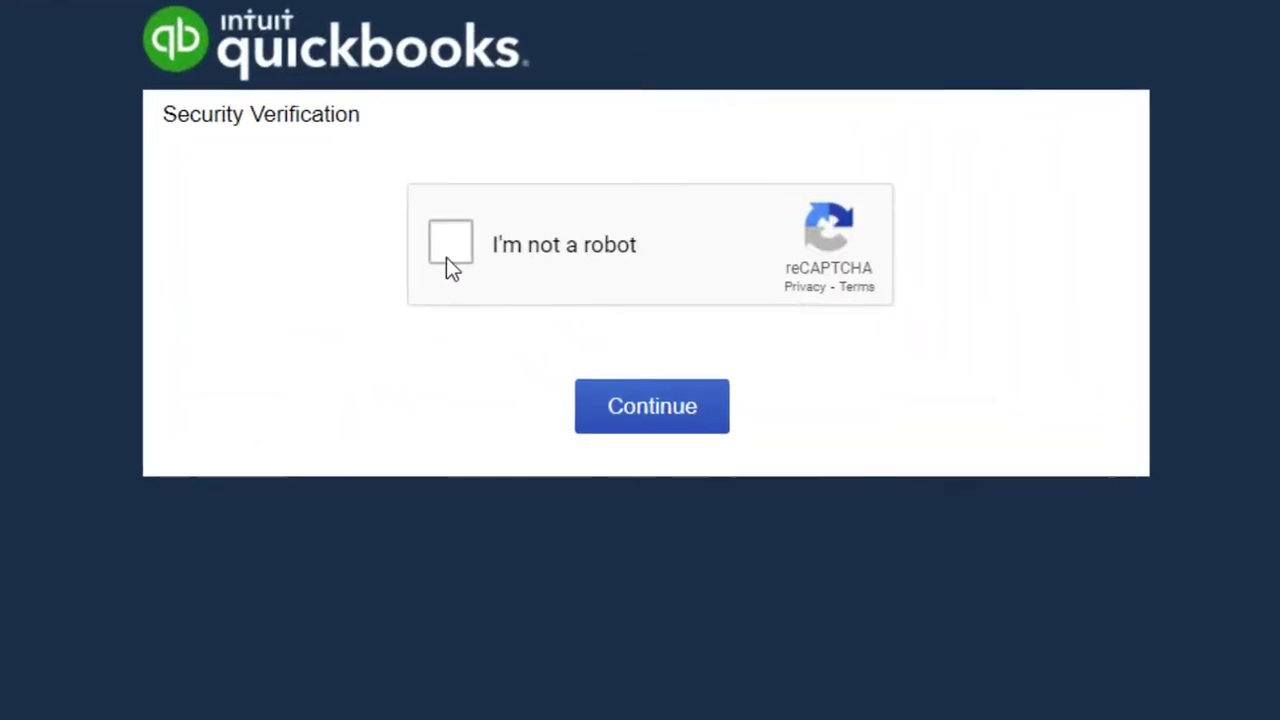
click(537, 316)
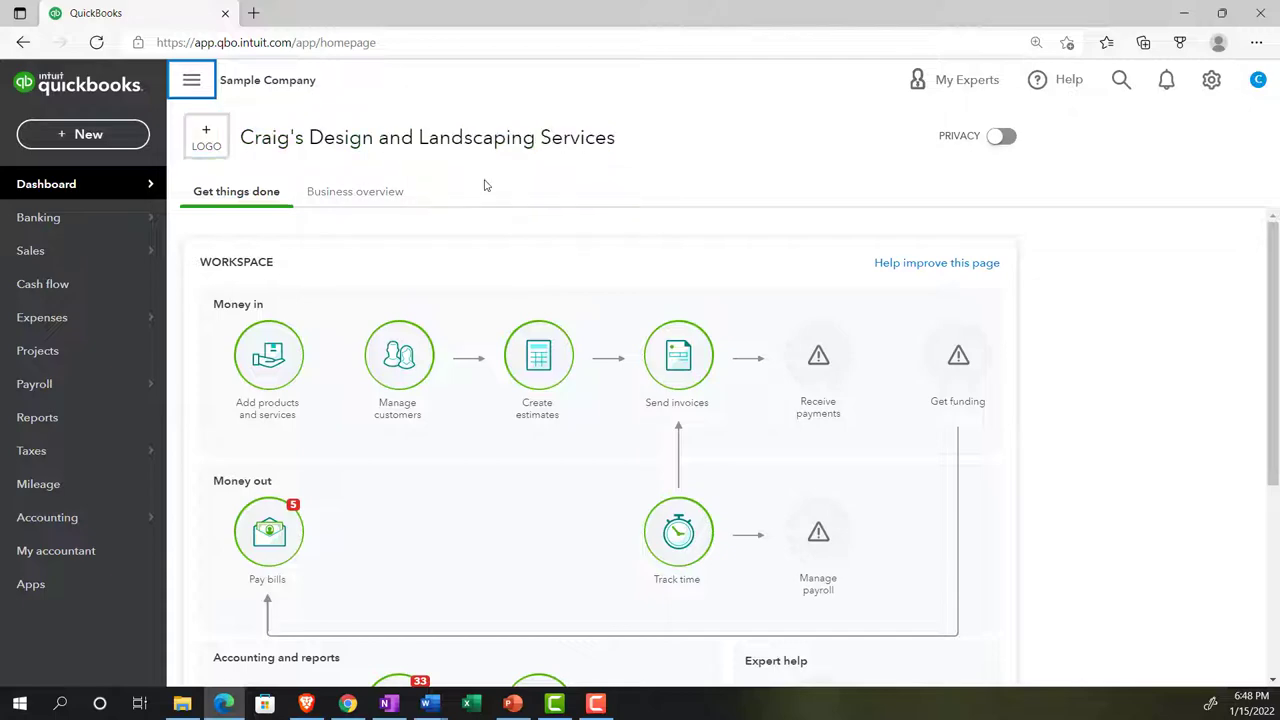
key(ctrl+plus)
key(ctrl+plus)
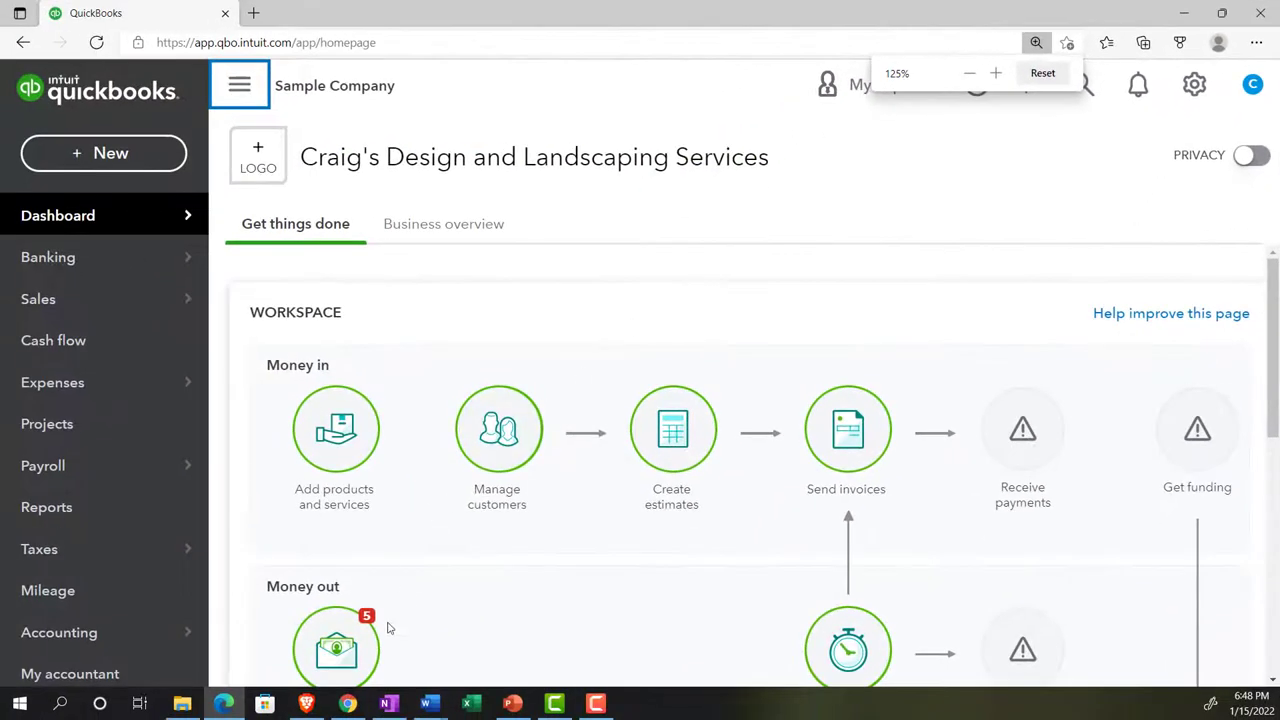
Step: Switch to Chrome to view the Get Great Guitars company home page, and return to the sample company in Edge
click(347, 703)
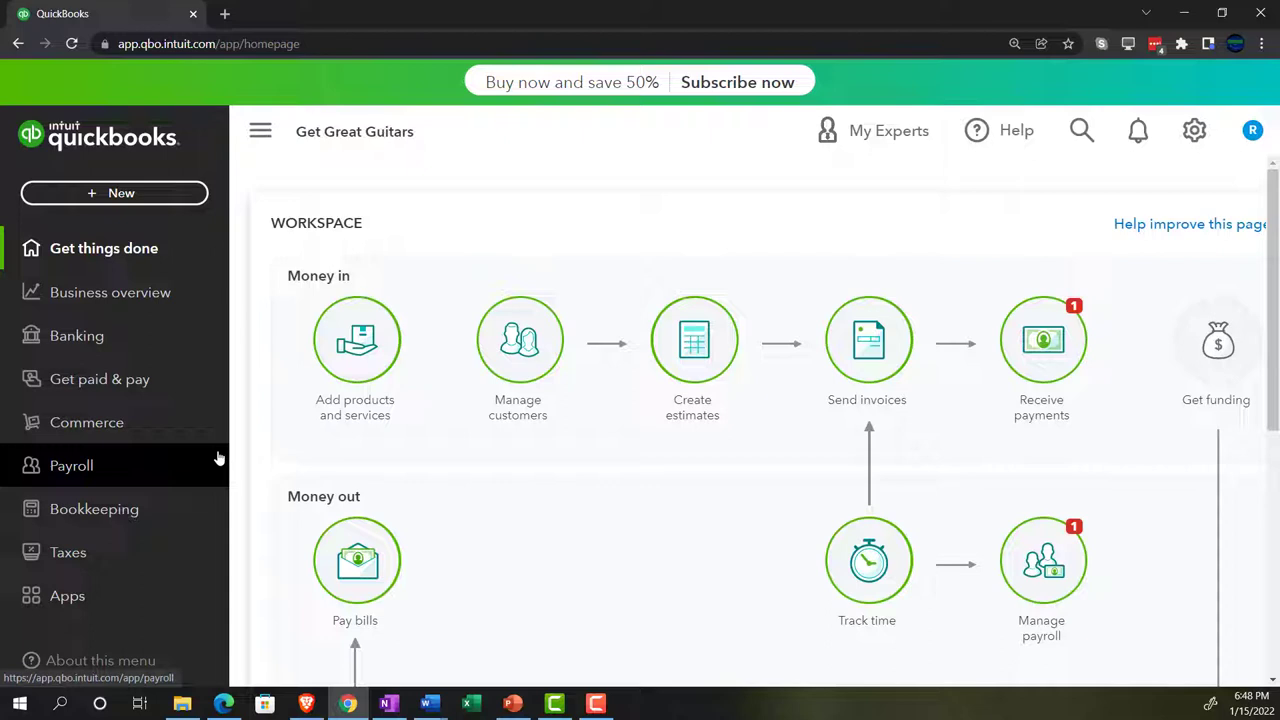
click(224, 703)
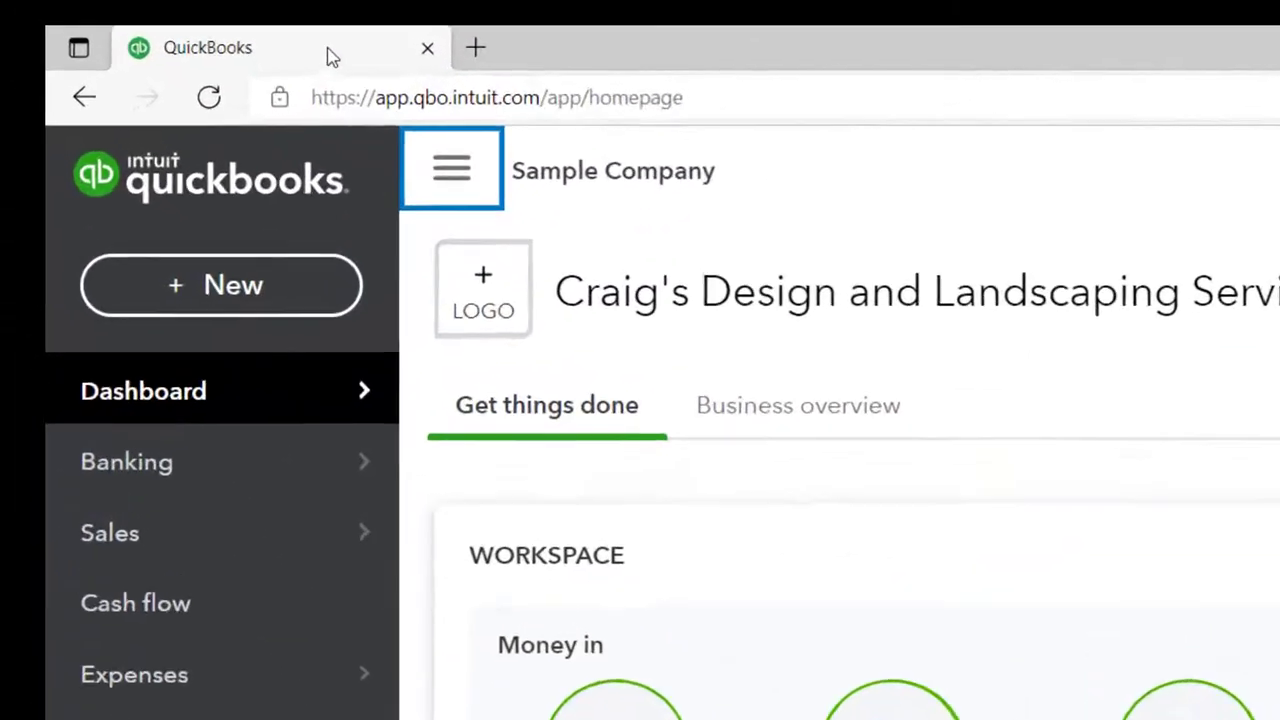
Step: Duplicate the sample company's QuickBooks browser tab three times
right_click(166, 12)
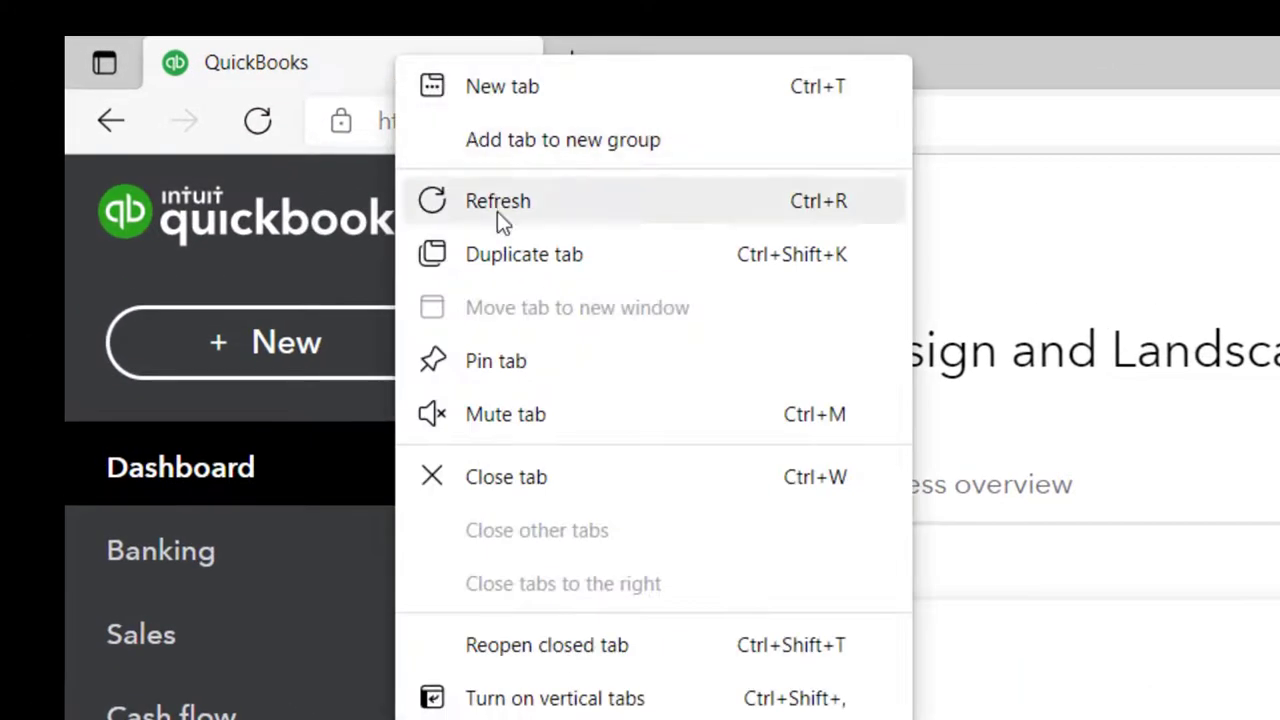
click(504, 255)
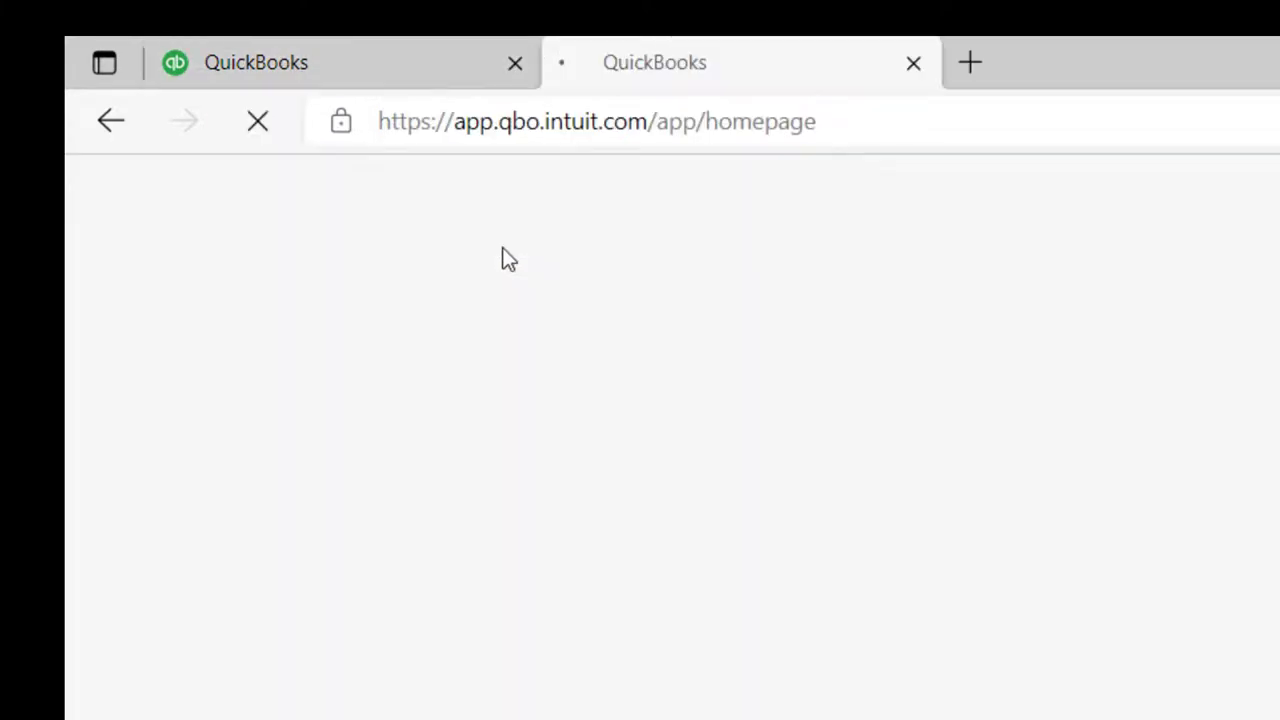
click(420, 78)
right_click(422, 79)
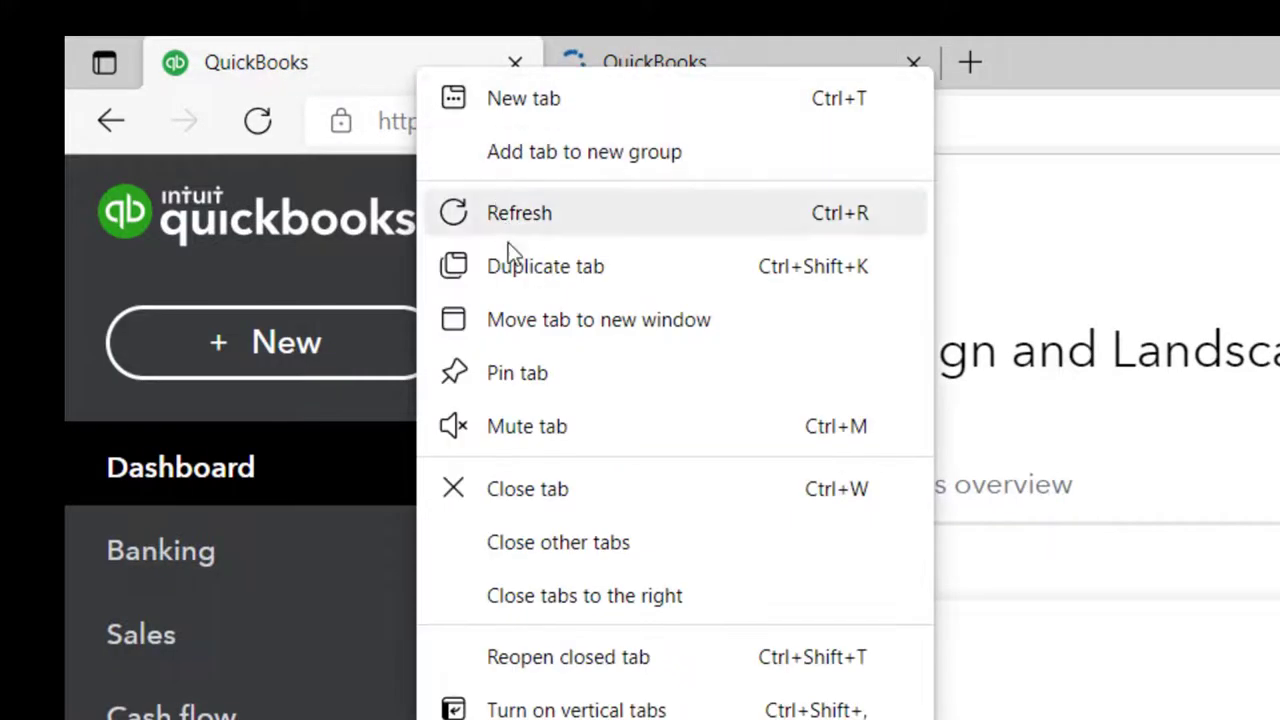
click(513, 265)
click(416, 73)
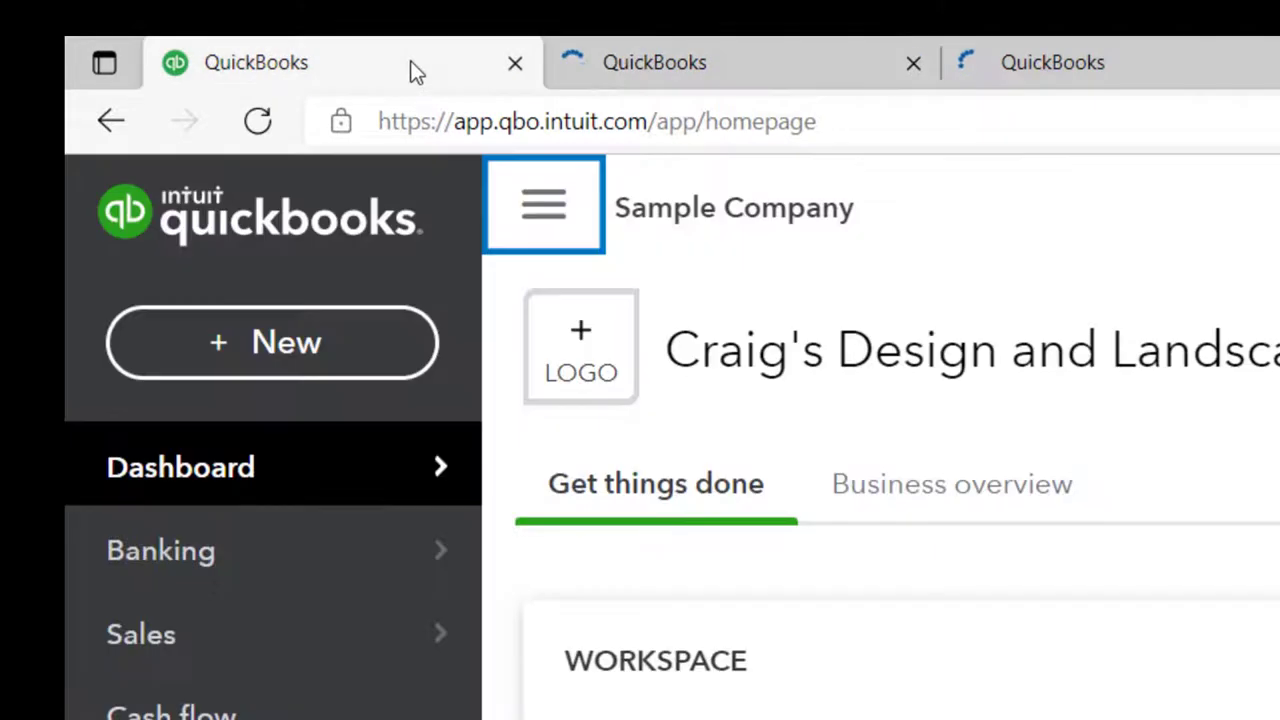
right_click(416, 73)
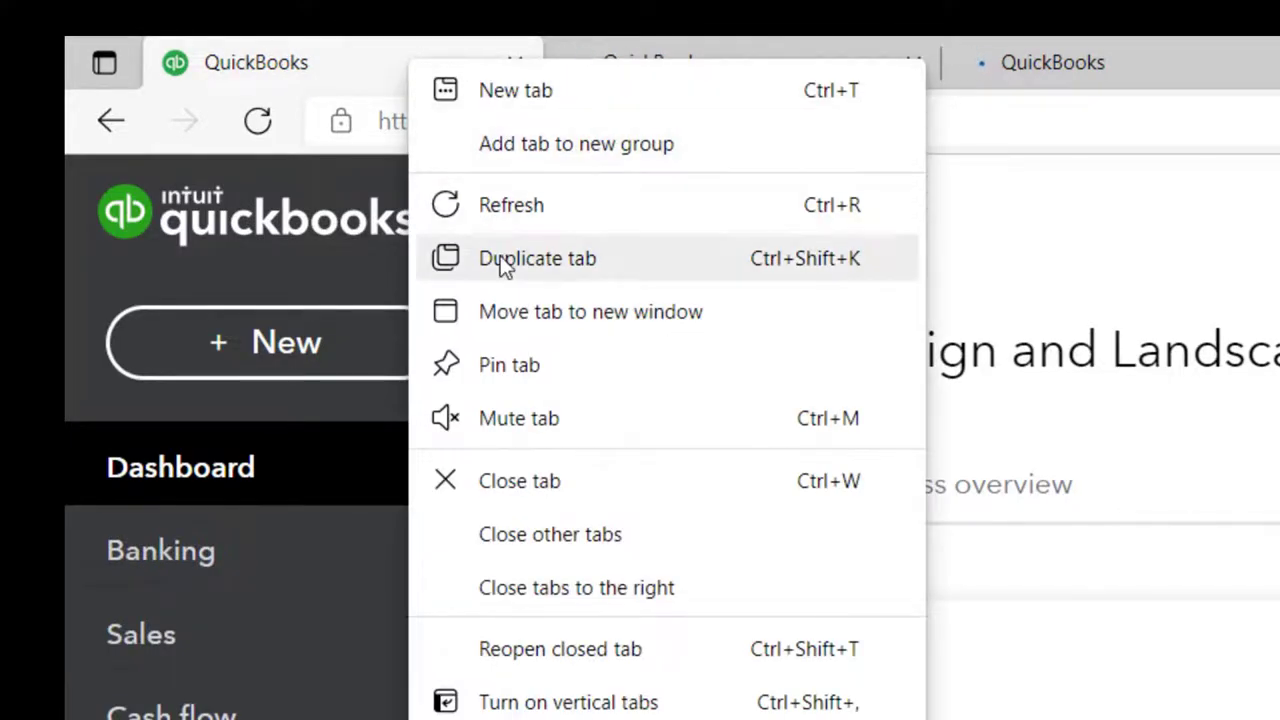
key(Escape)
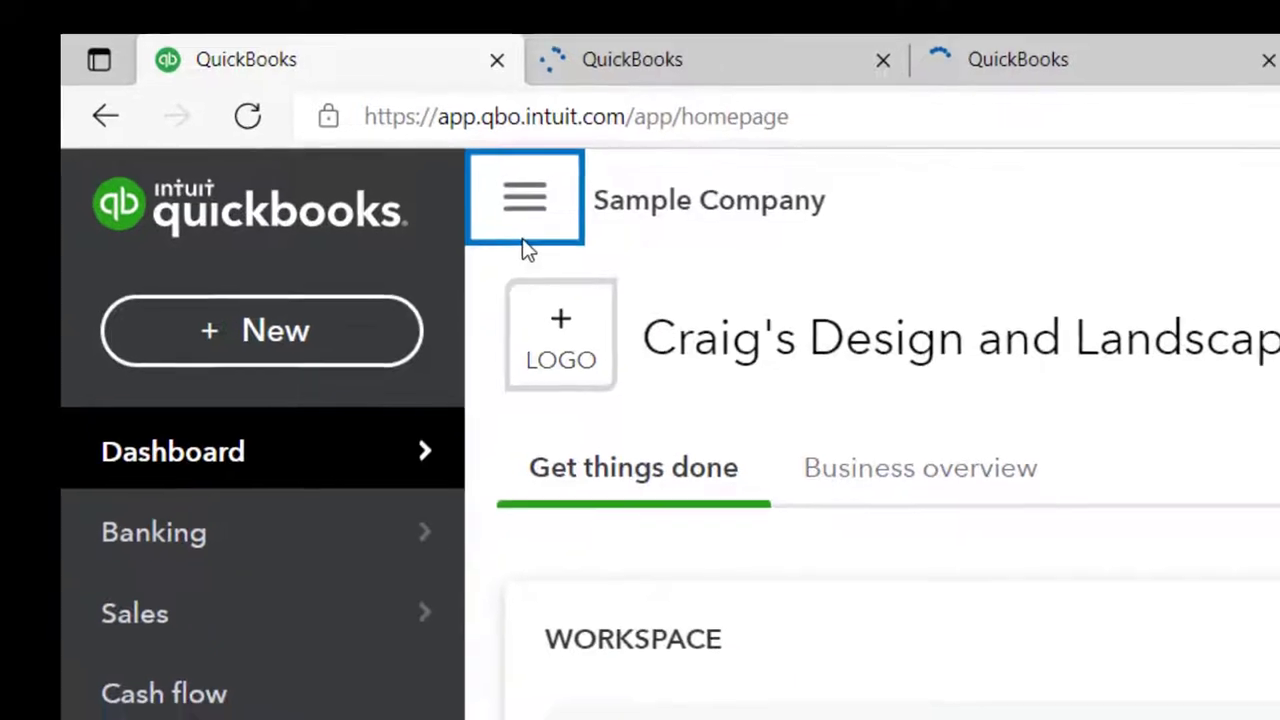
key(ctrl+shift+k)
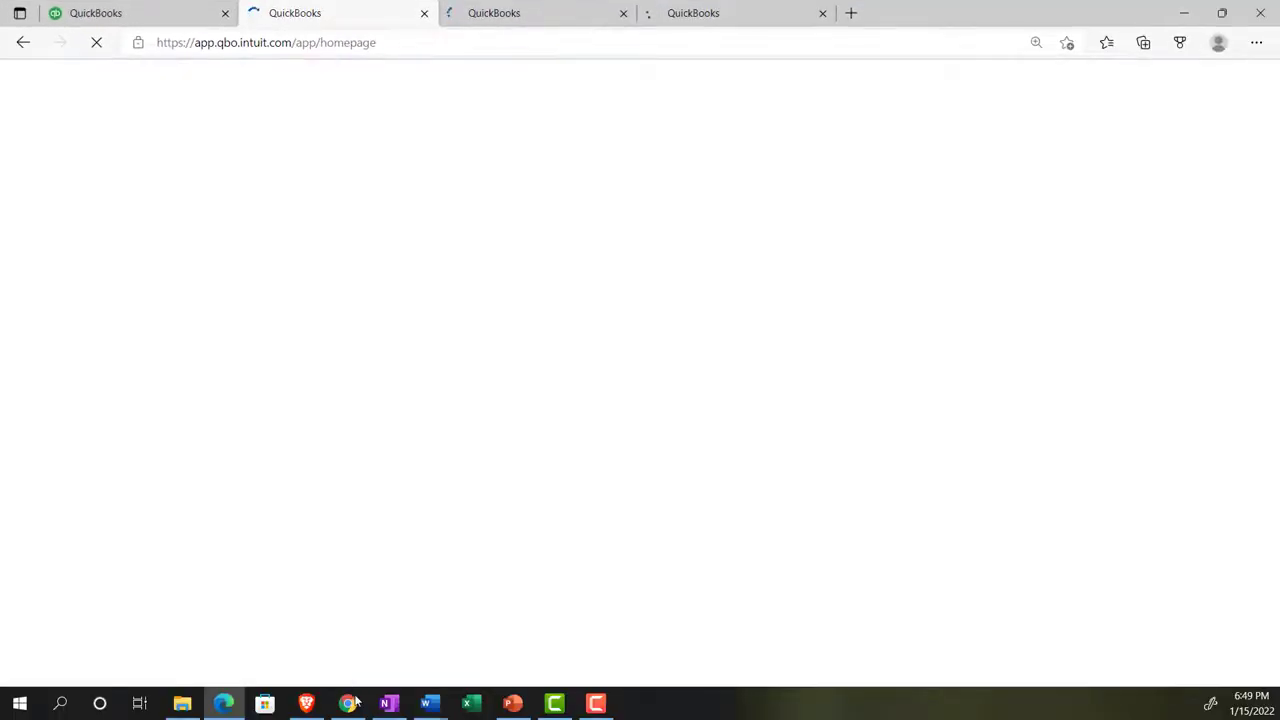
Step: In Chrome, view where Get Great Guitars keeps its reports and its Business/Accountant view switch, and return to Edge
click(348, 703)
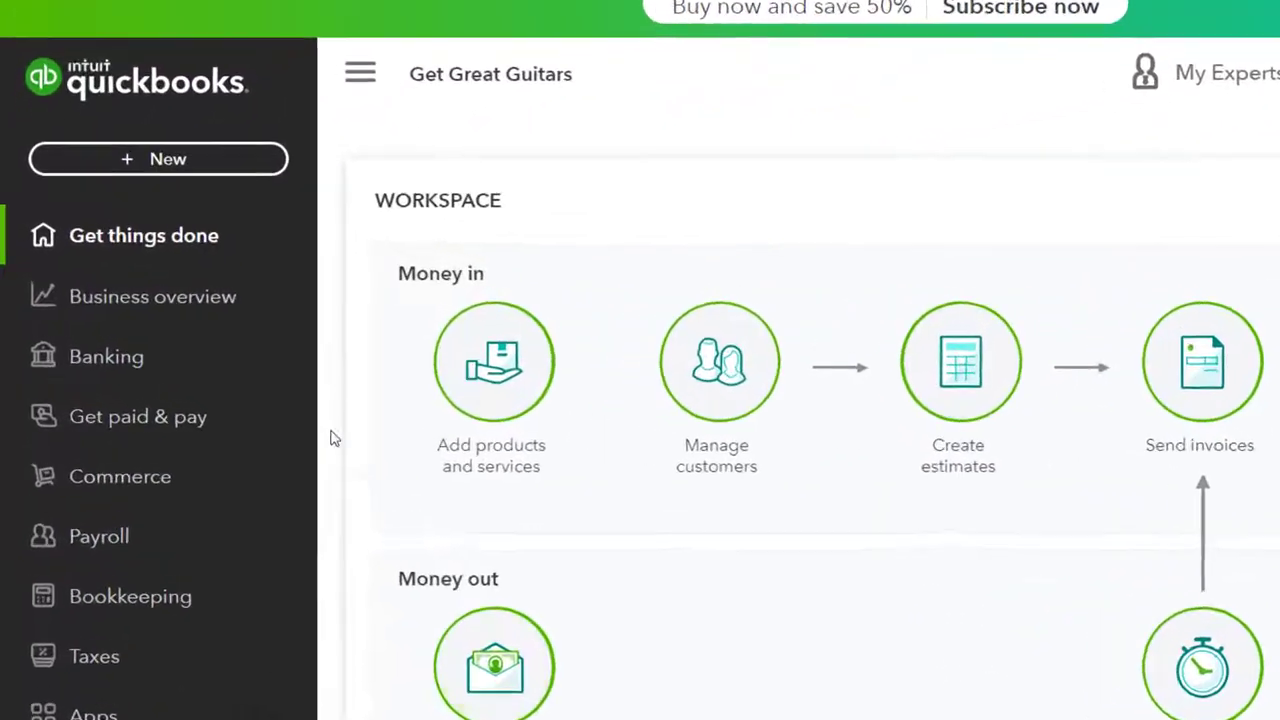
click(268, 318)
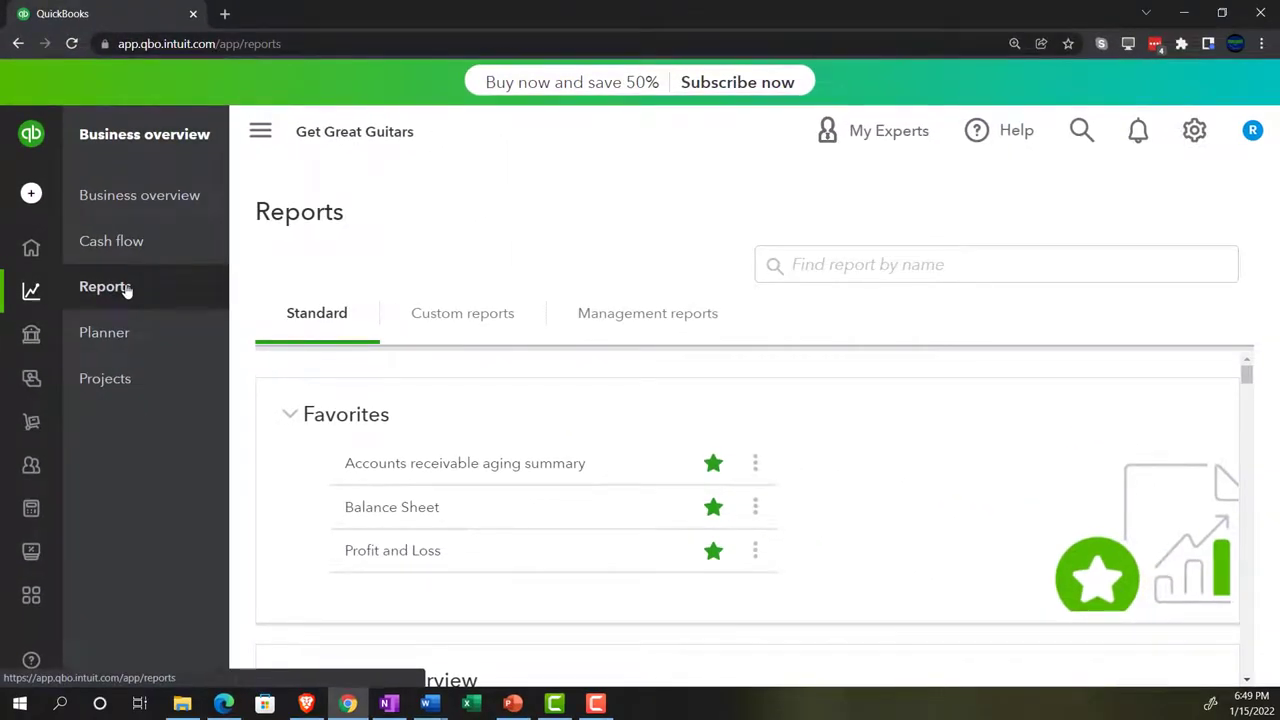
click(1195, 135)
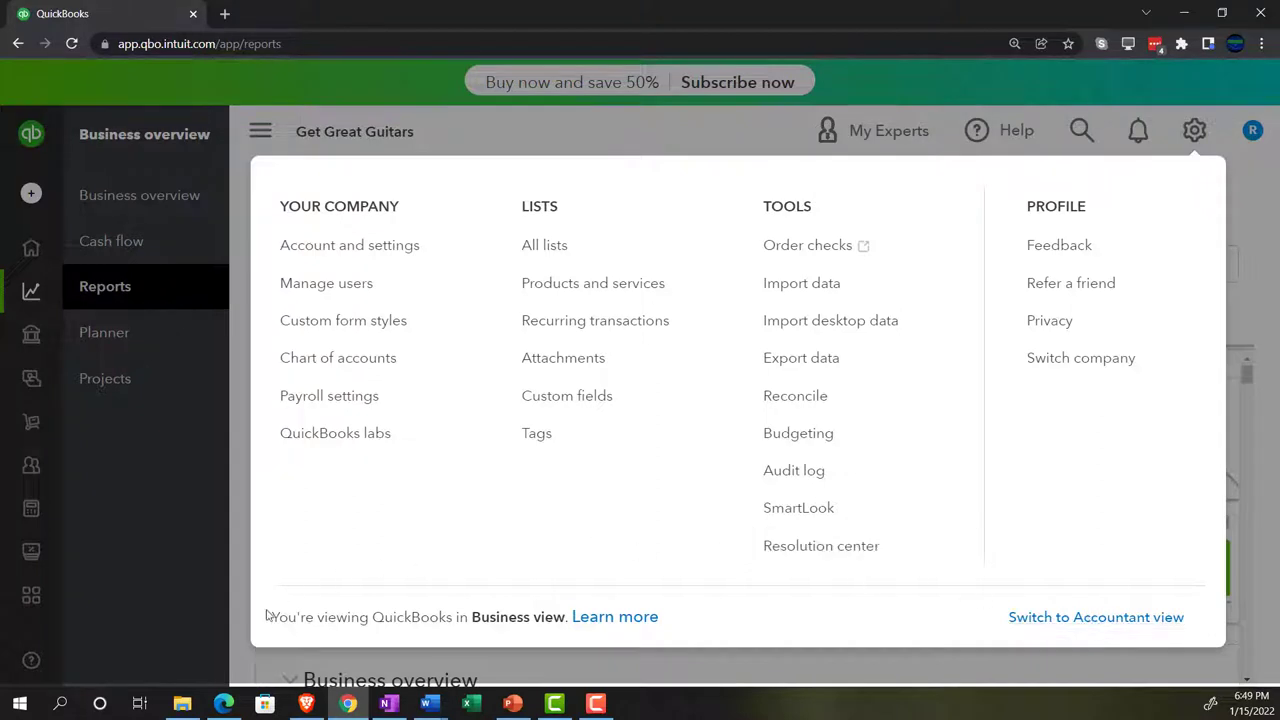
click(226, 705)
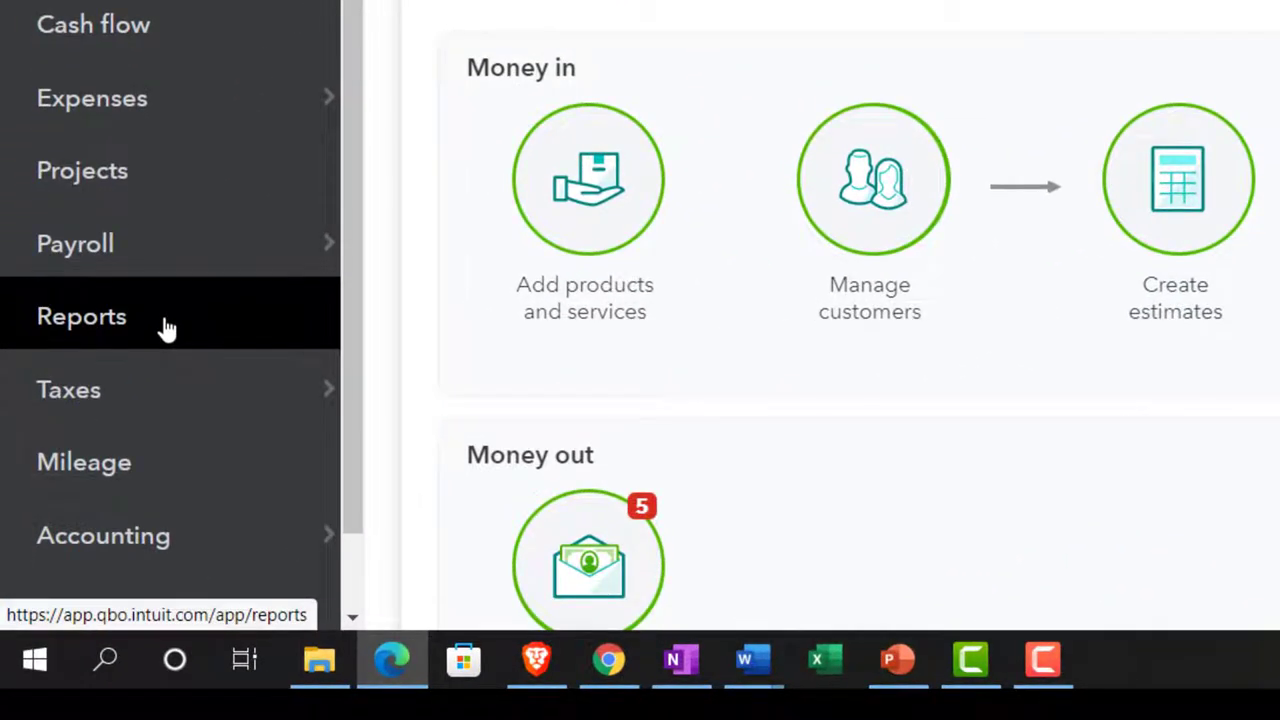
Step: Open the Balance Sheet report in the second sample company tab and collapse the navigation sidebar
click(165, 329)
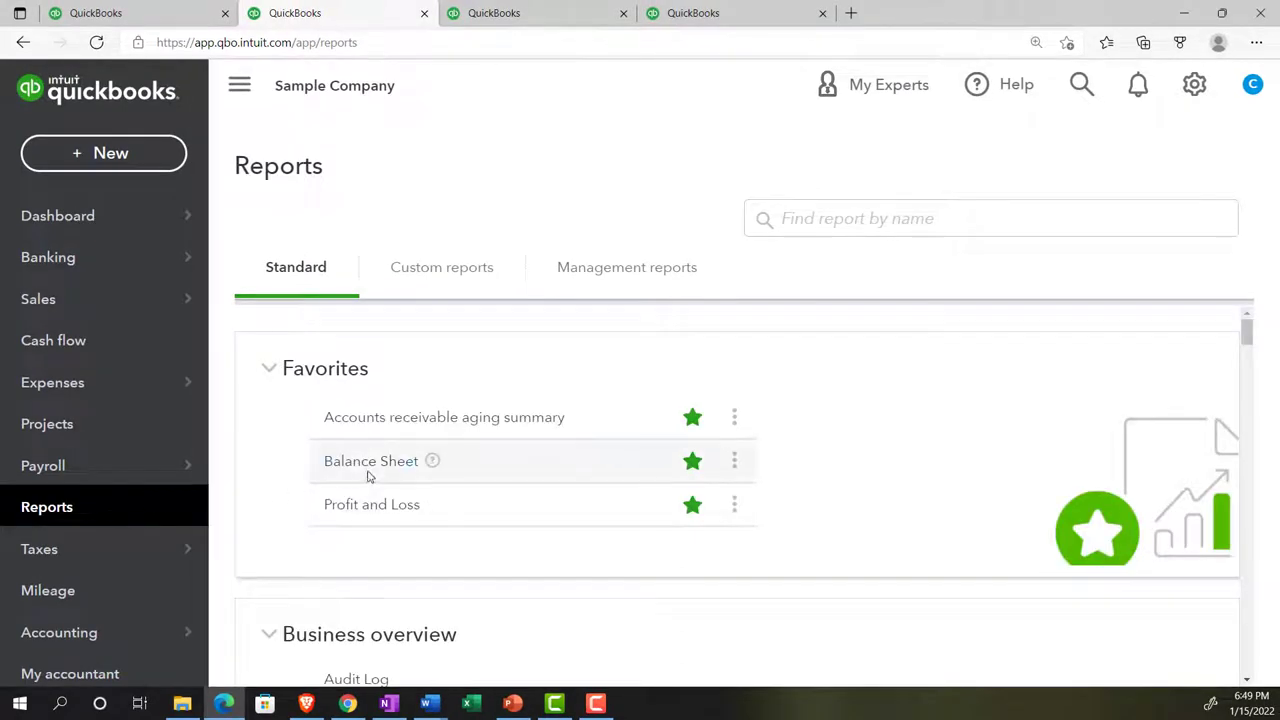
click(371, 462)
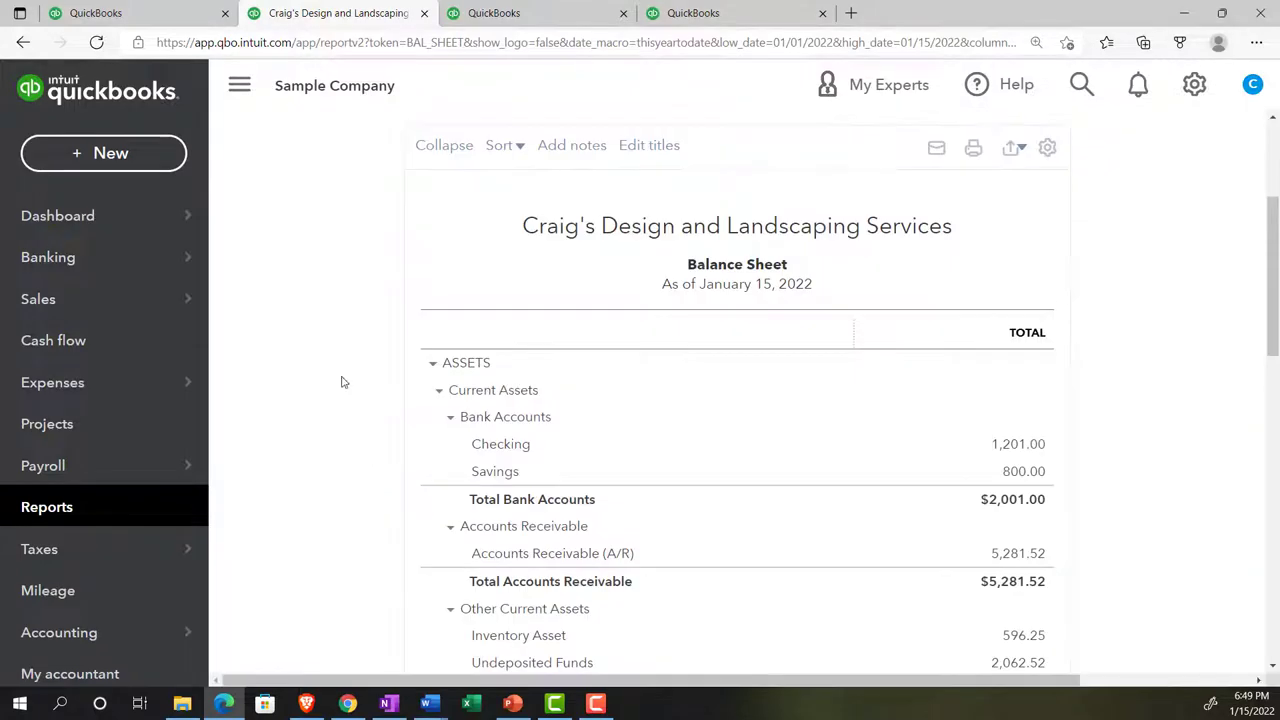
click(237, 92)
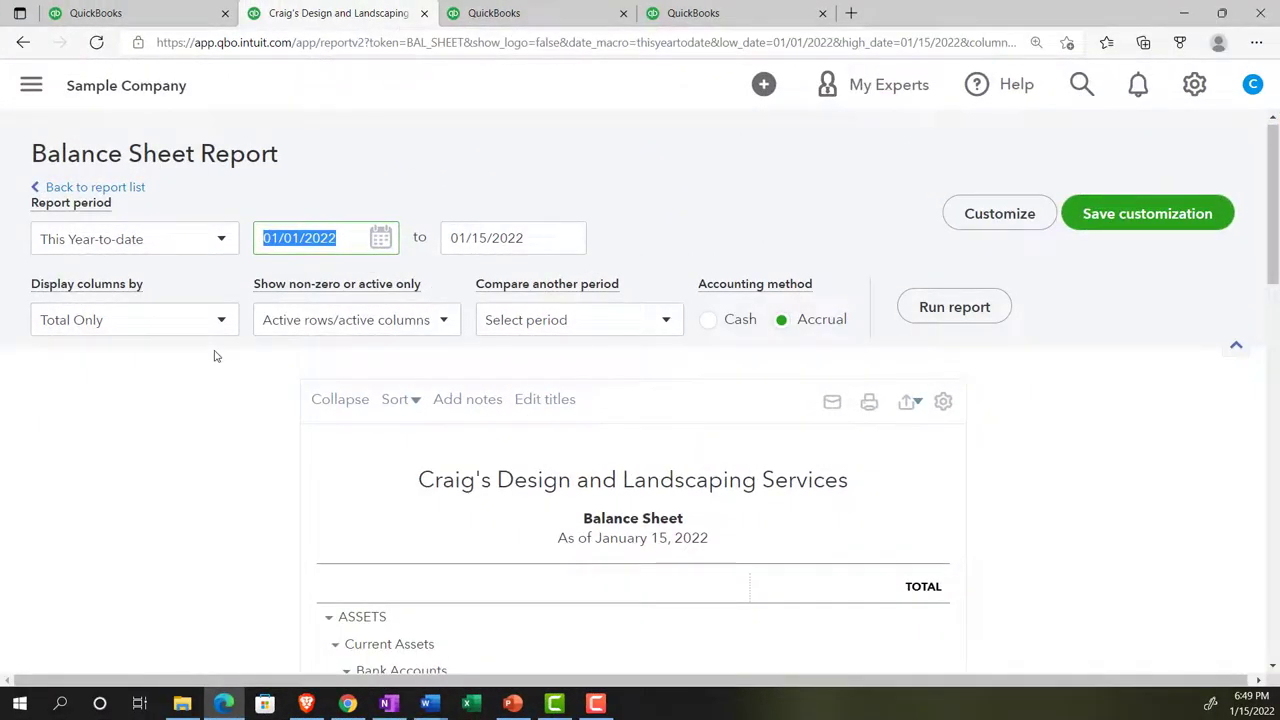
Step: Set the Balance Sheet period to 01/01/2021 through 12/31/2021 and run the report
text(010)
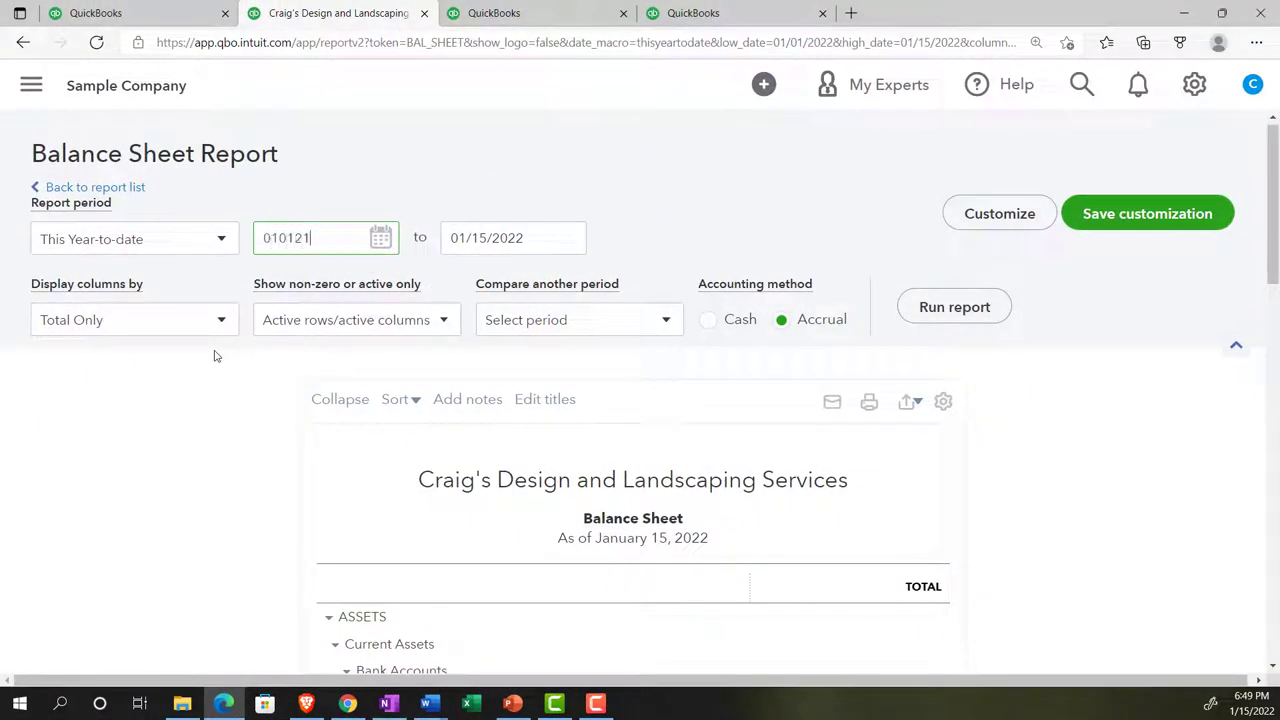
key(Tab)
text(12/31/2021)
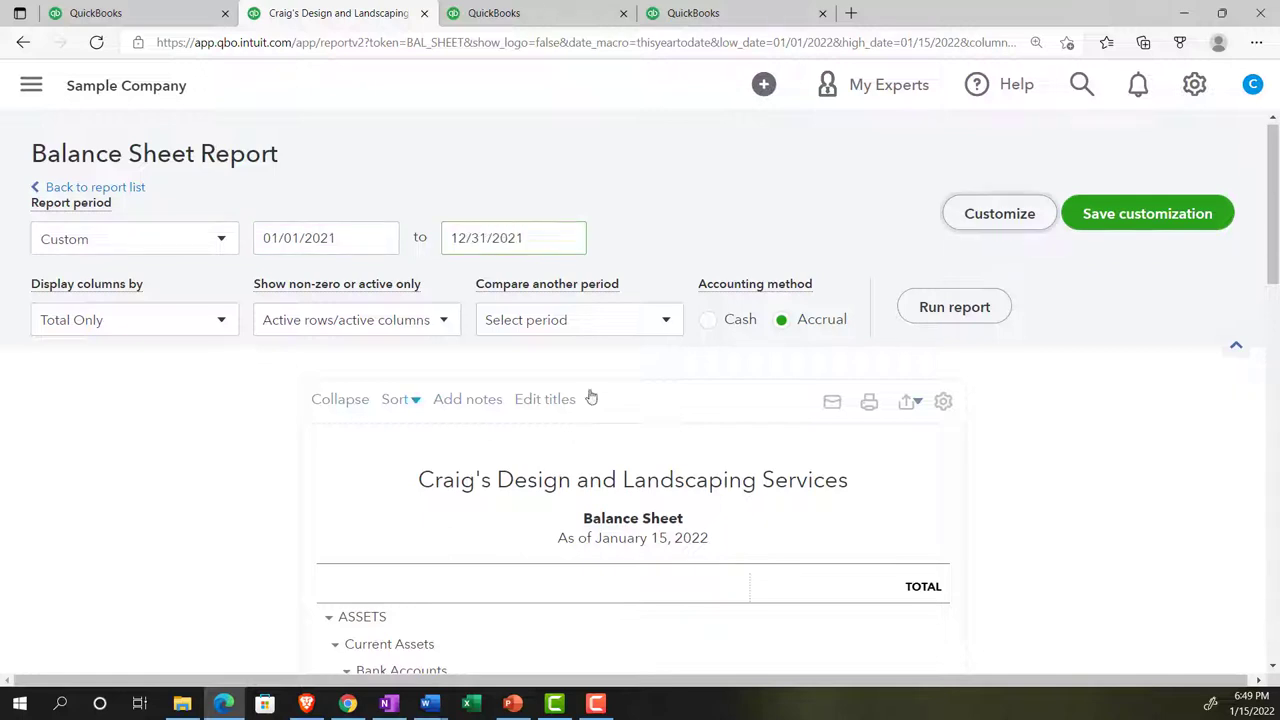
click(929, 309)
scroll(933, 315, down, 3)
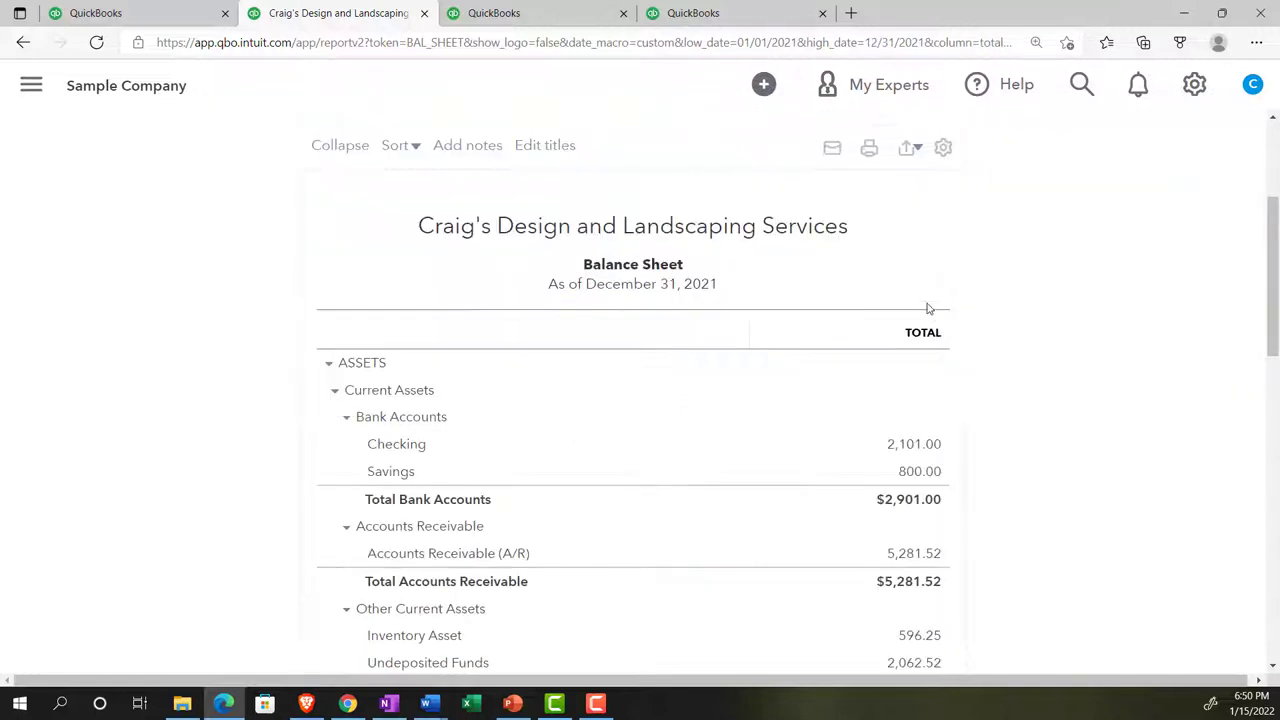
Step: Open the Profit and Loss report in the third sample company tab
click(533, 18)
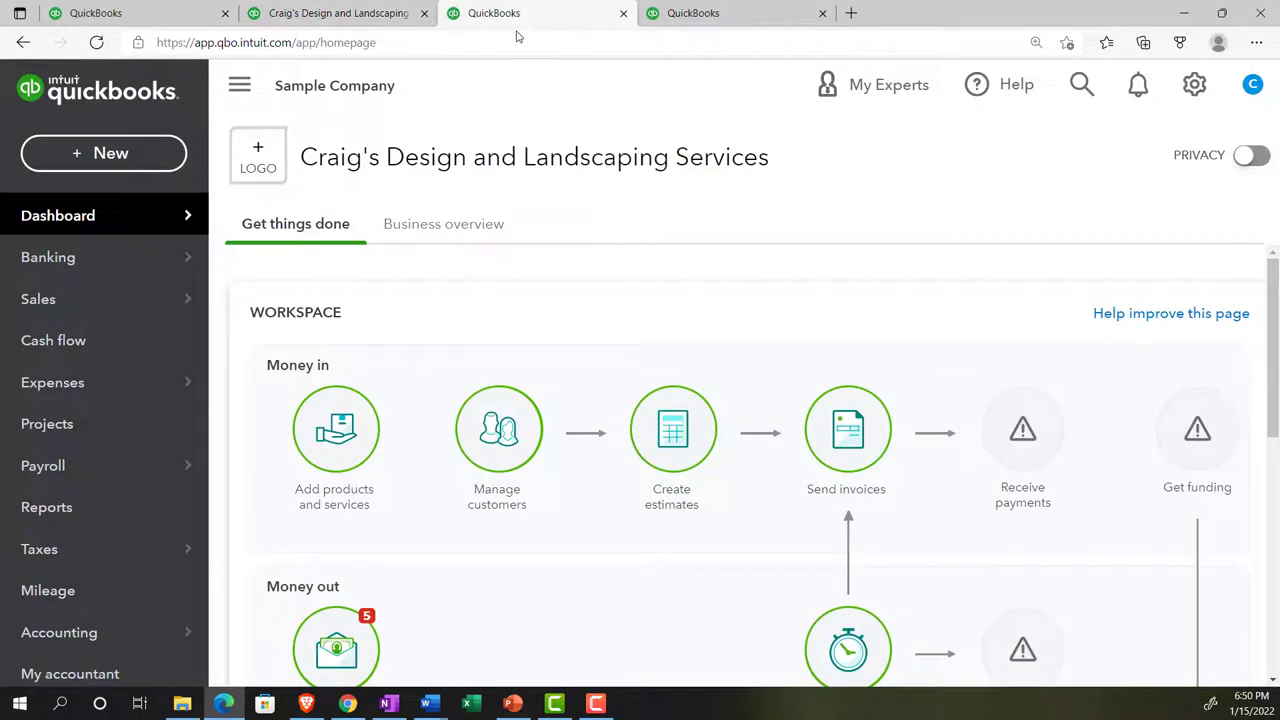
click(101, 515)
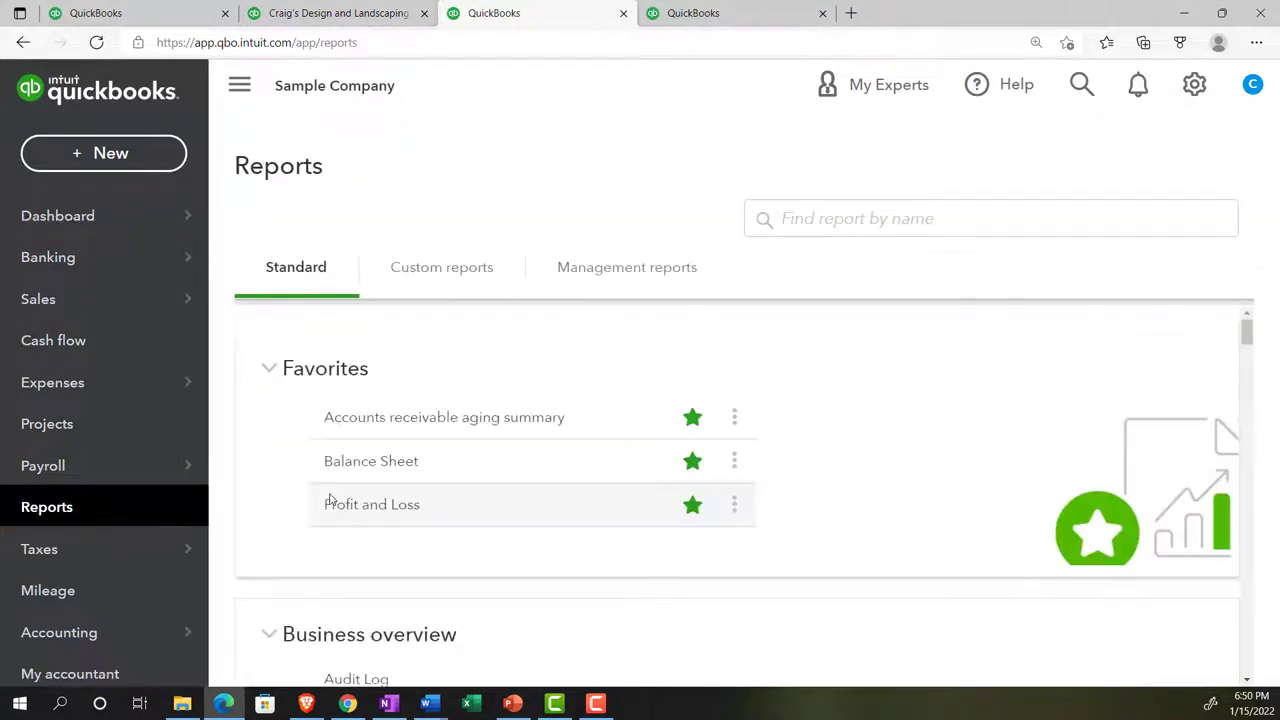
scroll(354, 474, down, 1)
click(357, 450)
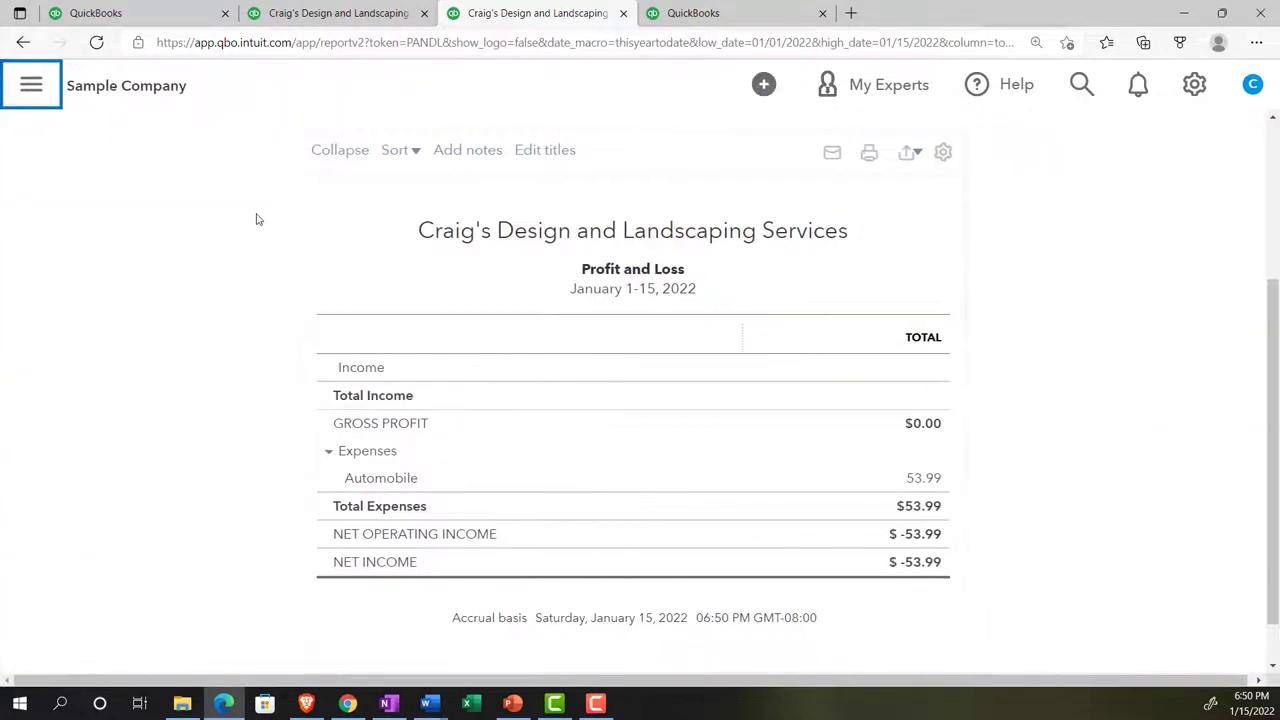
Step: Set the Profit and Loss period to 01/01/2021 through 12/31/2021 and run the report
scroll(252, 291, up, 2)
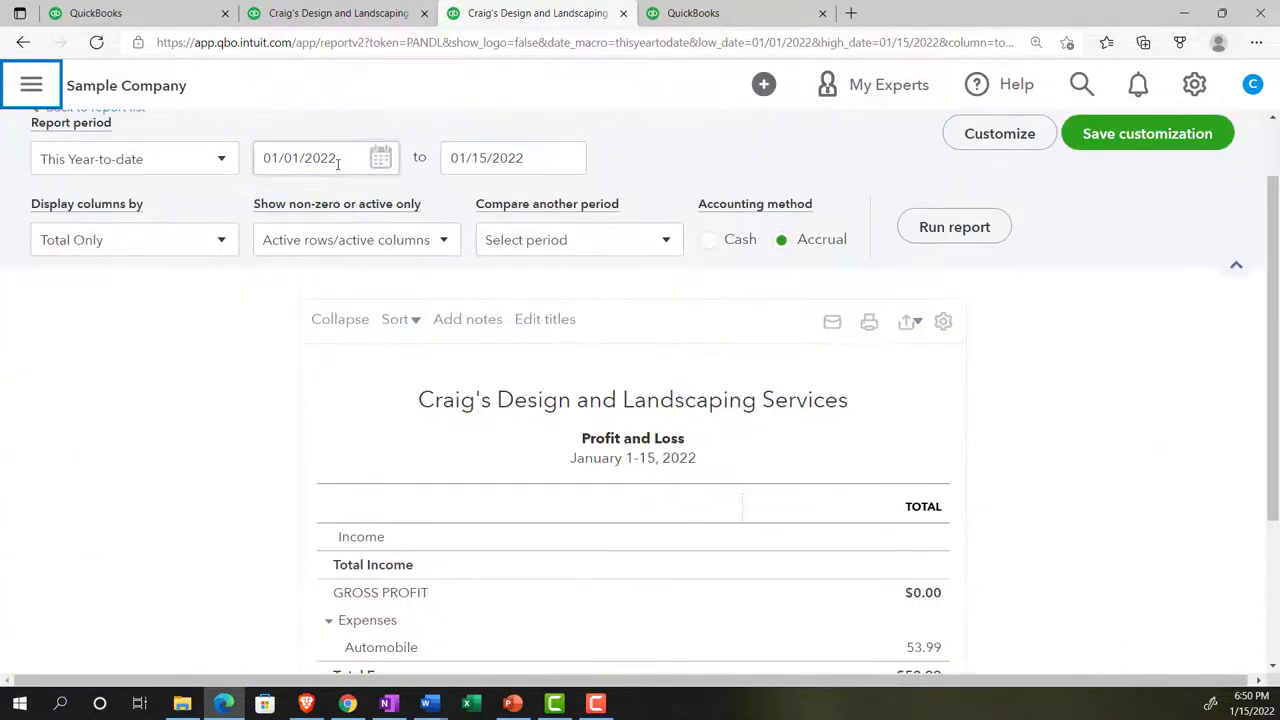
click(294, 157)
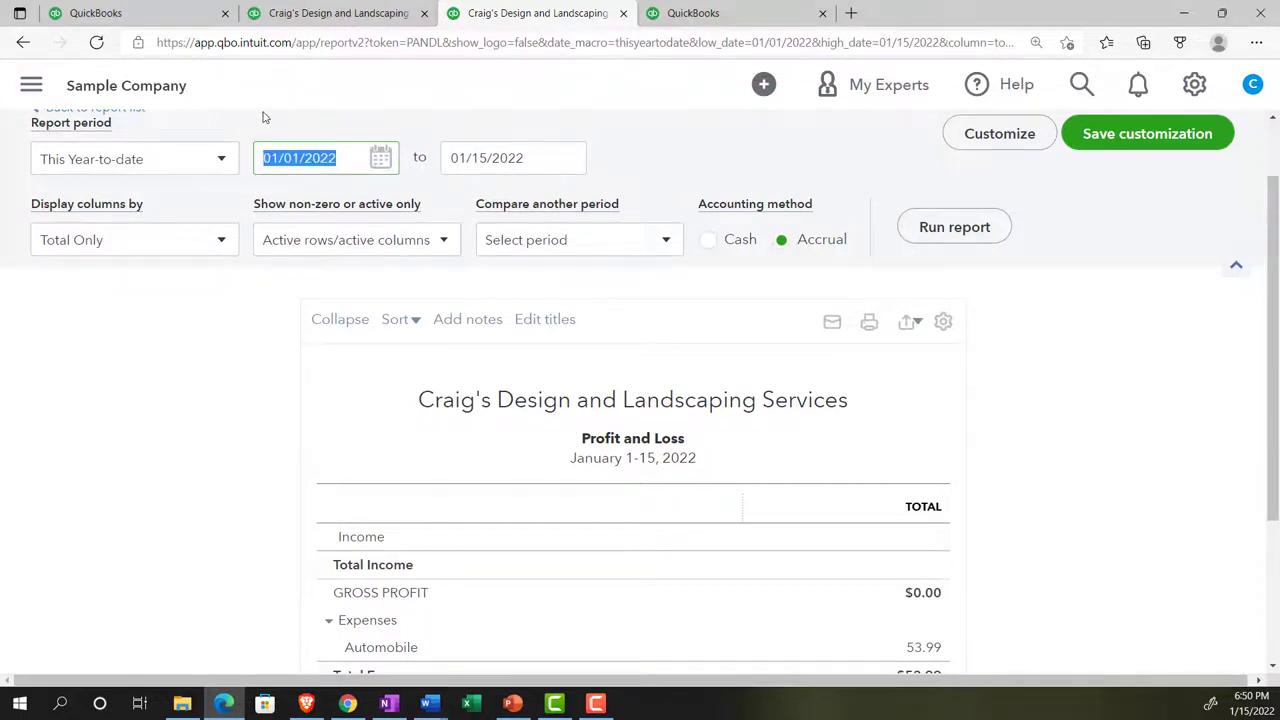
text(01/01/2021)
key(Tab)
text(12/31/2021)
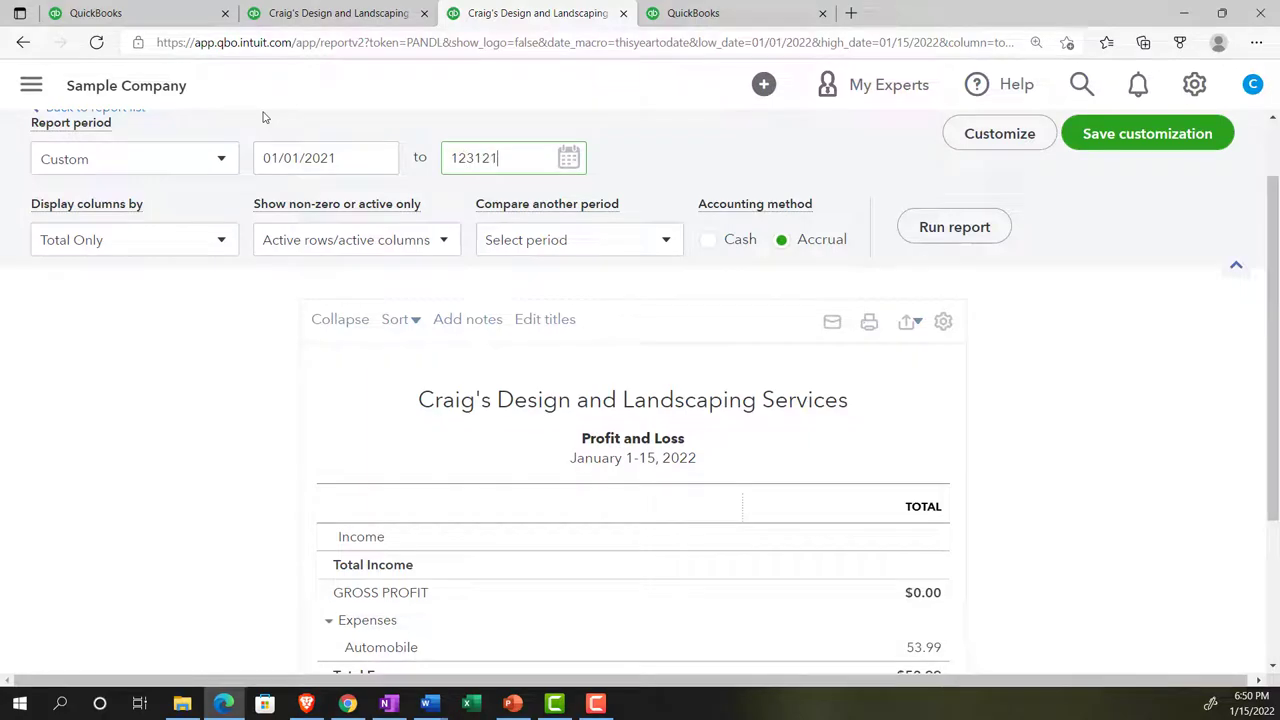
key(Tab)
click(955, 228)
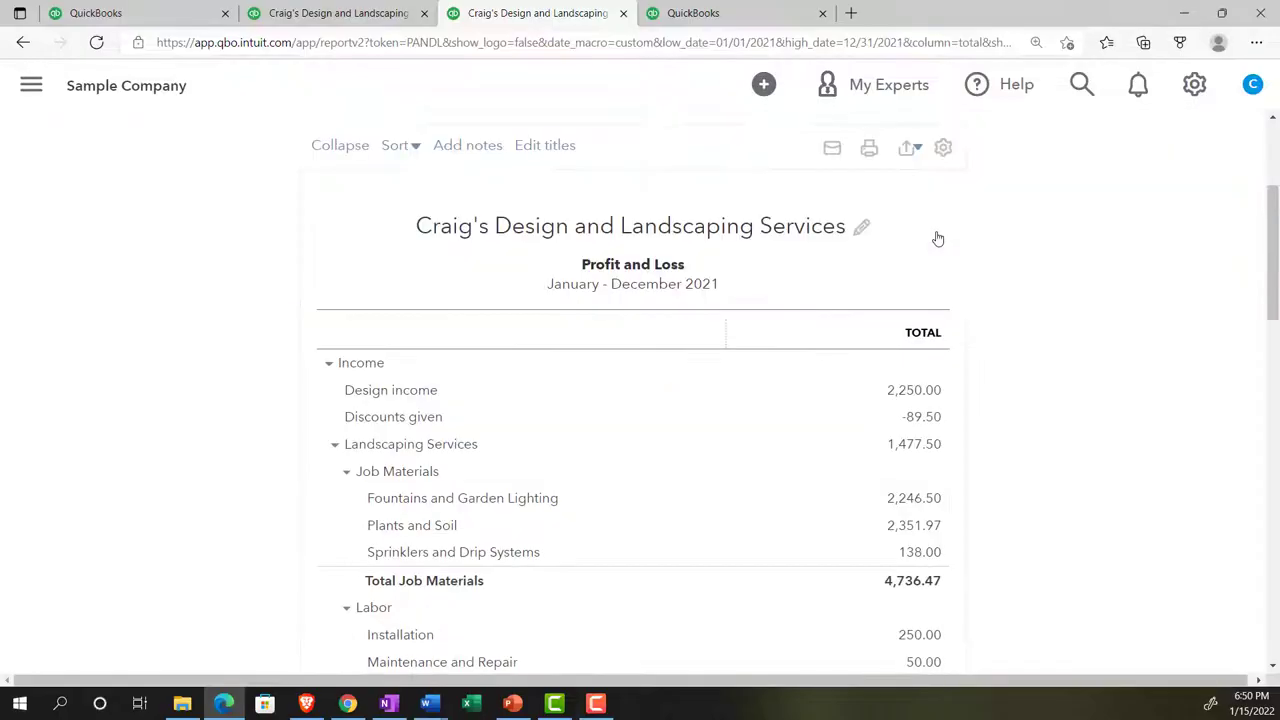
Step: Return to the Balance Sheet and examine its assets and liabilities down to Accounts Payable at a larger page size
click(392, 14)
scroll(271, 346, down, 4)
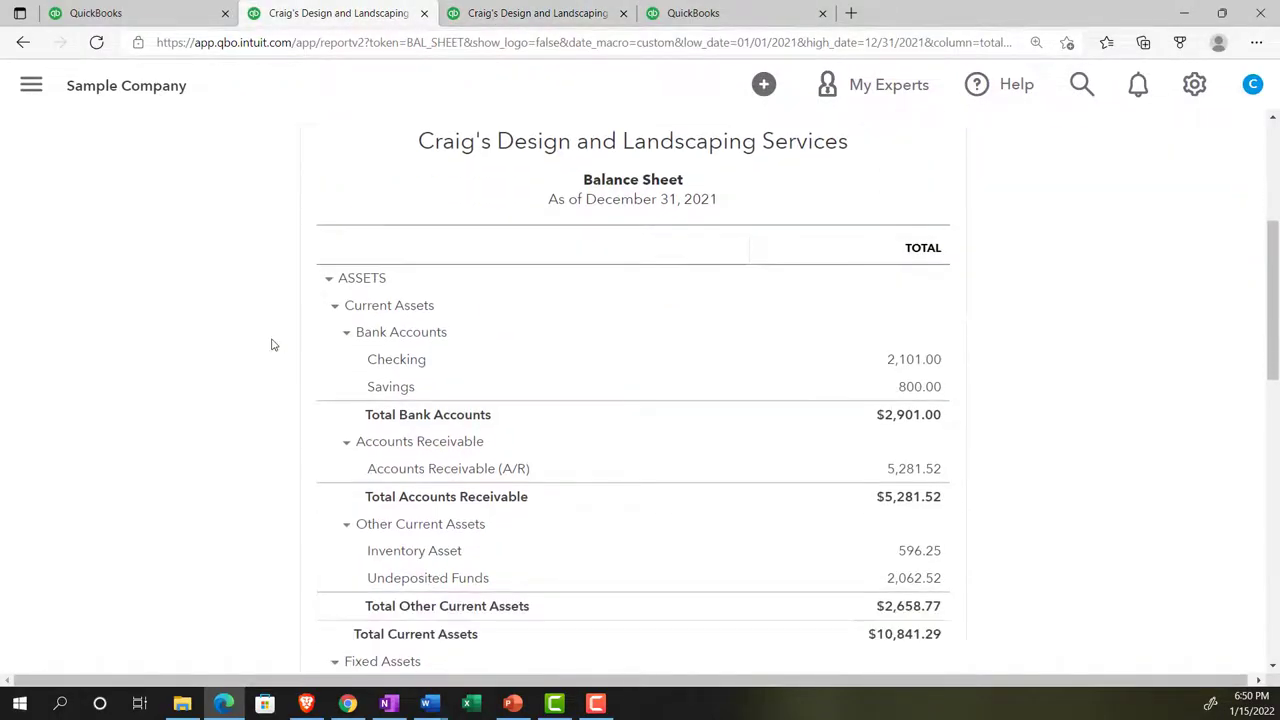
scroll(260, 352, down, 2)
key(ctrl+plus)
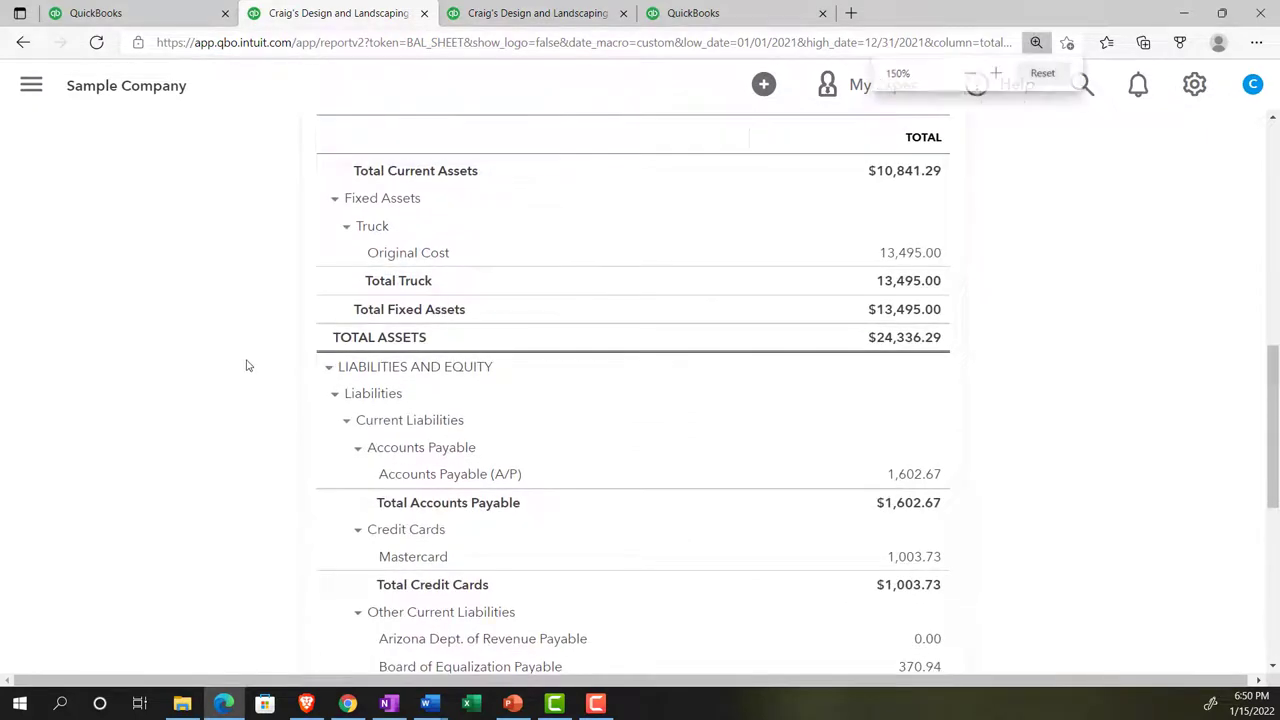
key(ctrl+plus)
scroll(223, 366, down, 2)
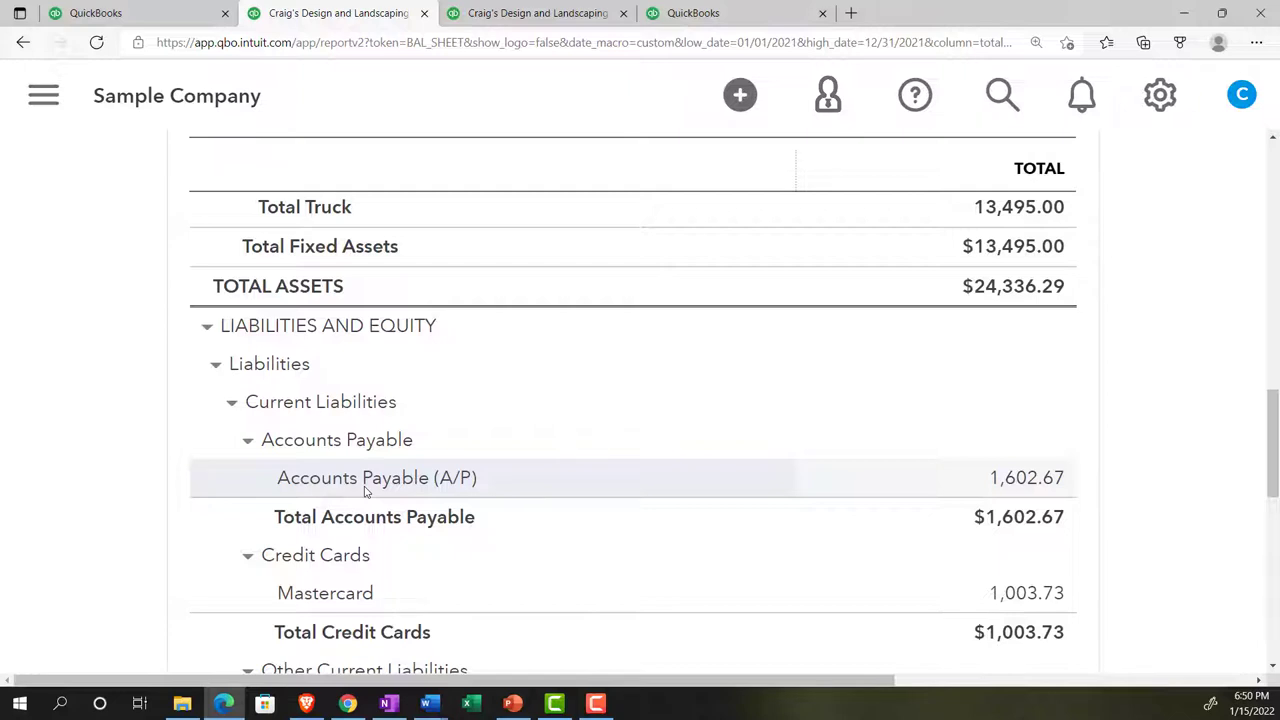
Step: Open the transaction detail behind the Balance Sheet's Accounts Payable (A/P) amount and examine it with all columns through Balance fitting the page
click(1043, 484)
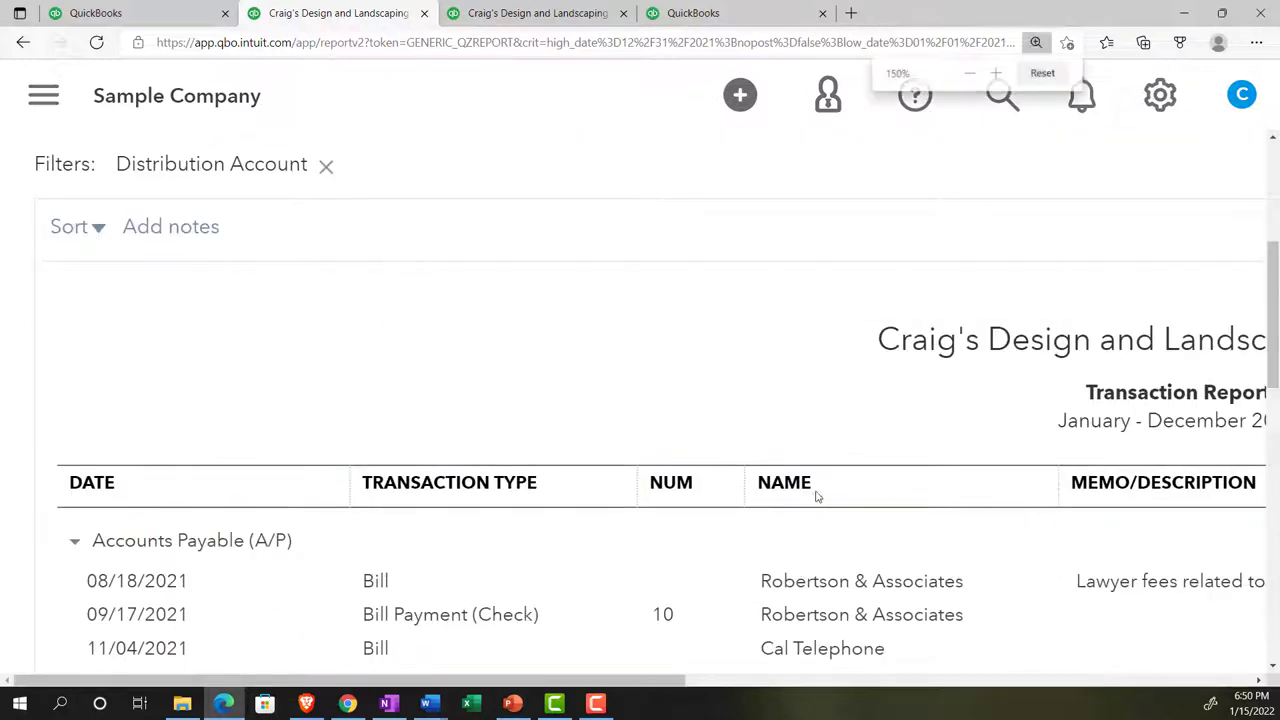
key(ctrl+minus)
key(ctrl+minus)
key(ctrl+minus)
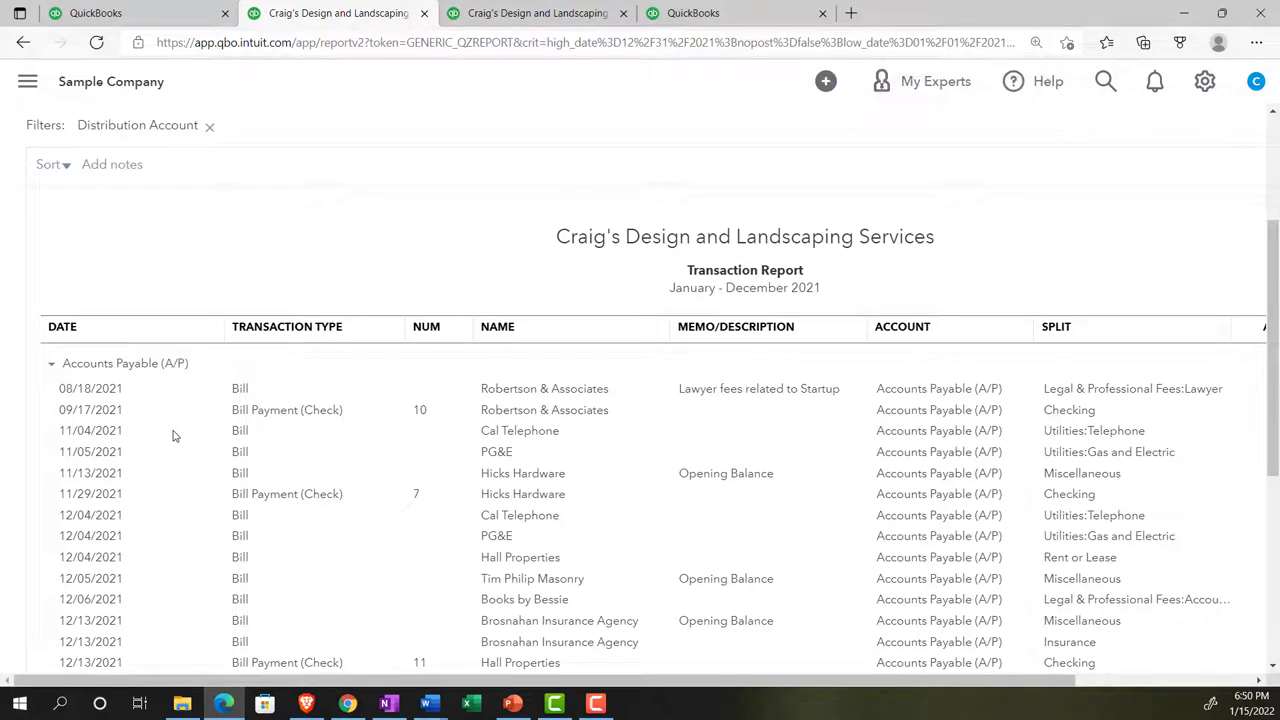
key(ctrl+minus)
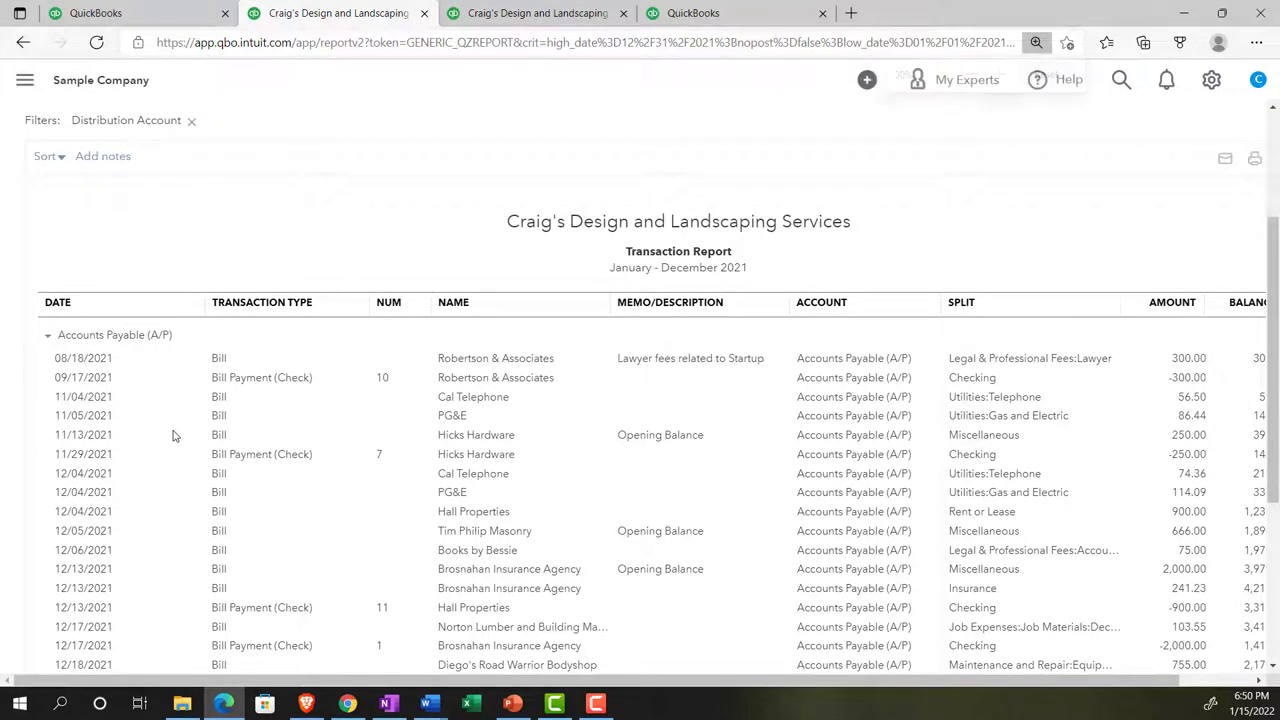
key(ctrl+minus)
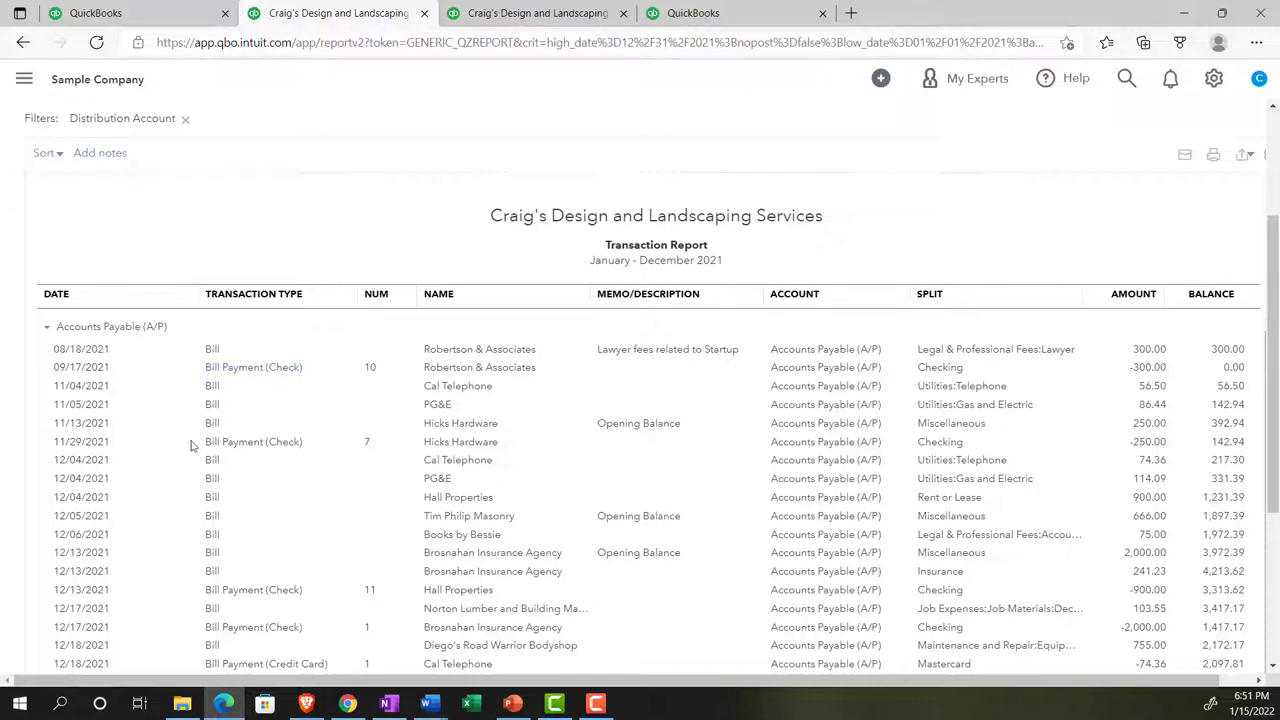
Step: Return from the transaction report to the Balance Sheet summary and view its liabilities section at a larger page size
scroll(192, 446, up, 2)
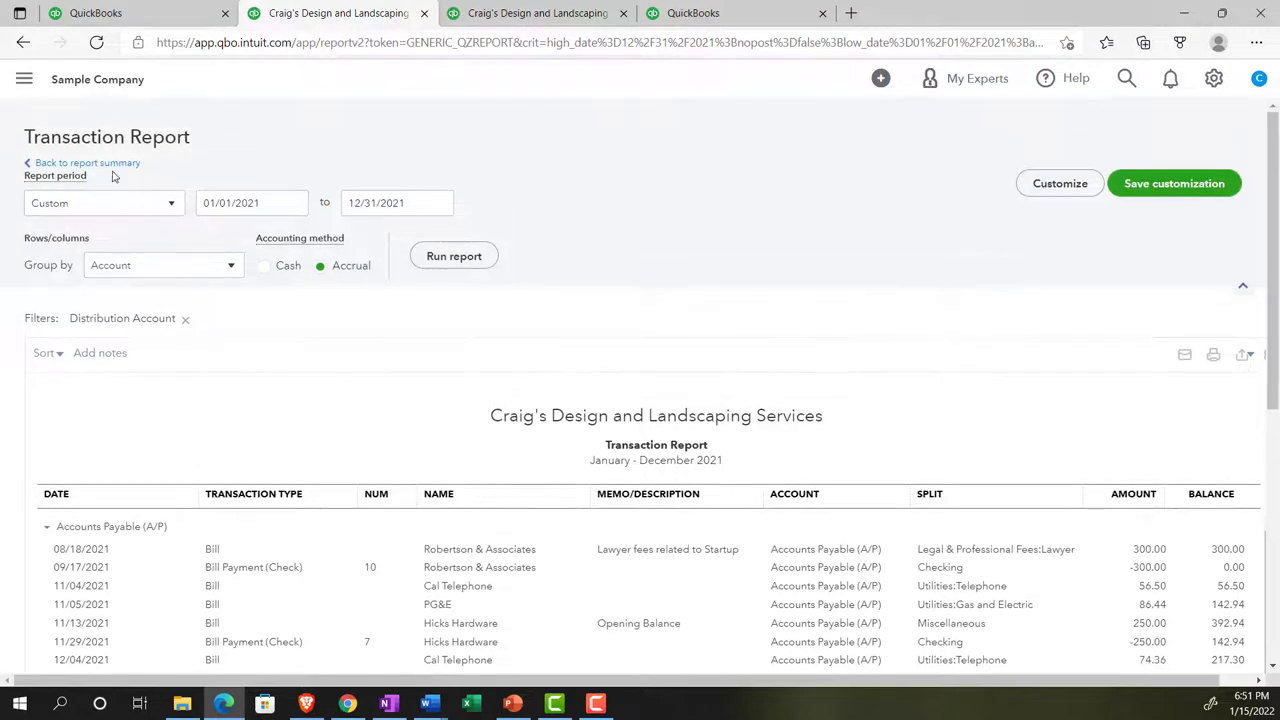
click(112, 160)
scroll(111, 168, down, 8)
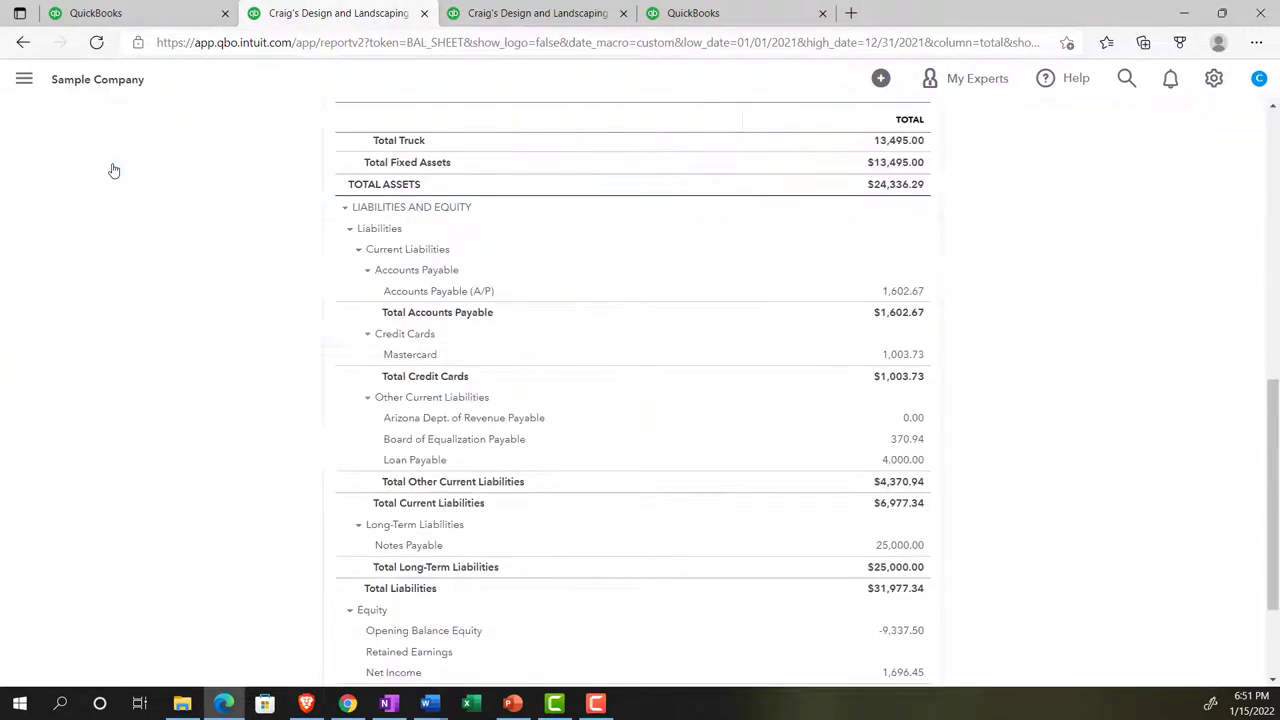
key(ctrl+plus)
key(ctrl+plus)
key(ctrl+plus)
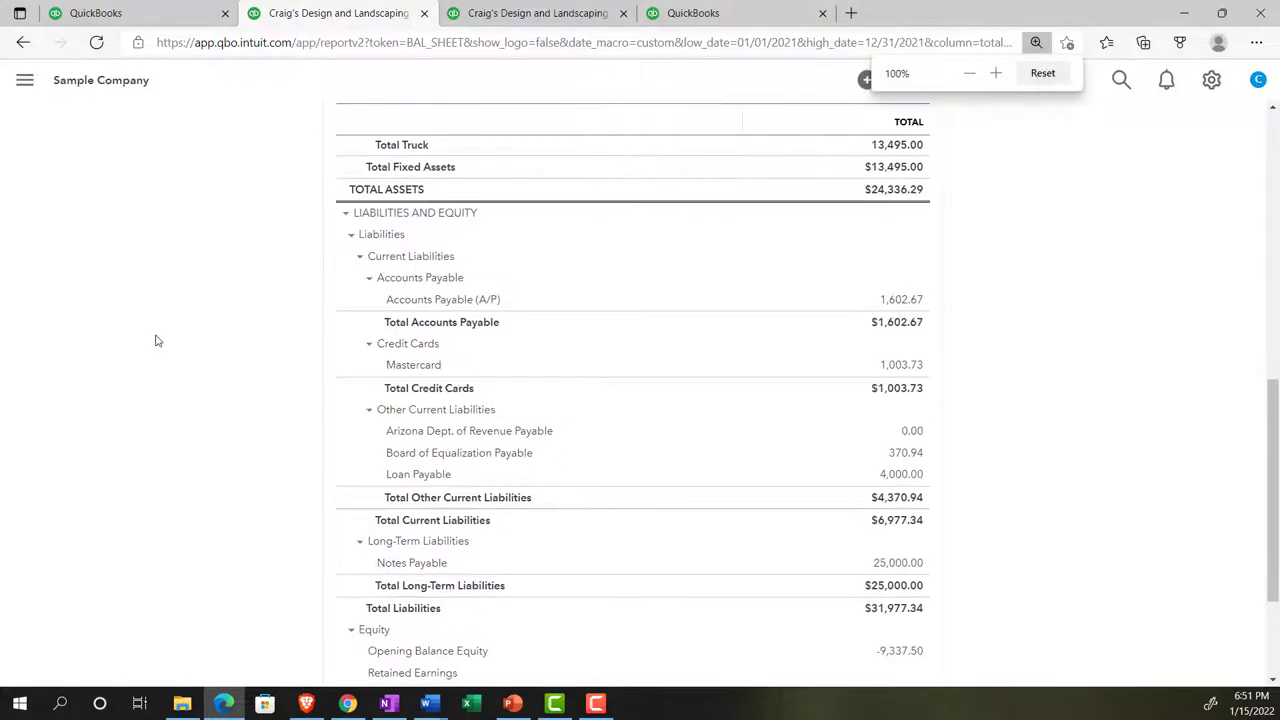
key(ctrl+plus)
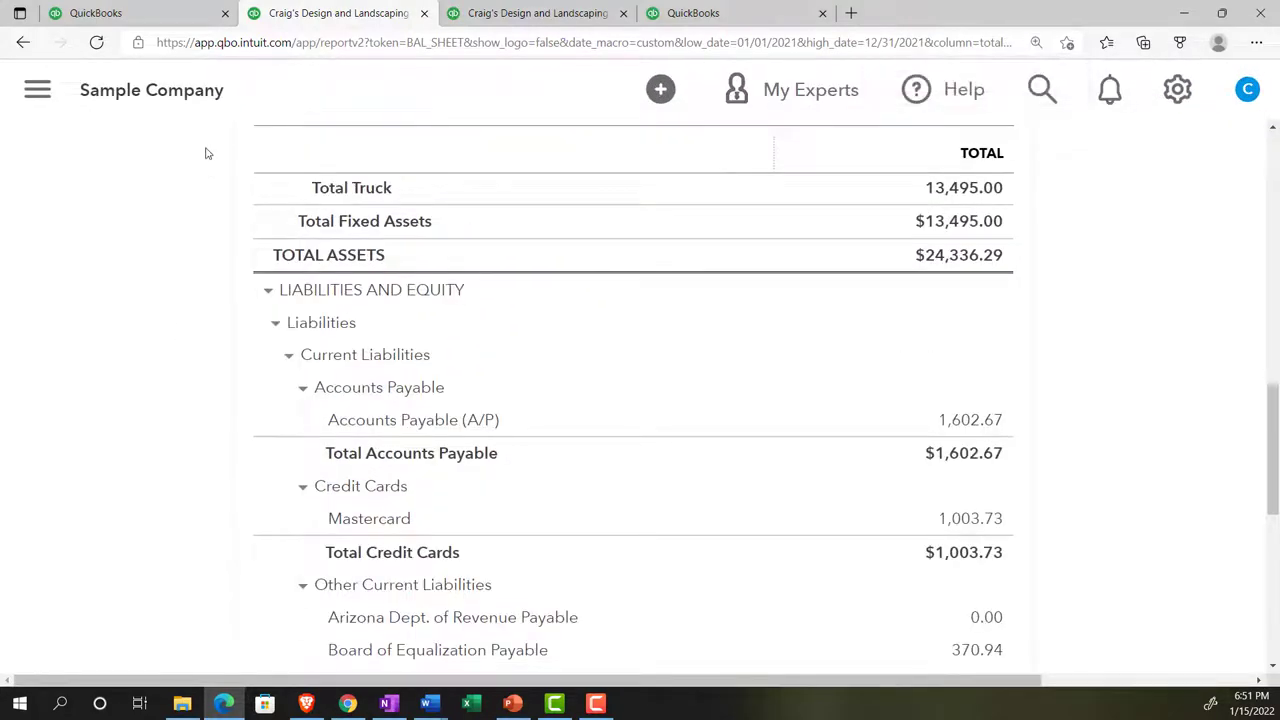
Step: Switch to the dashboard tab and review the vendor forms offered for new transactions, such as Bill and Pay bills, without opening any
click(155, 20)
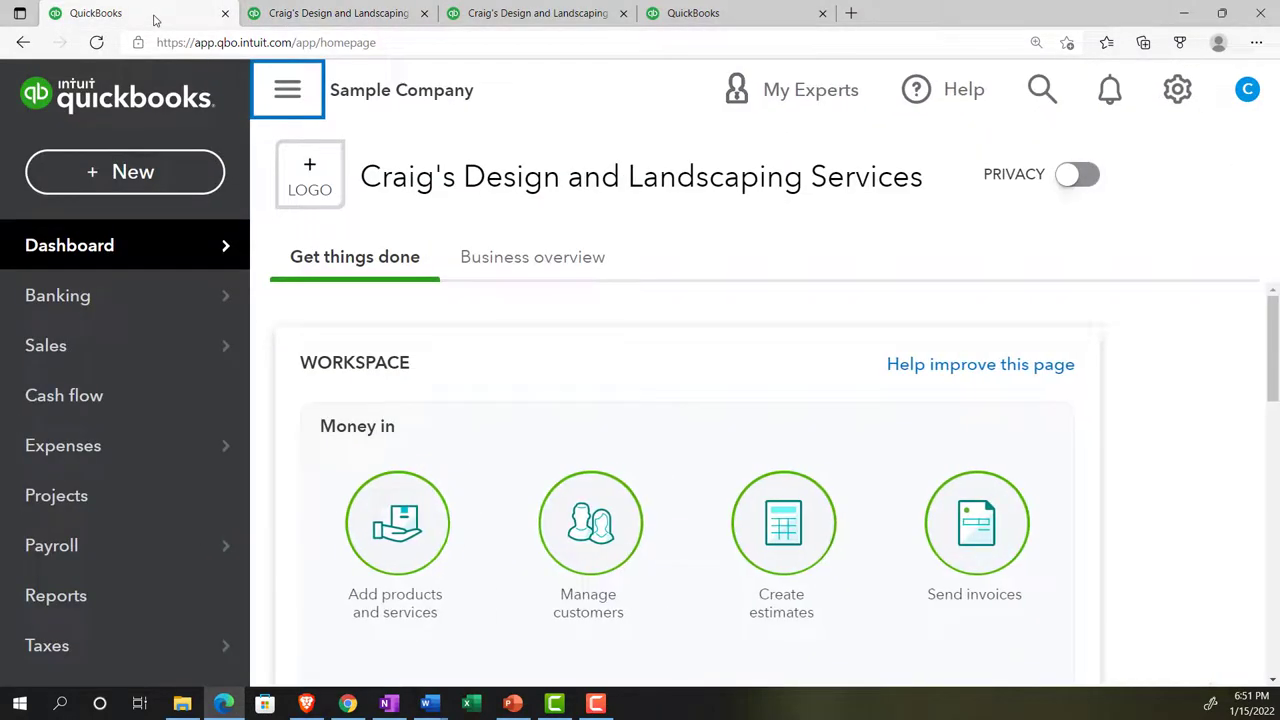
click(130, 172)
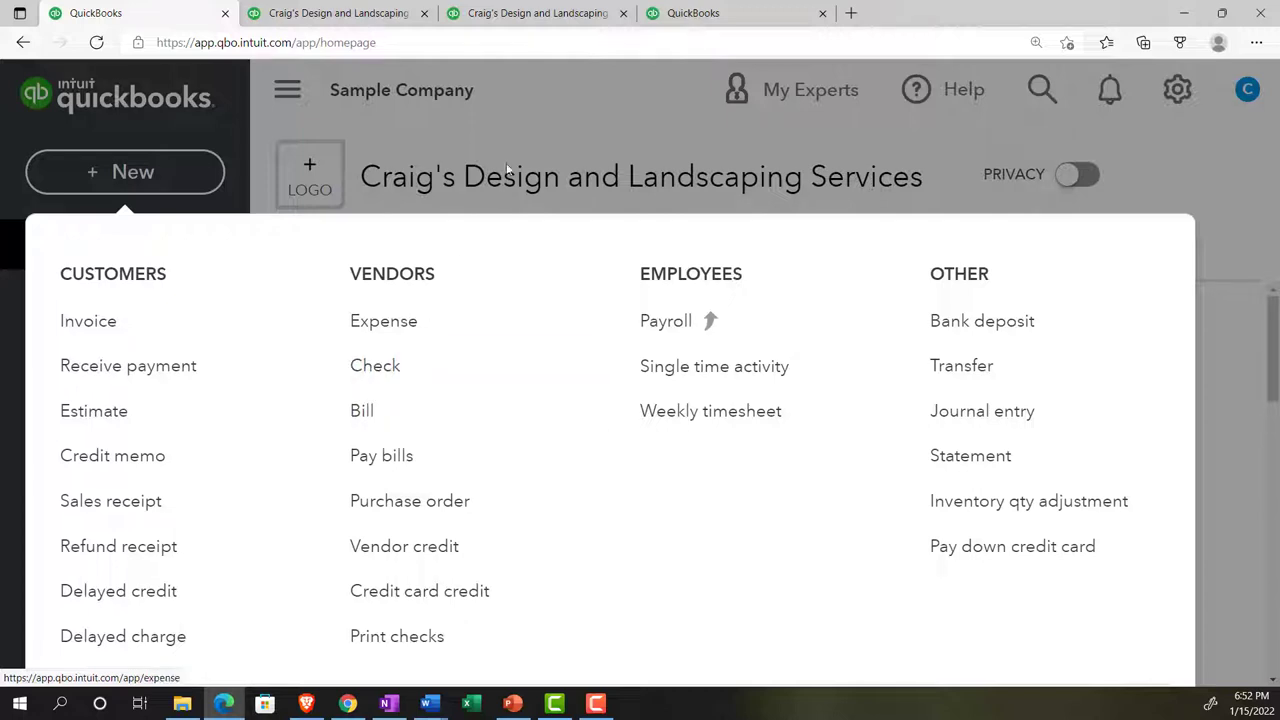
click(531, 103)
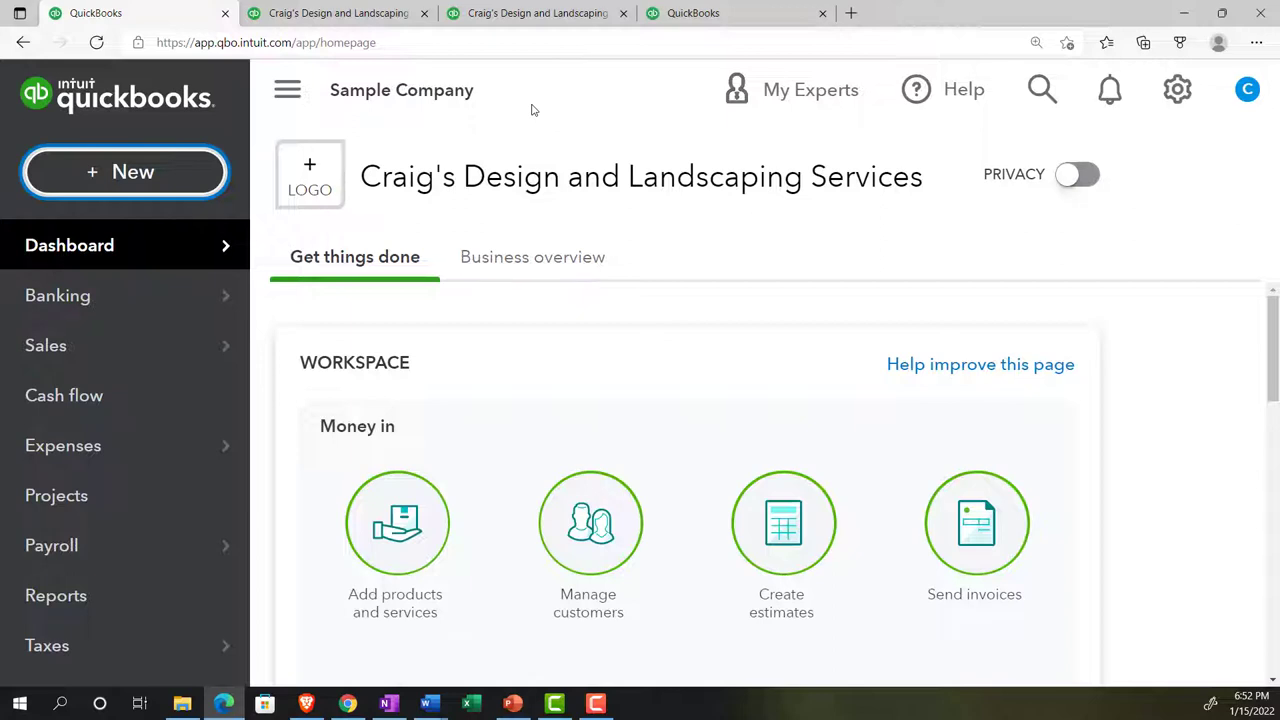
click(208, 172)
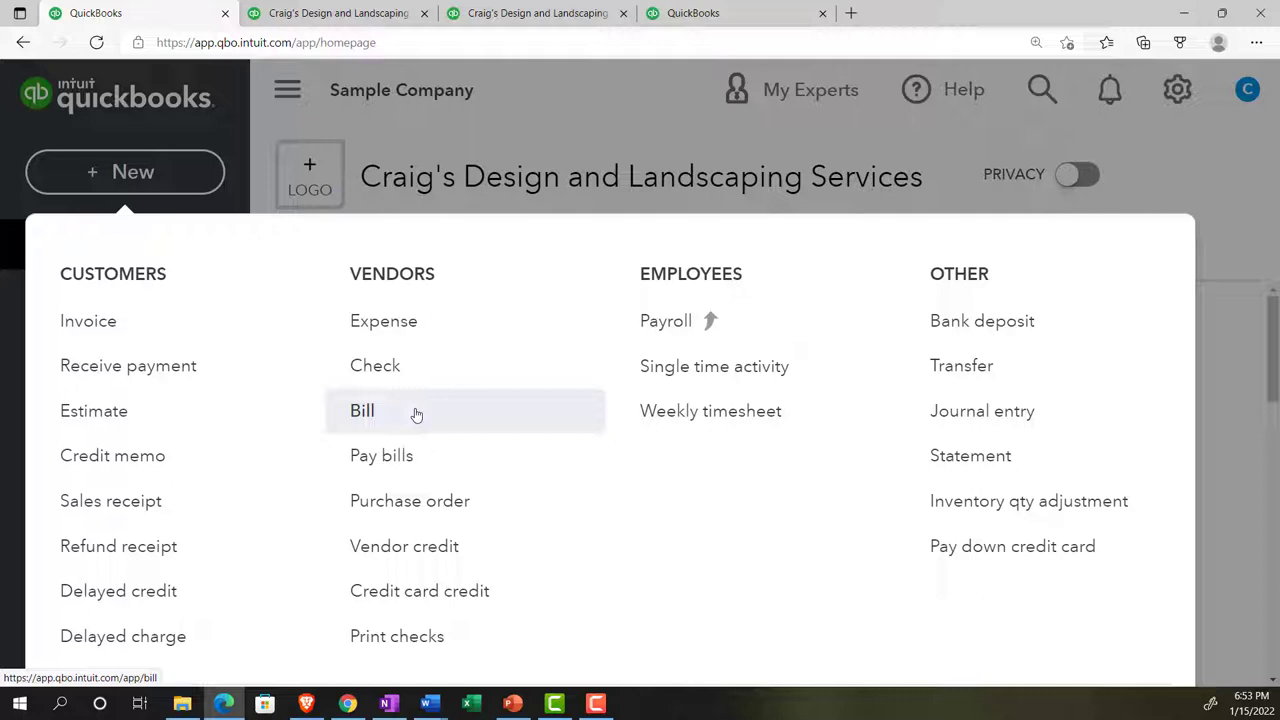
click(525, 125)
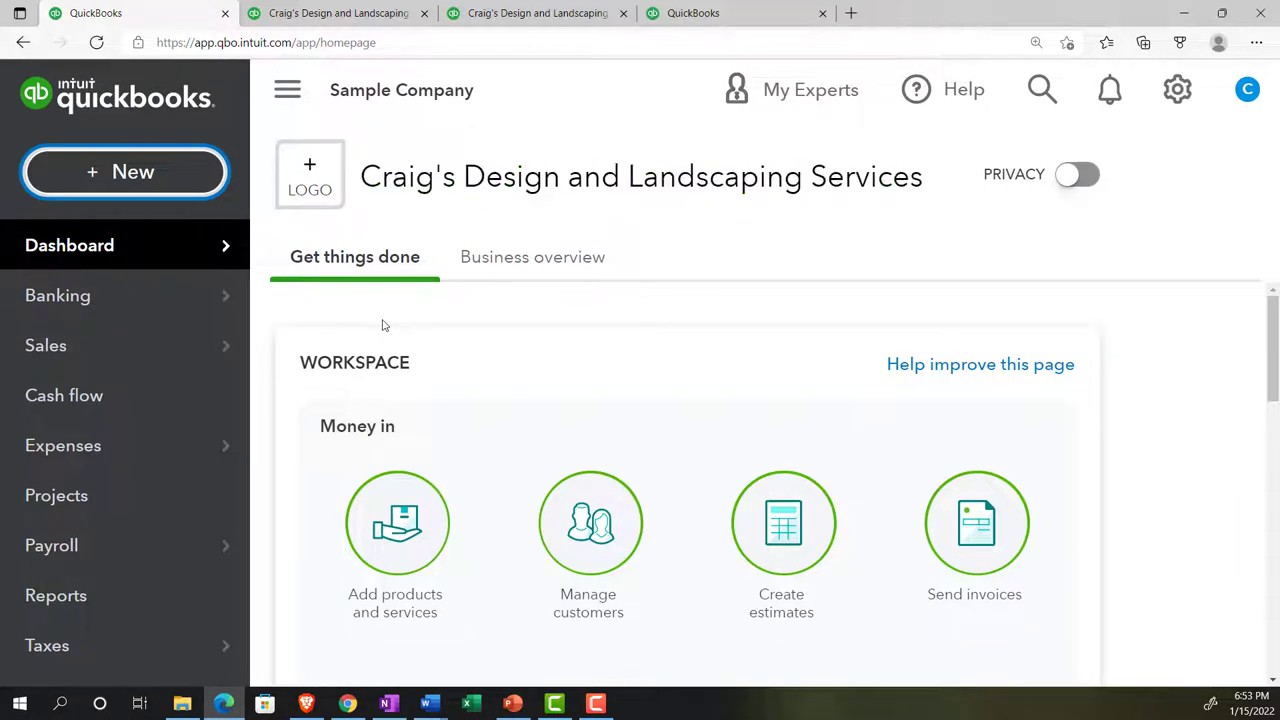
Step: Open the Expenses page with its transaction list and collapse the navigation sidebar
mouse_move(112, 446)
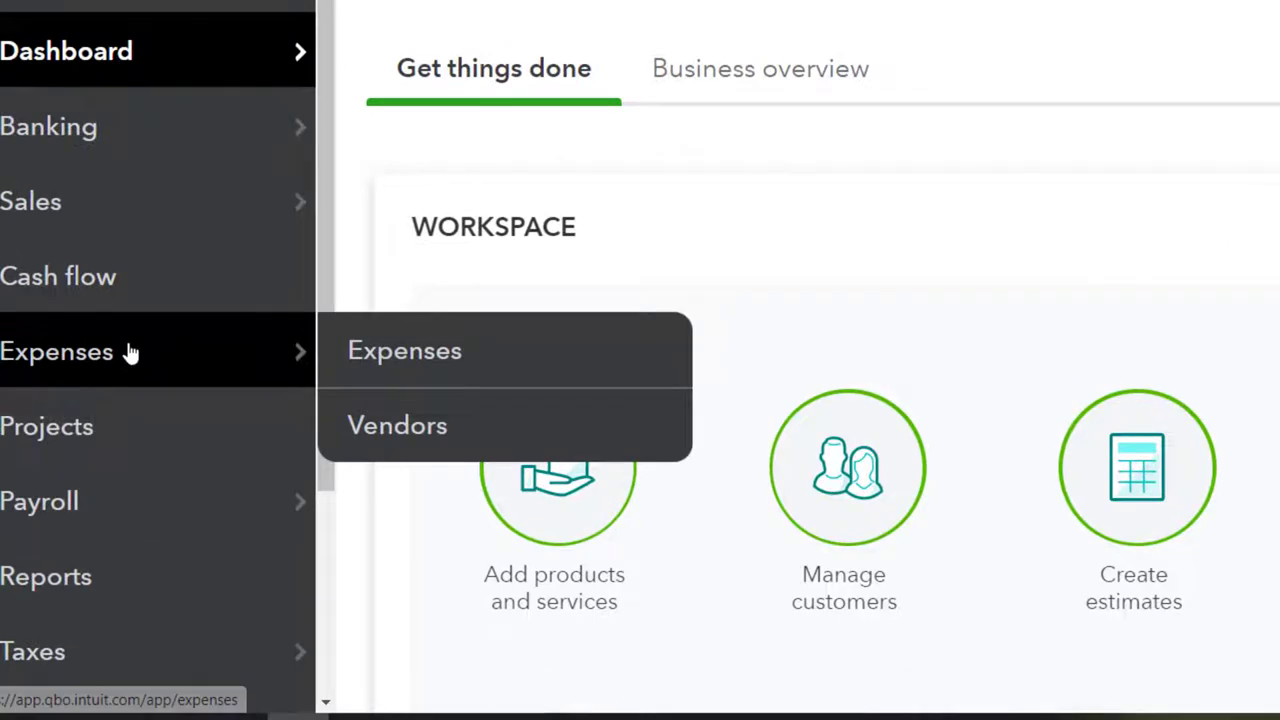
click(130, 352)
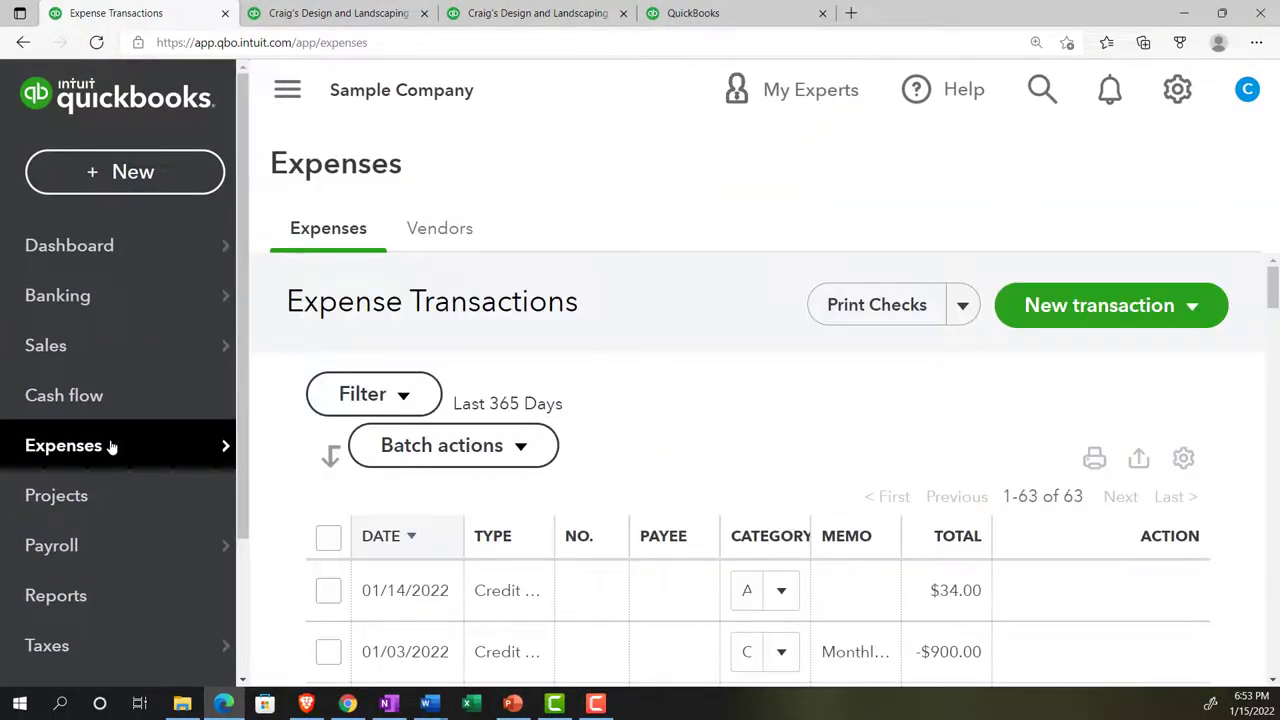
click(287, 90)
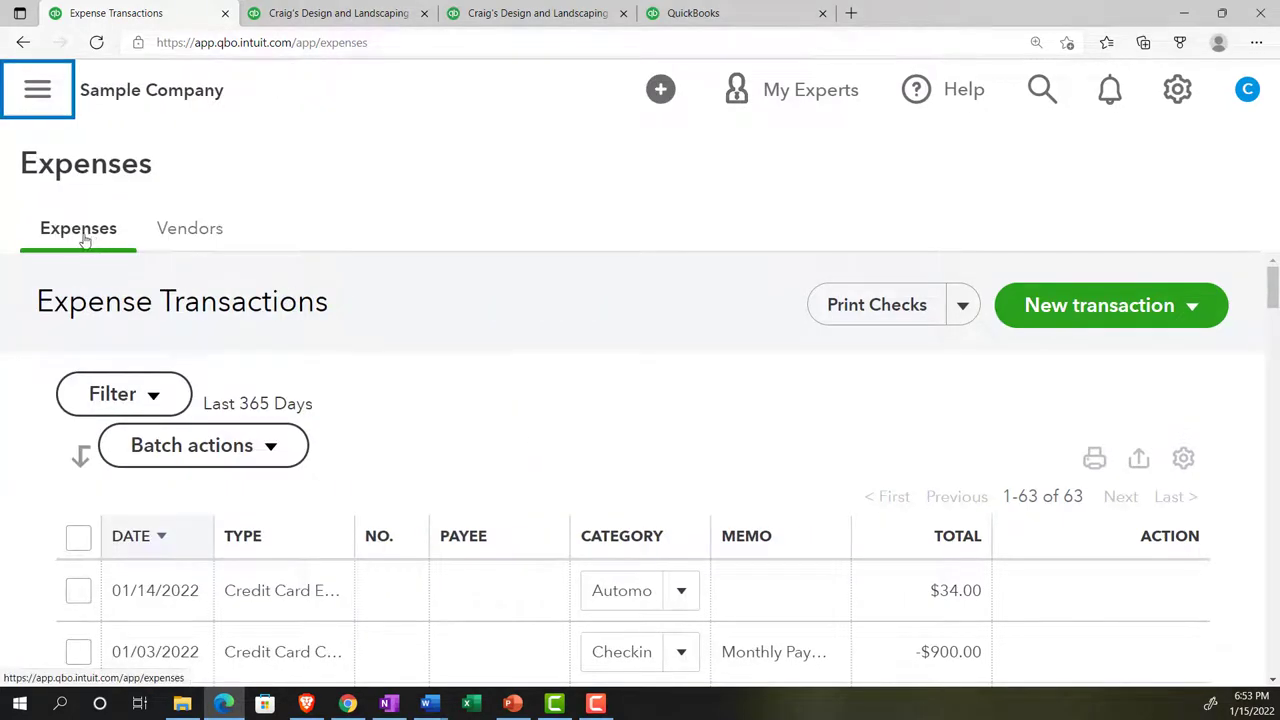
Step: Filter the expense transactions to the Bill type and look through the listed bills' due dates and balances
scroll(120, 340, down, 1)
click(160, 331)
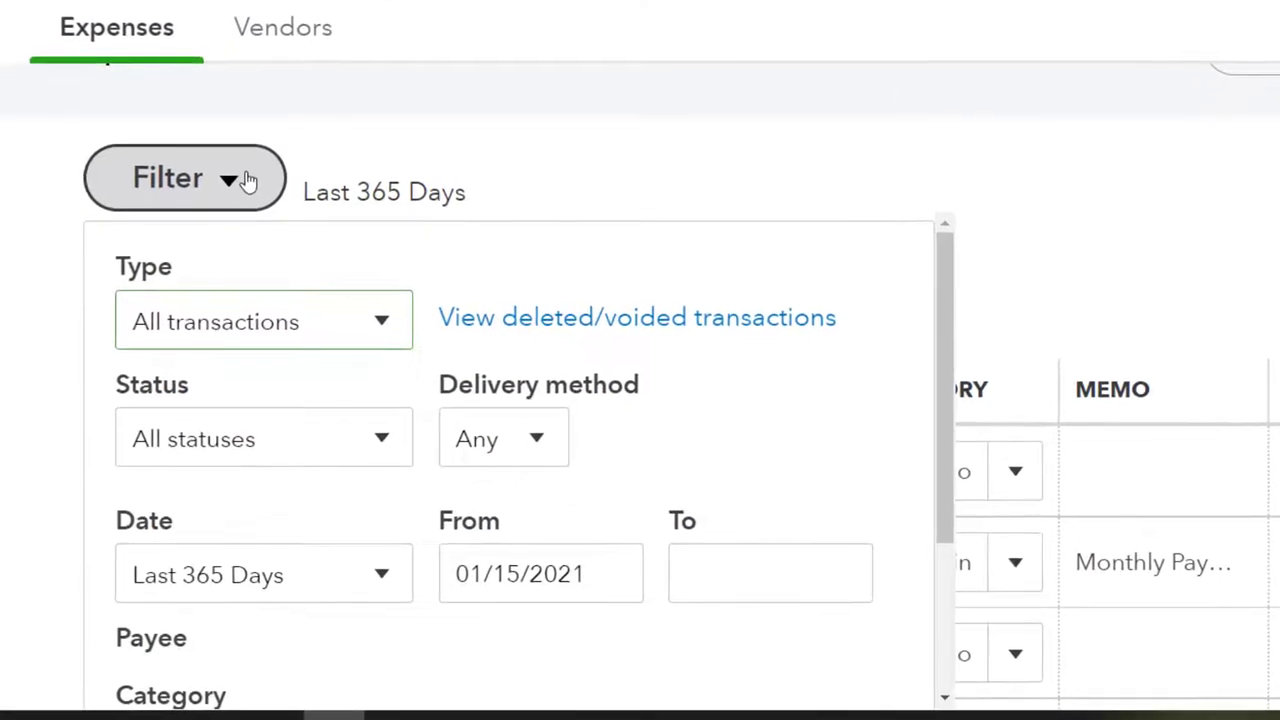
click(370, 330)
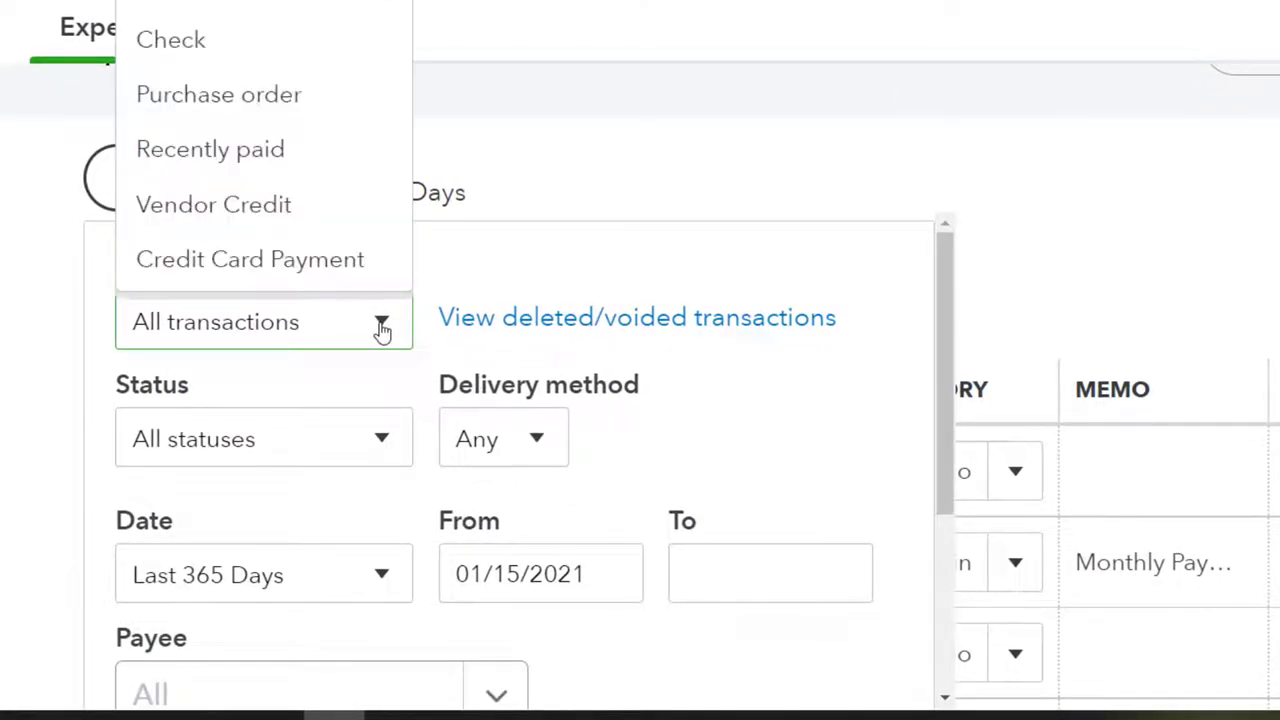
click(170, 0)
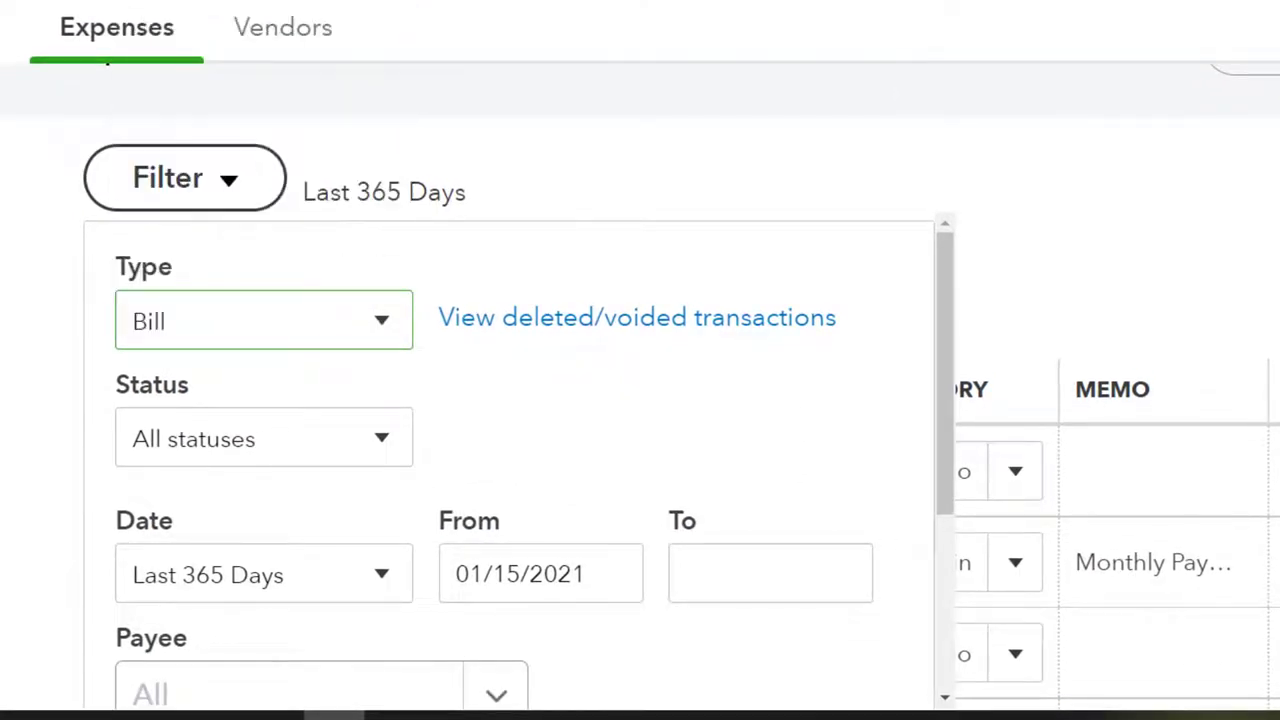
scroll(440, 366, down, 3)
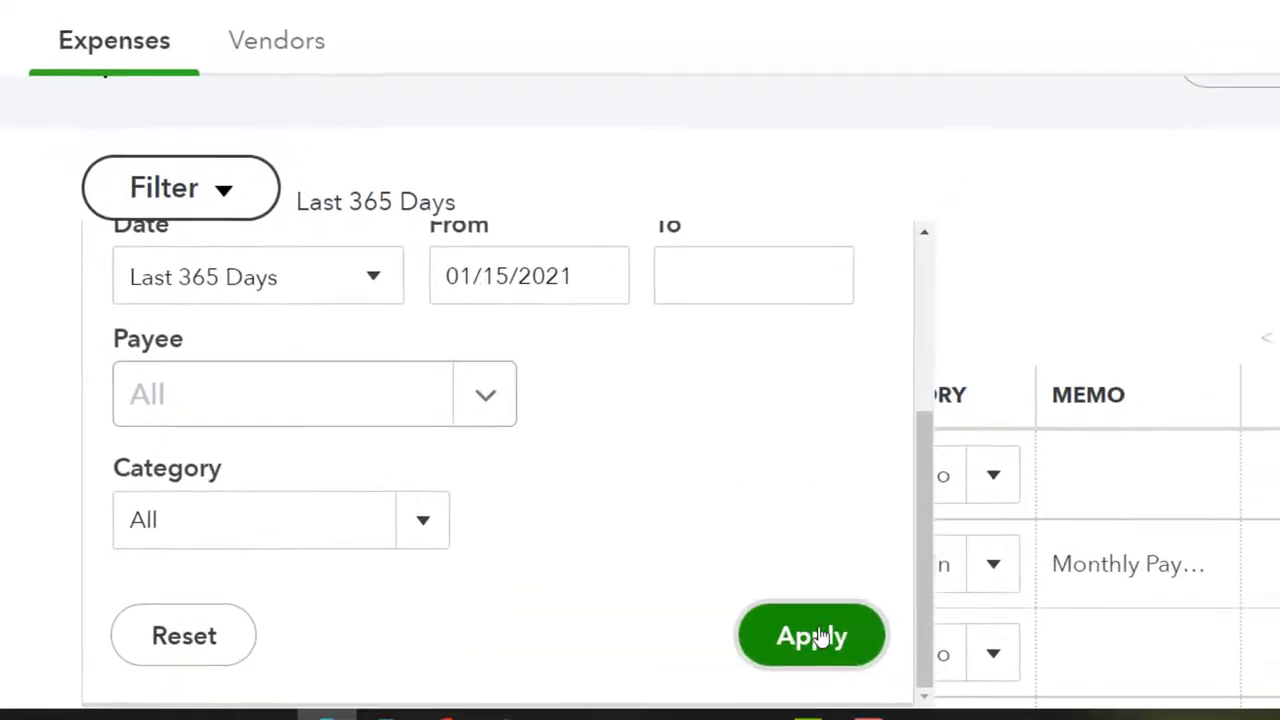
click(817, 637)
scroll(650, 448, down, 2)
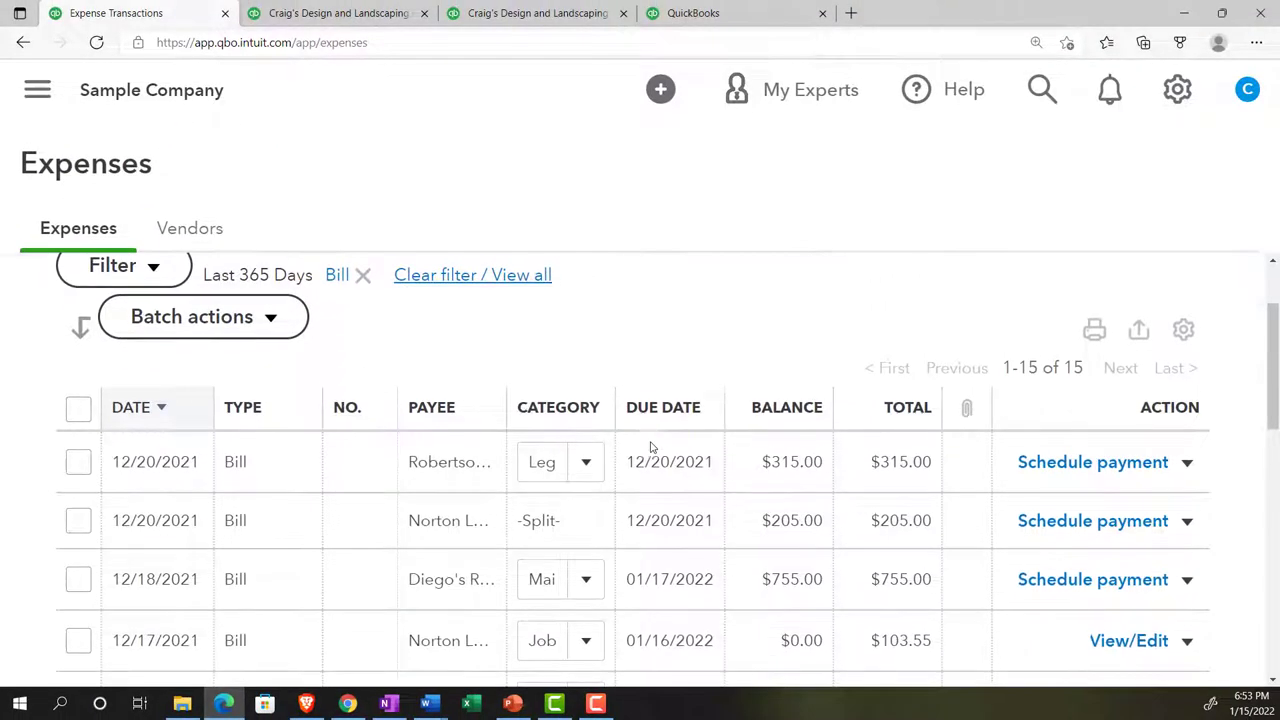
scroll(650, 448, down, 4)
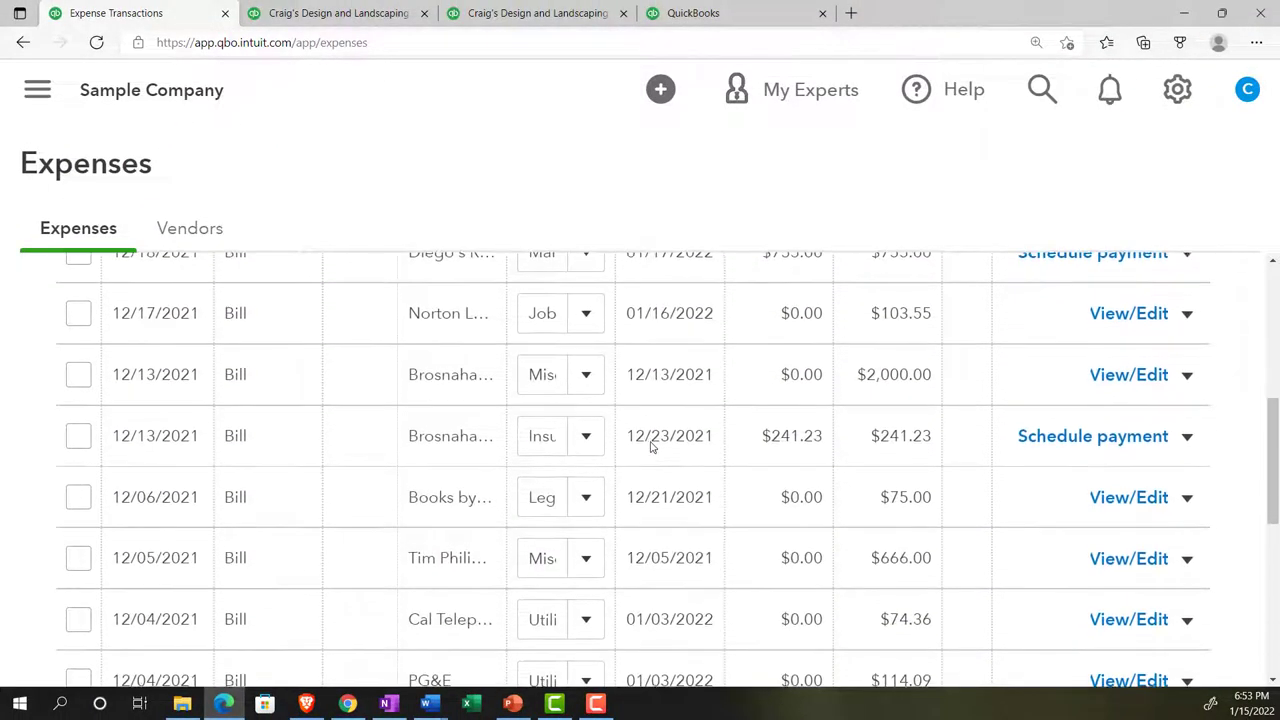
scroll(650, 448, down, 2)
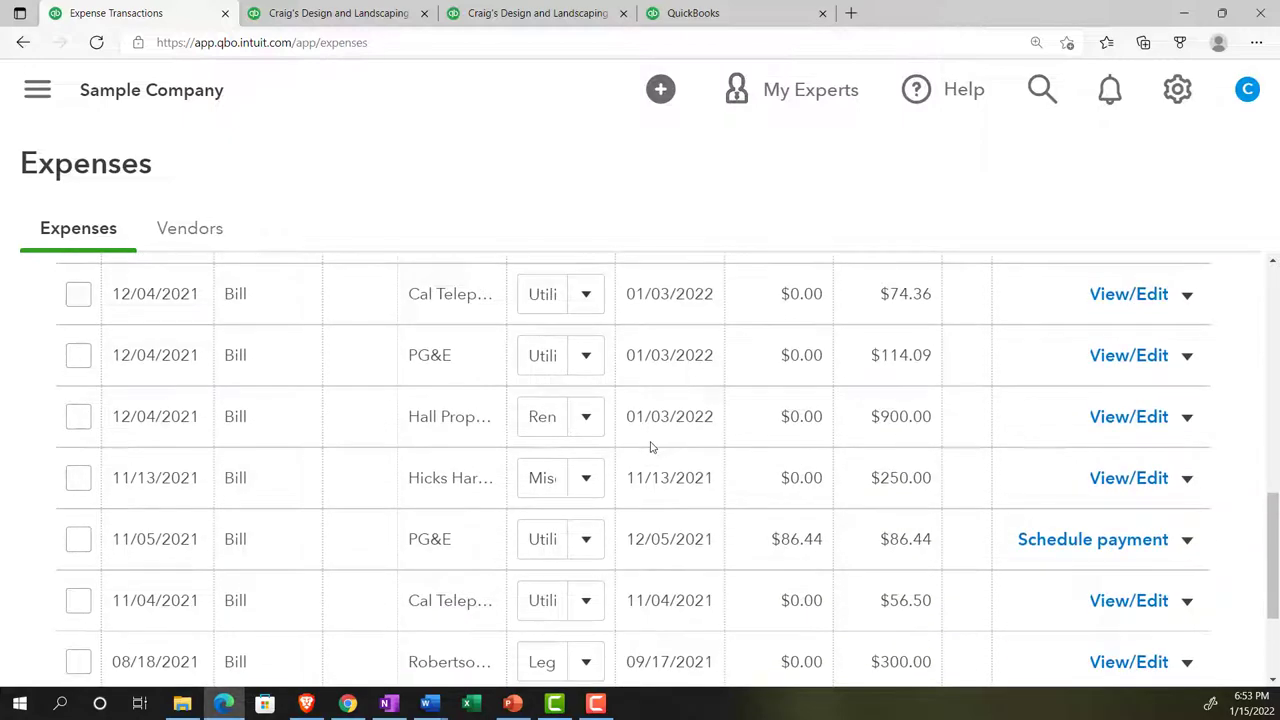
scroll(650, 448, down, 2)
scroll(650, 448, up, 10)
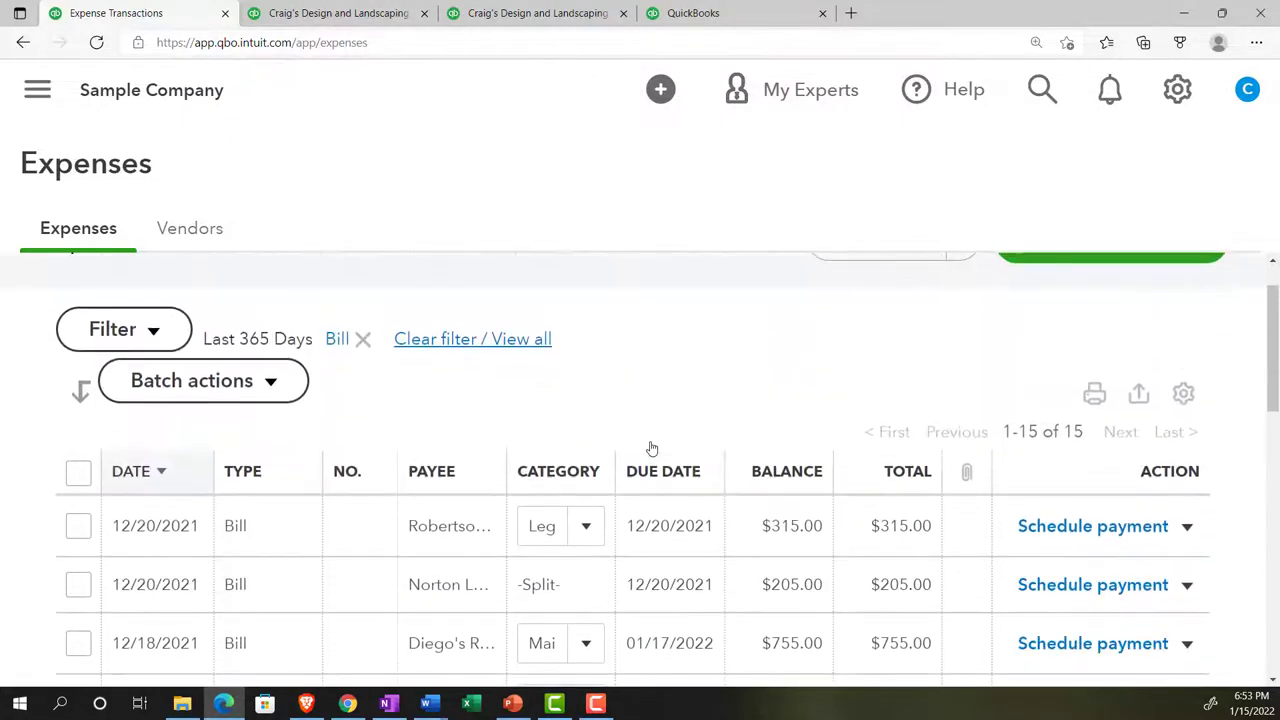
Step: Narrow the bill filter to Open status and review the open bills
click(118, 395)
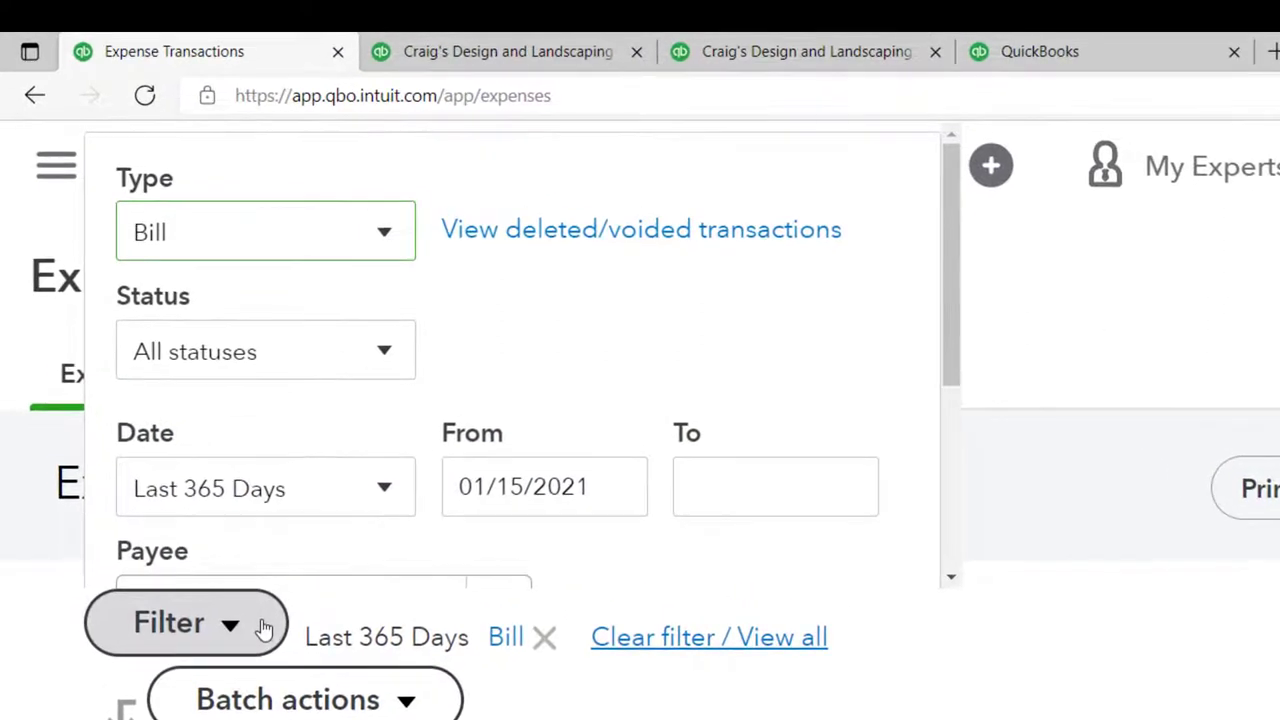
click(378, 356)
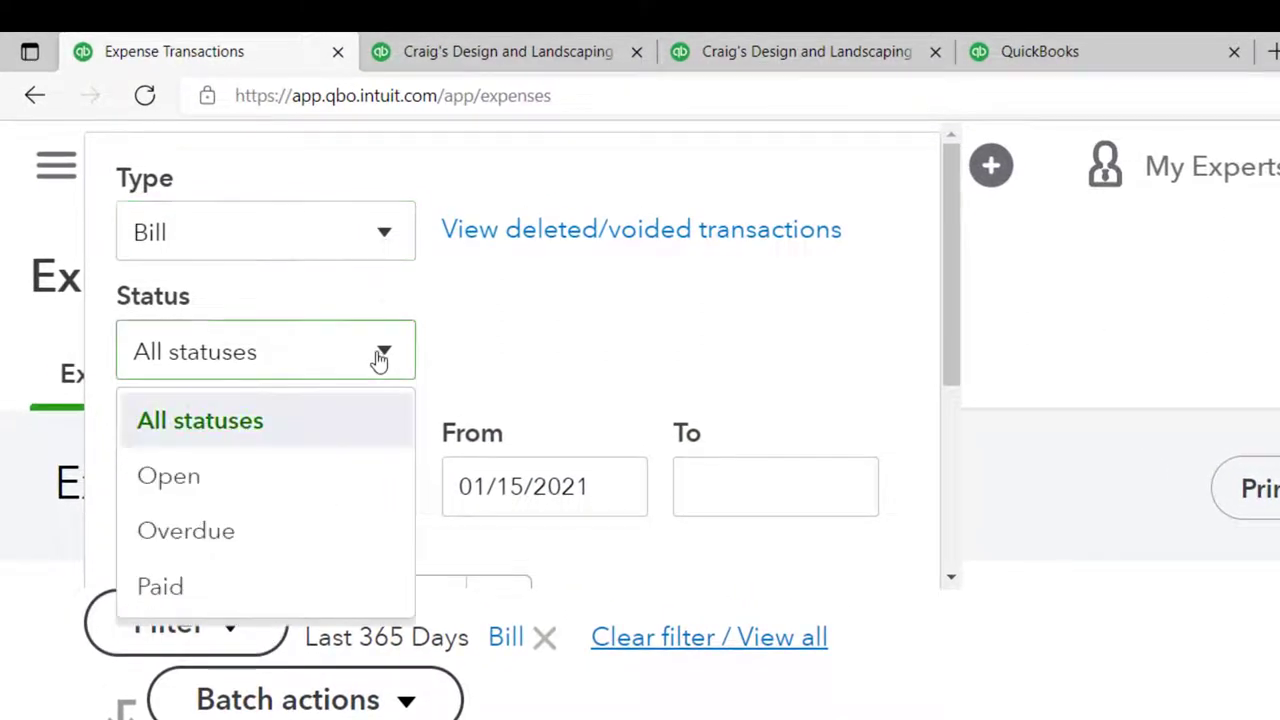
click(212, 486)
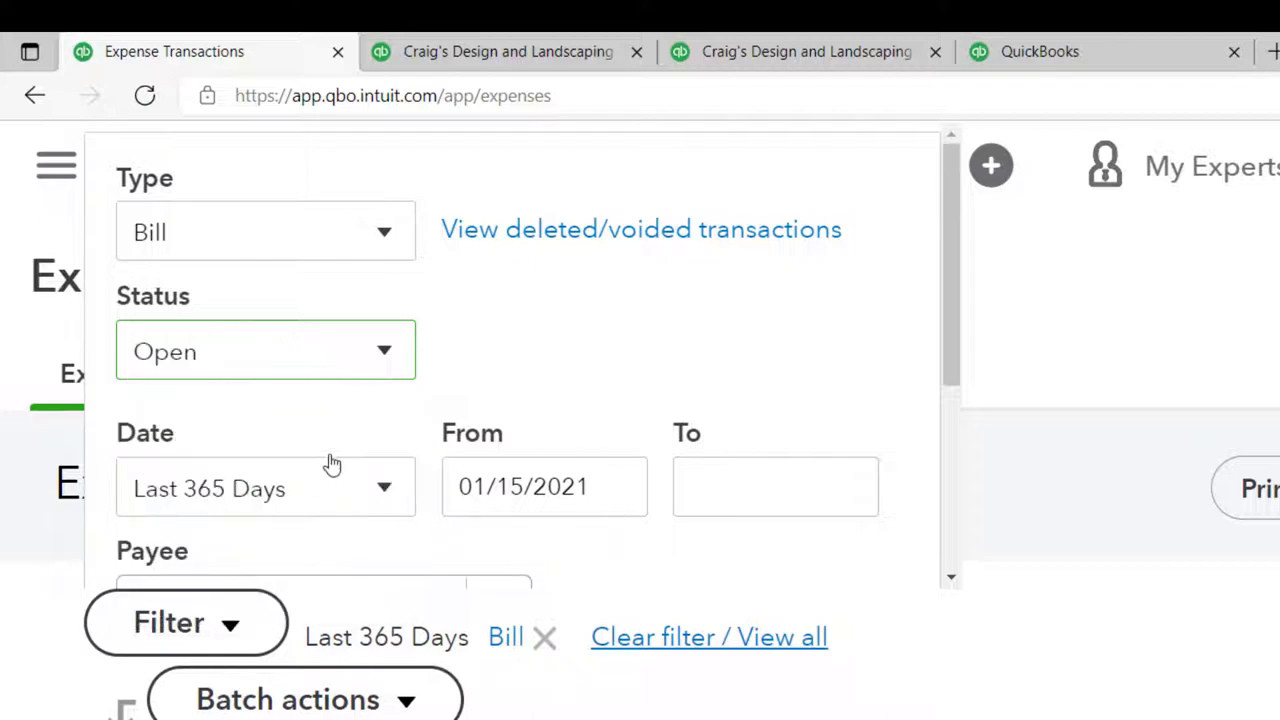
scroll(386, 437, down, 4)
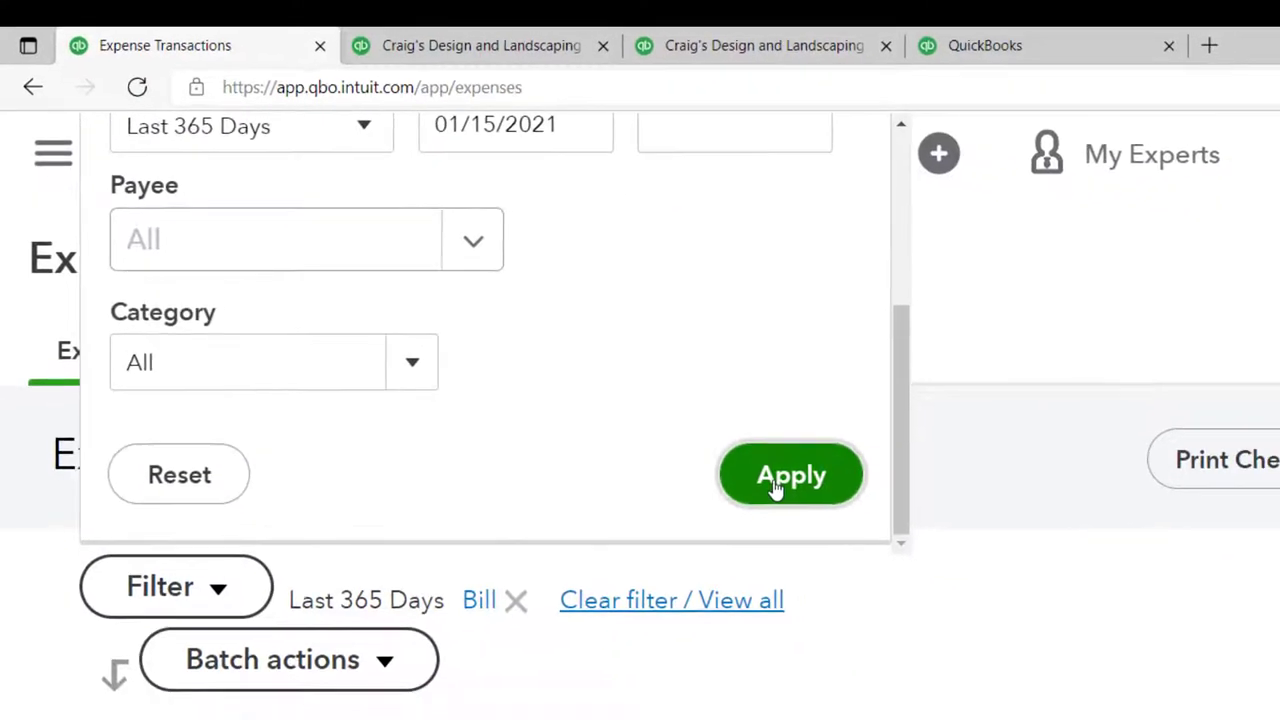
click(775, 485)
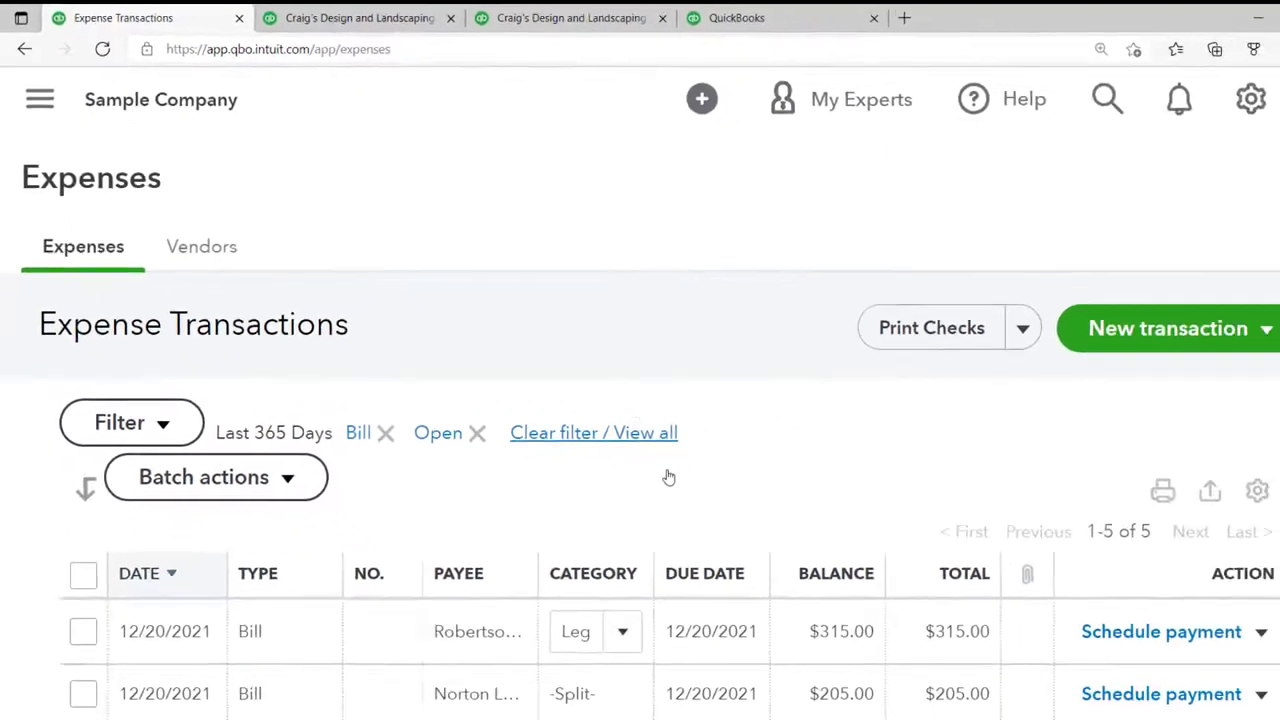
scroll(636, 463, down, 3)
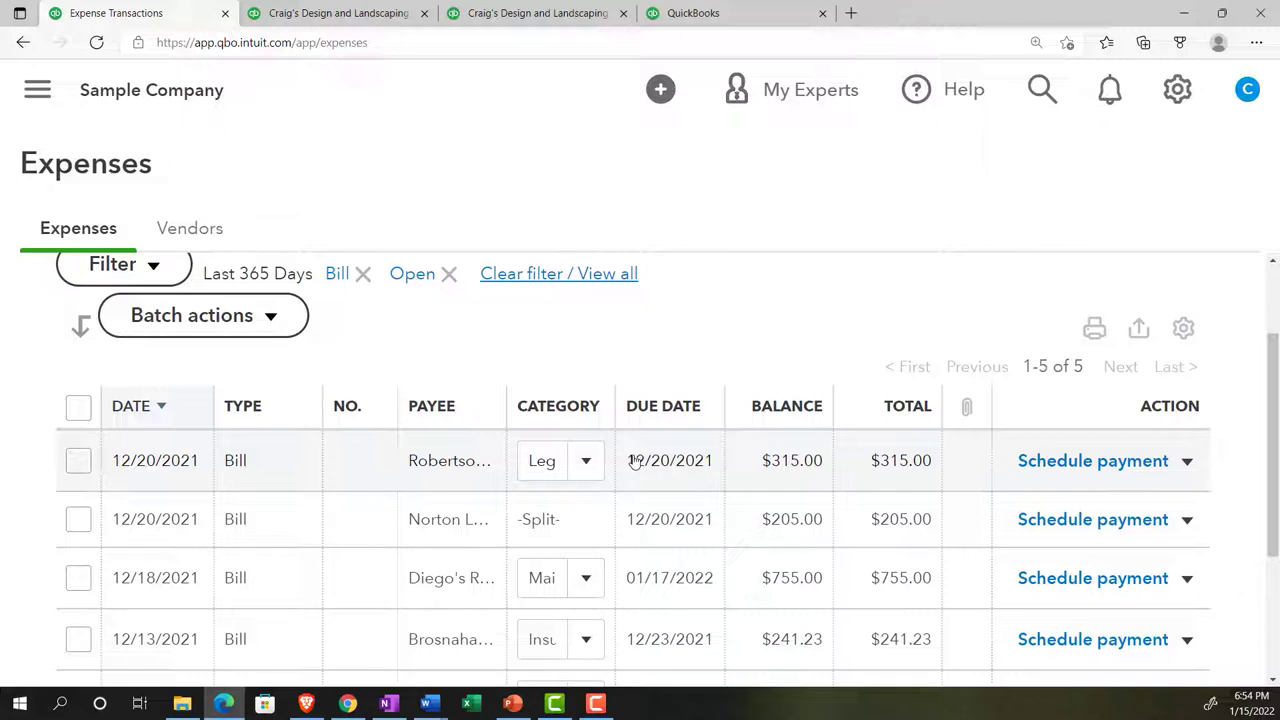
scroll(633, 460, up, 1)
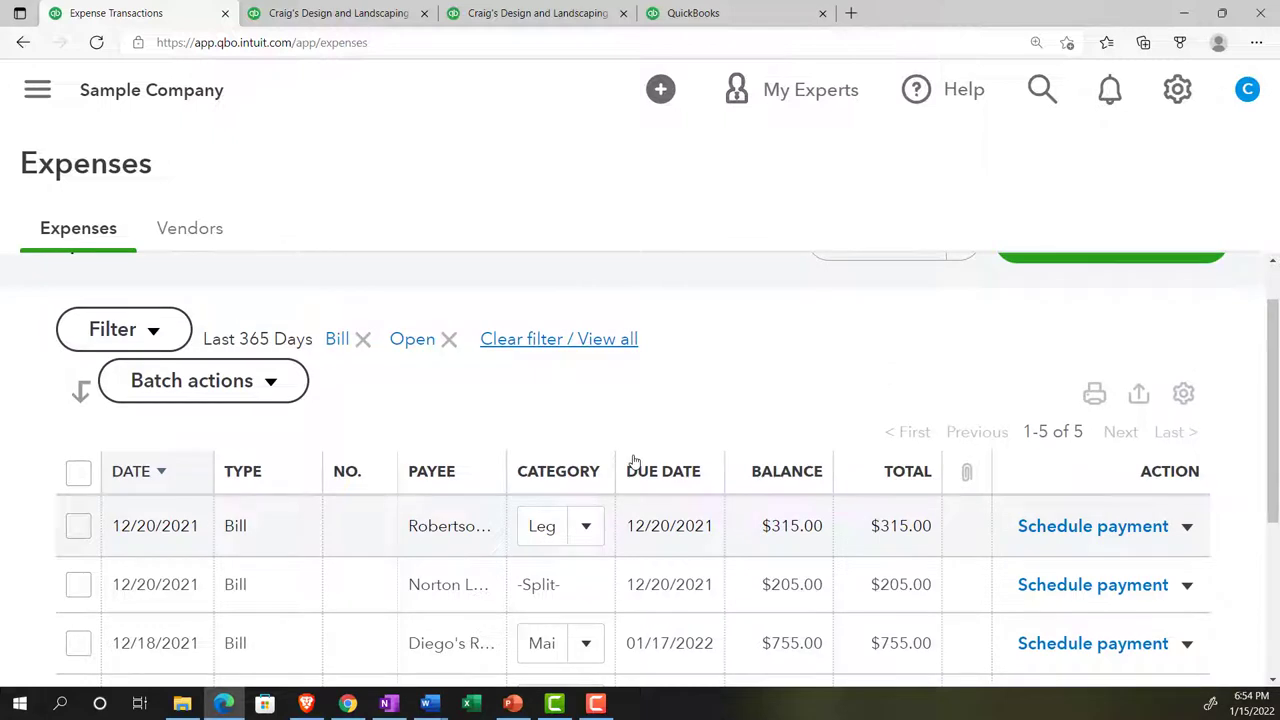
Step: Open the Vendors list and restrict it to vendors with open bills
click(190, 229)
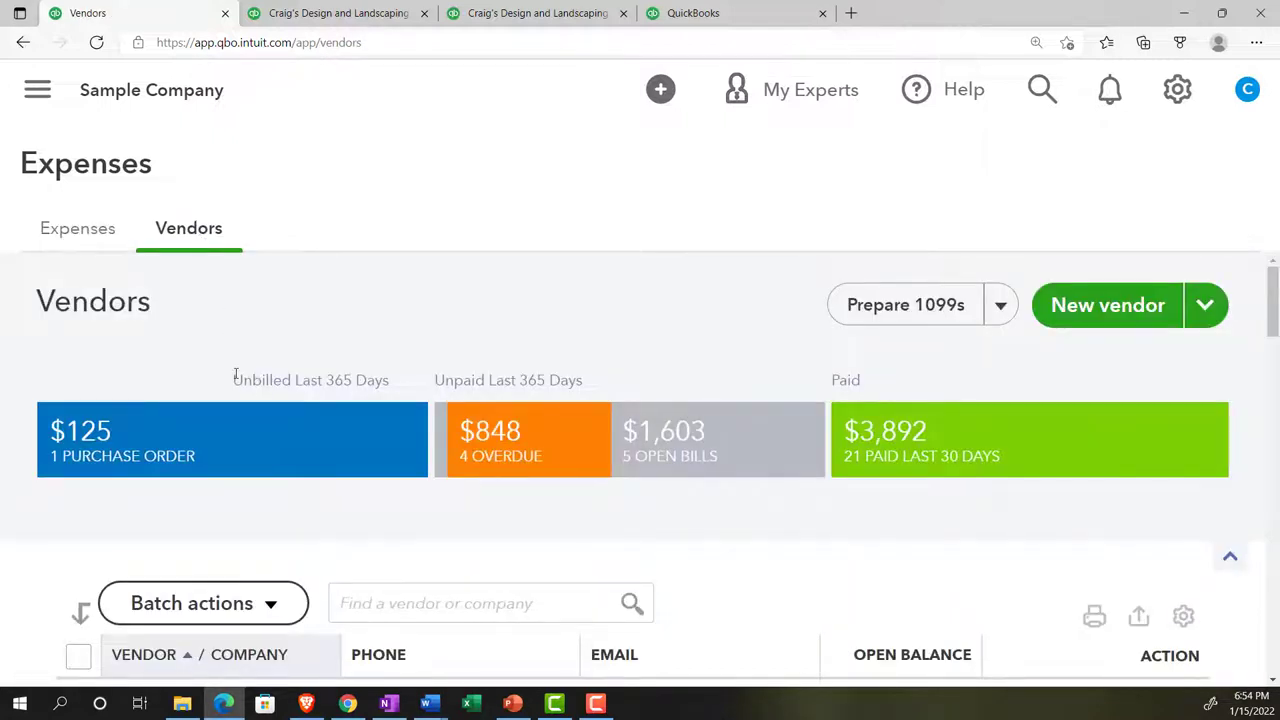
scroll(236, 375, down, 5)
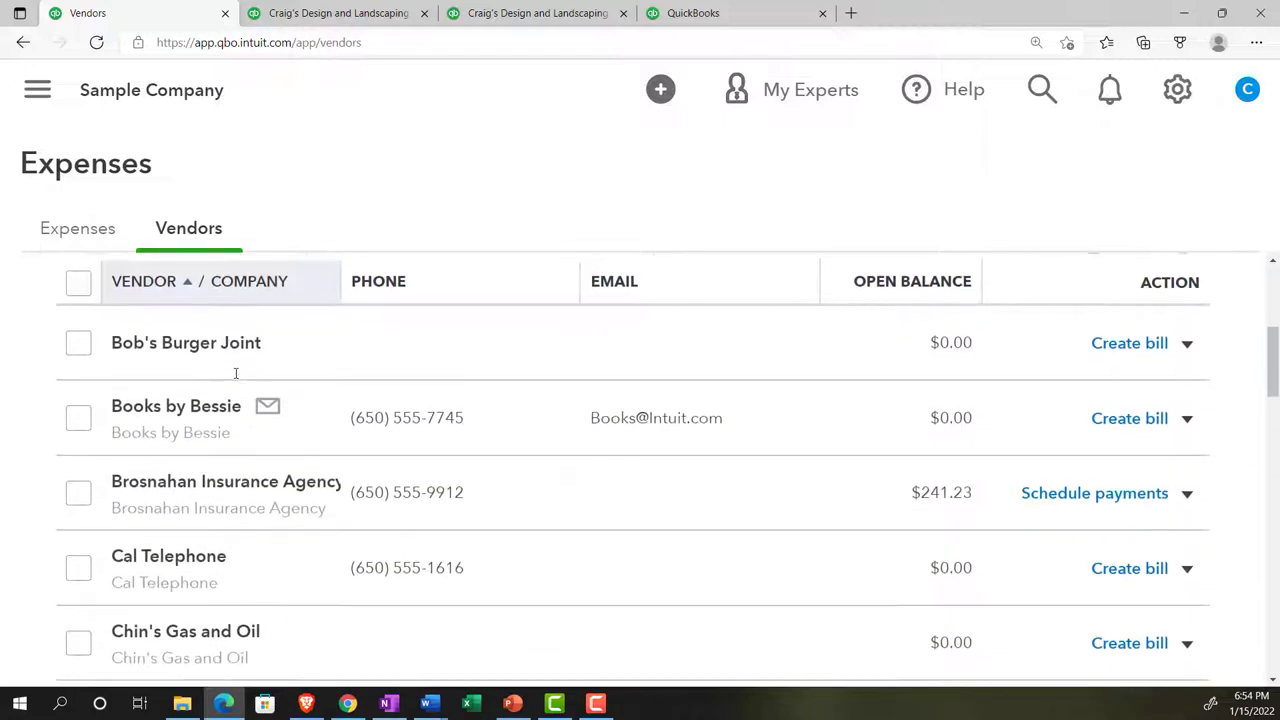
scroll(236, 375, up, 5)
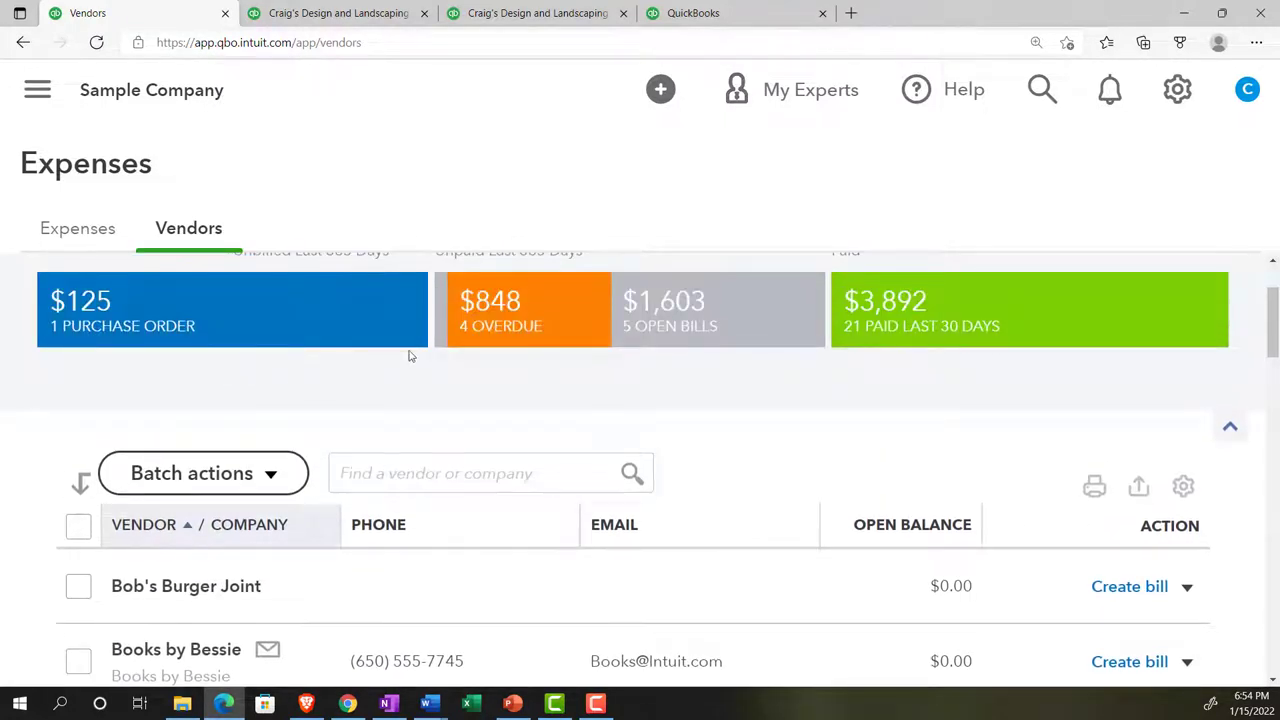
click(672, 334)
scroll(672, 334, down, 3)
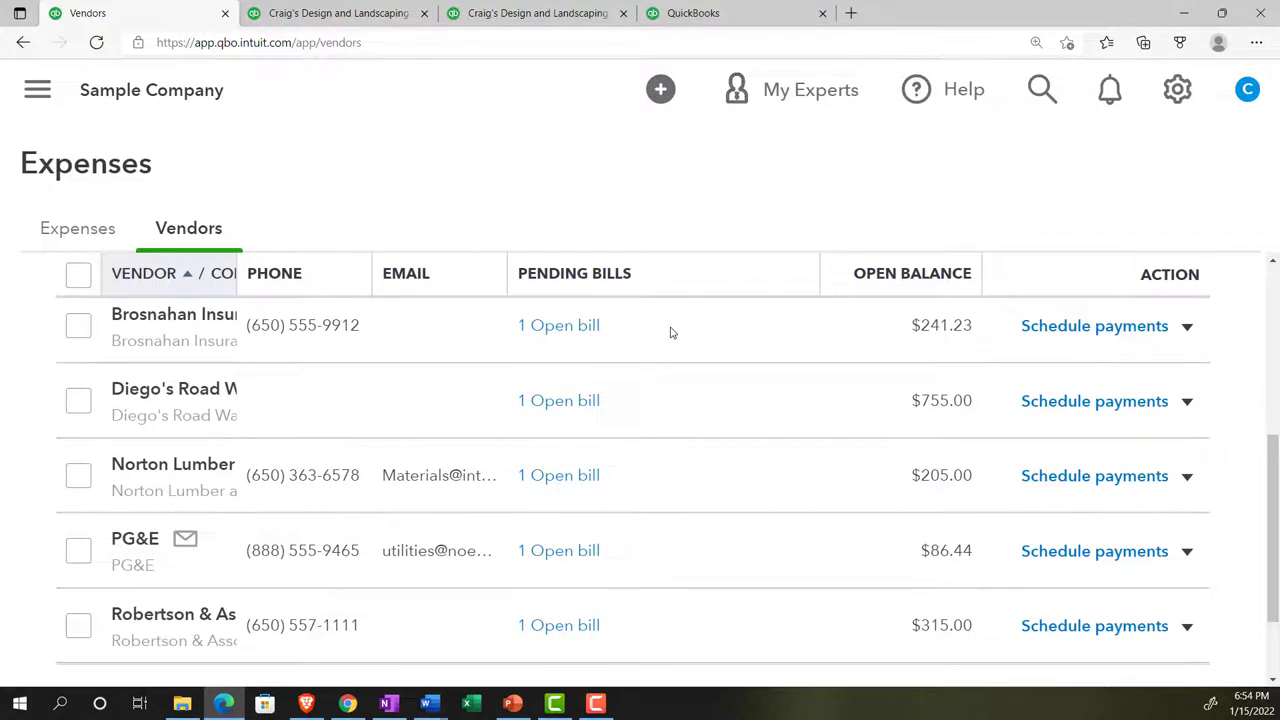
Step: Look over the vendors' open balances and open the Reports page in the spare QuickBooks browser tab with its navigation sidebar collapsed
scroll(671, 333, down, 1)
scroll(683, 371, up, 2)
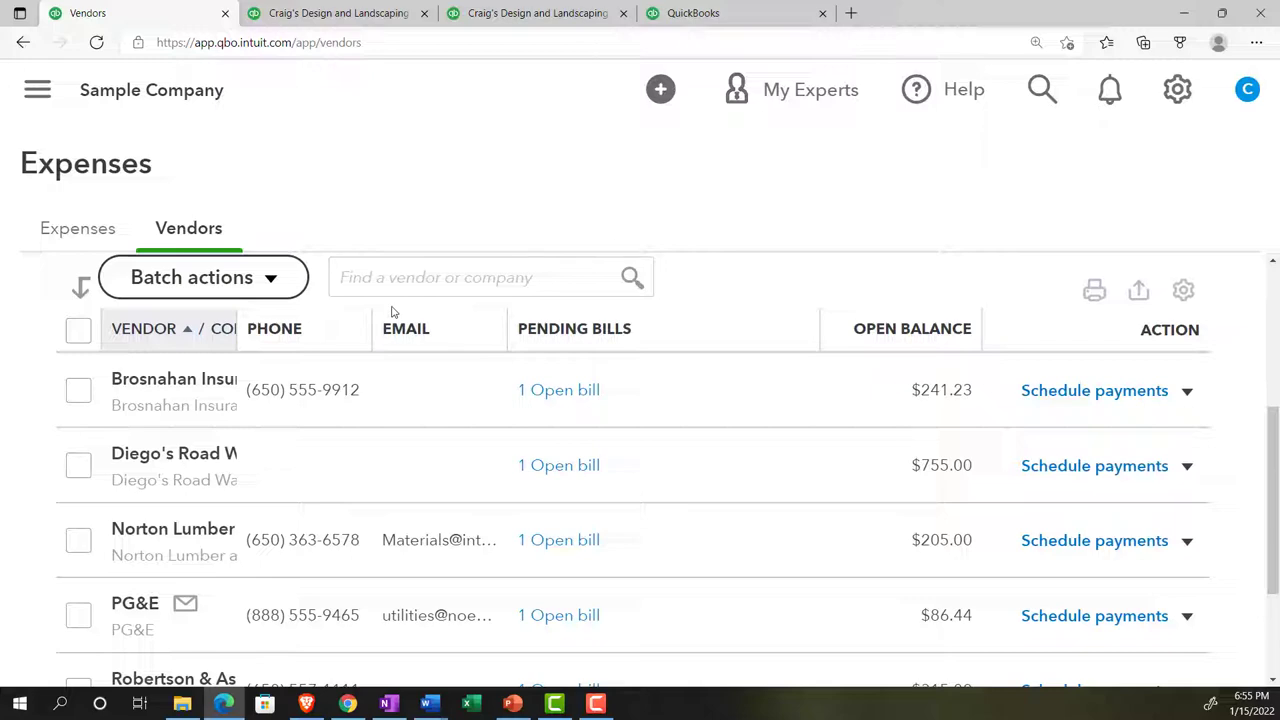
click(686, 14)
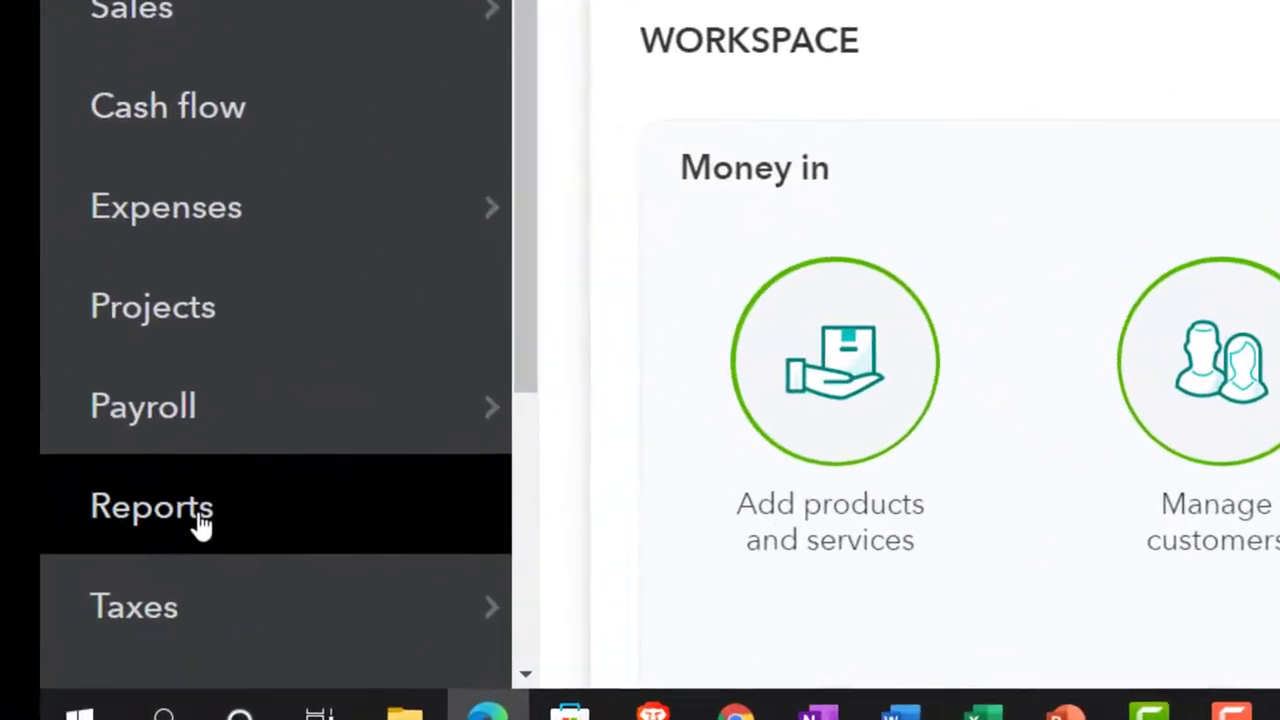
click(173, 541)
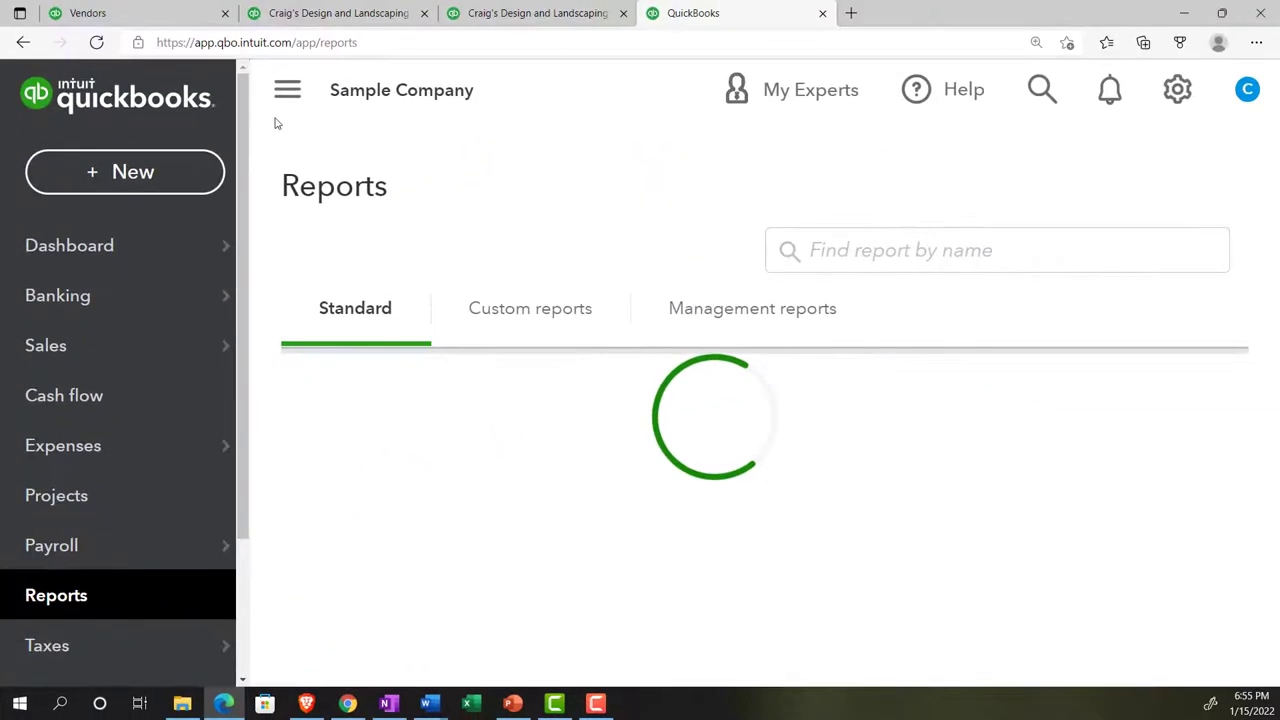
click(286, 89)
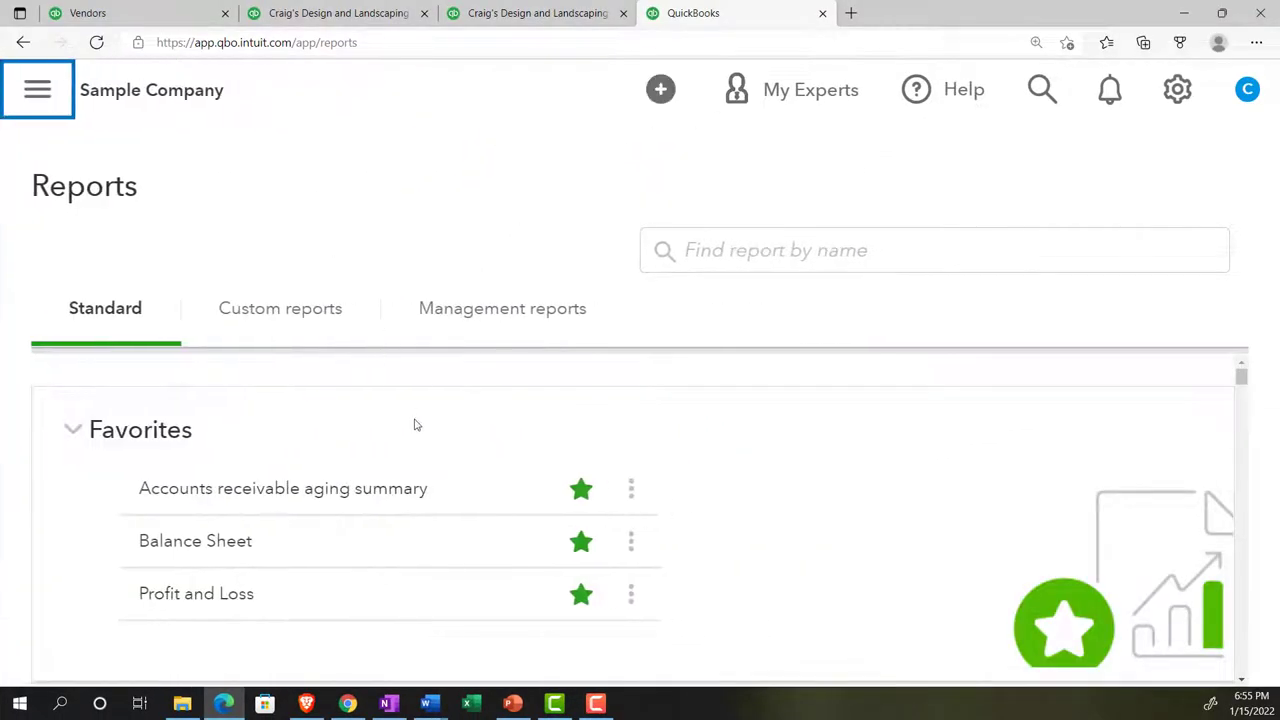
Step: Look through the standard reports from Favorites down to the What you owe section
scroll(417, 428, down, 1)
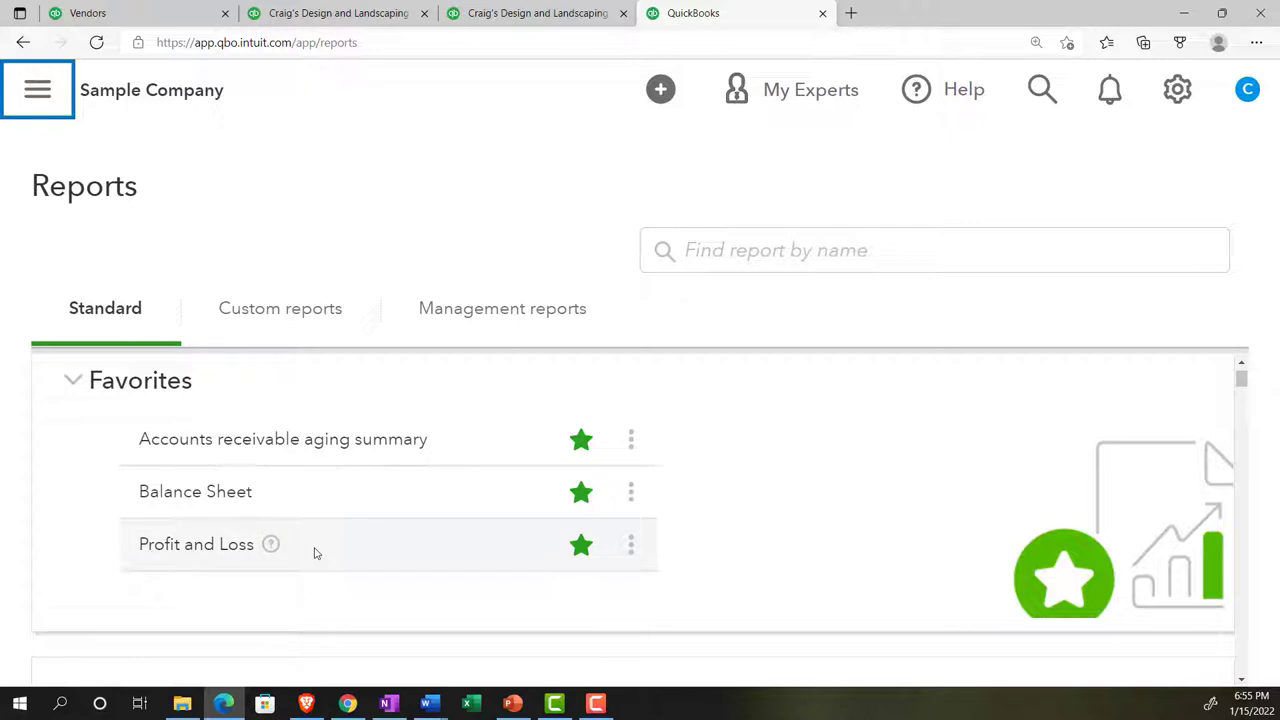
scroll(315, 553, down, 2)
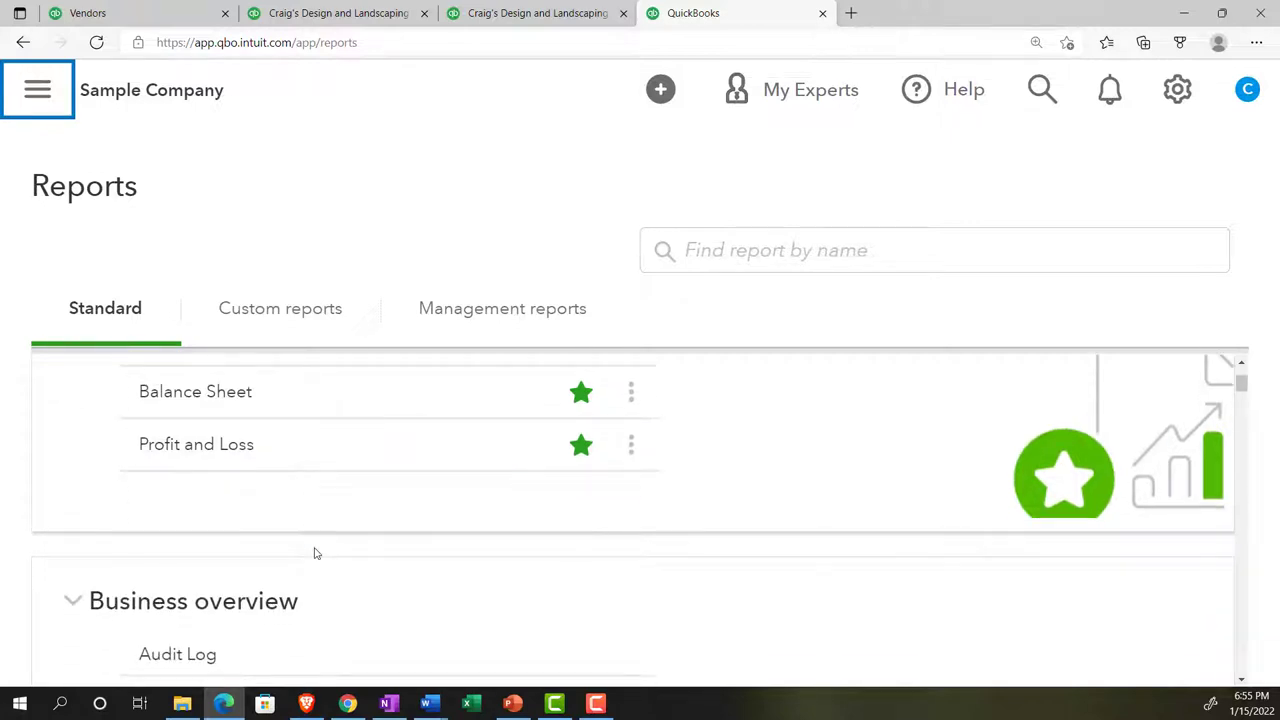
scroll(315, 553, down, 3)
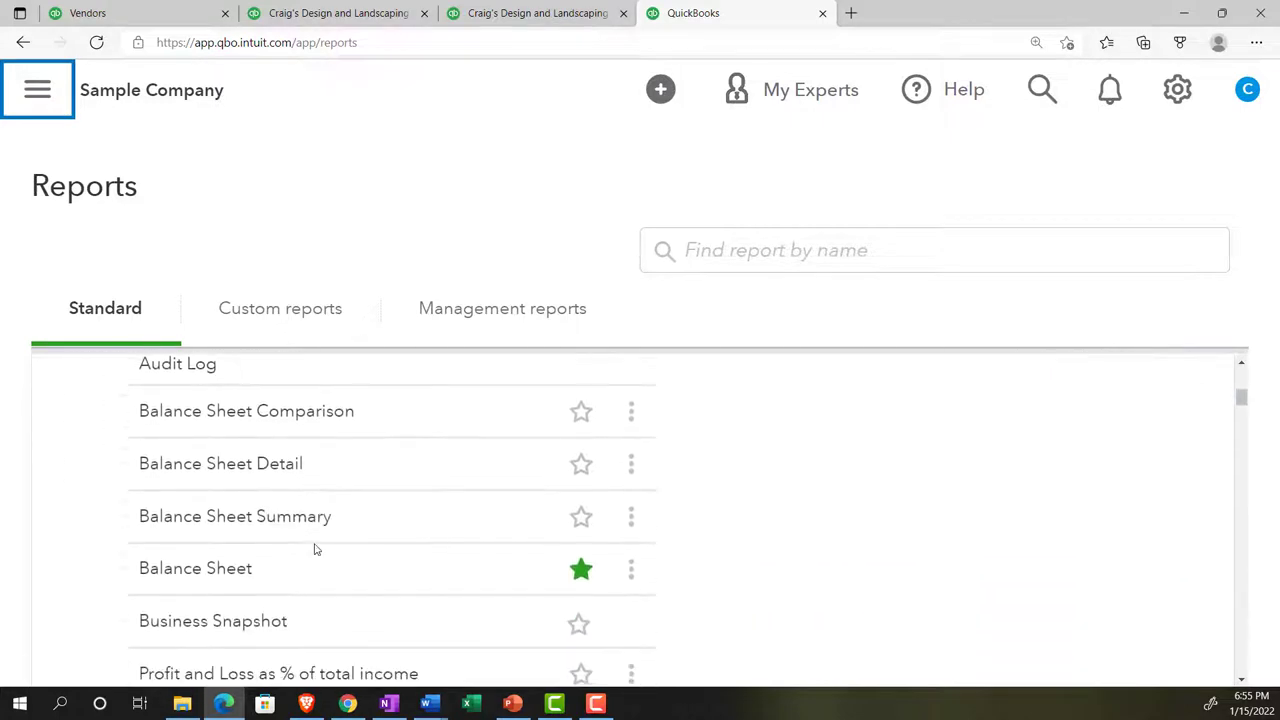
scroll(315, 549, down, 4)
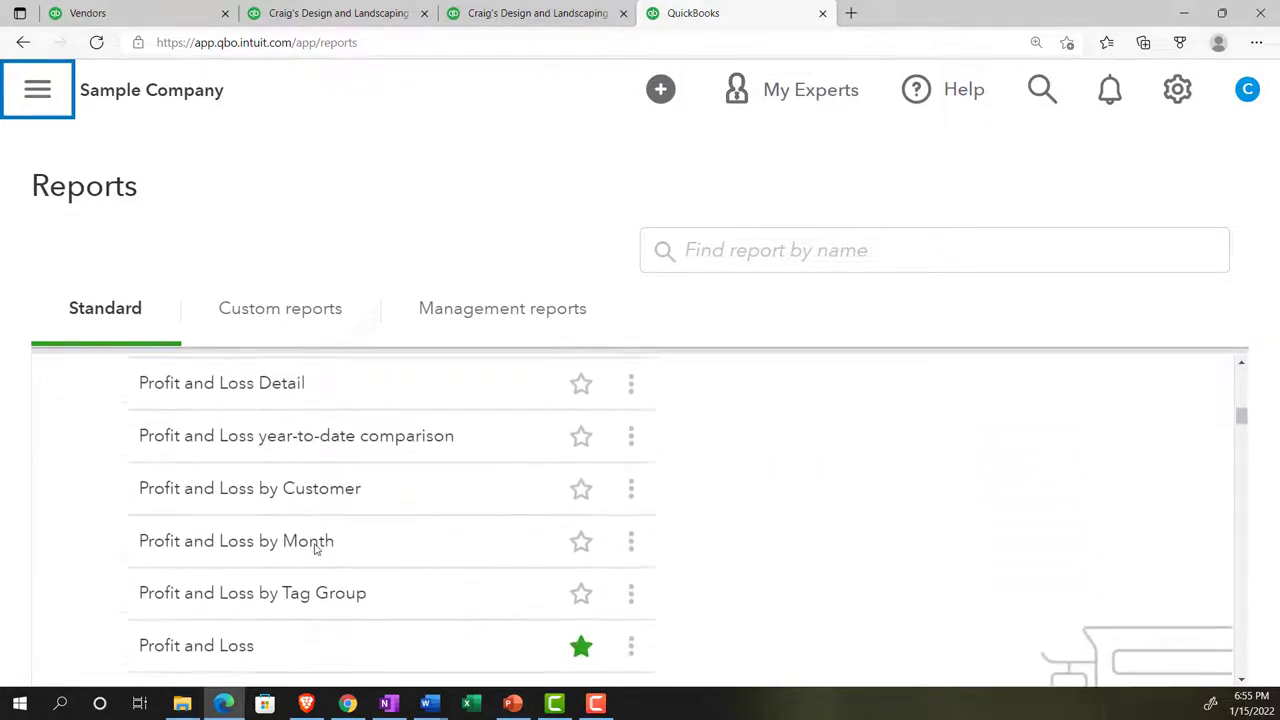
scroll(315, 548, down, 4)
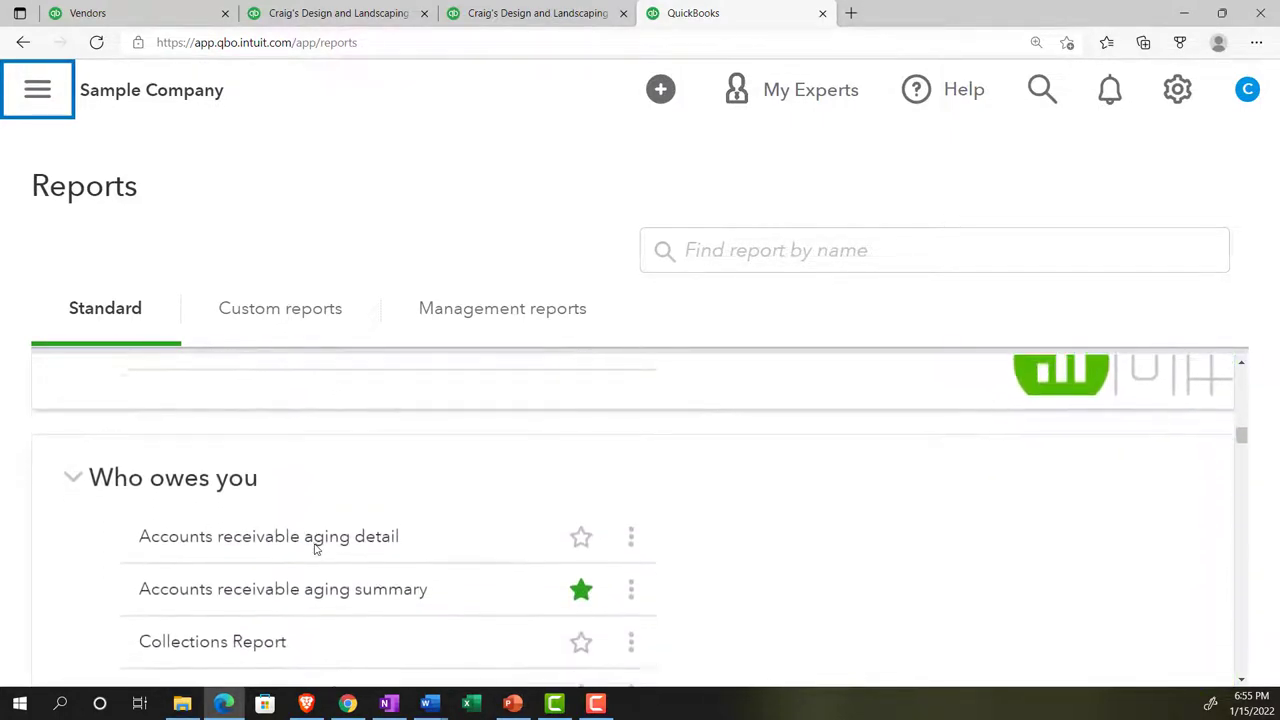
scroll(315, 549, down, 5)
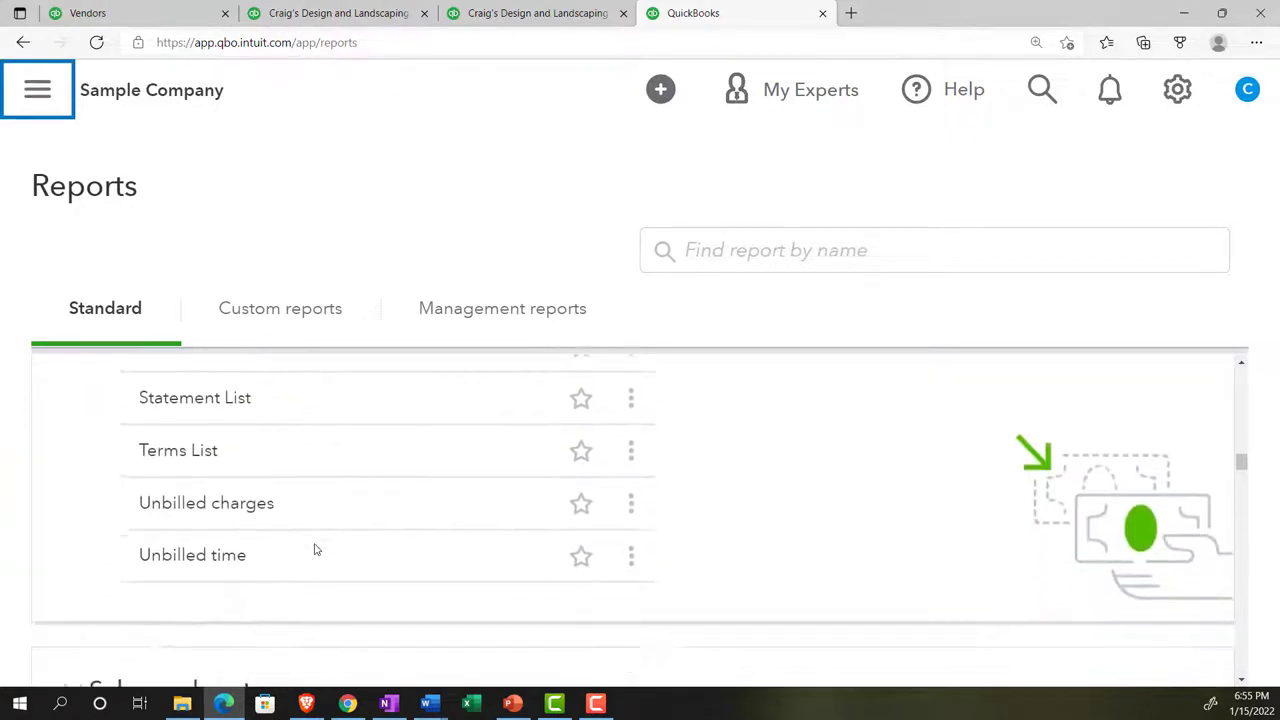
scroll(315, 549, down, 7)
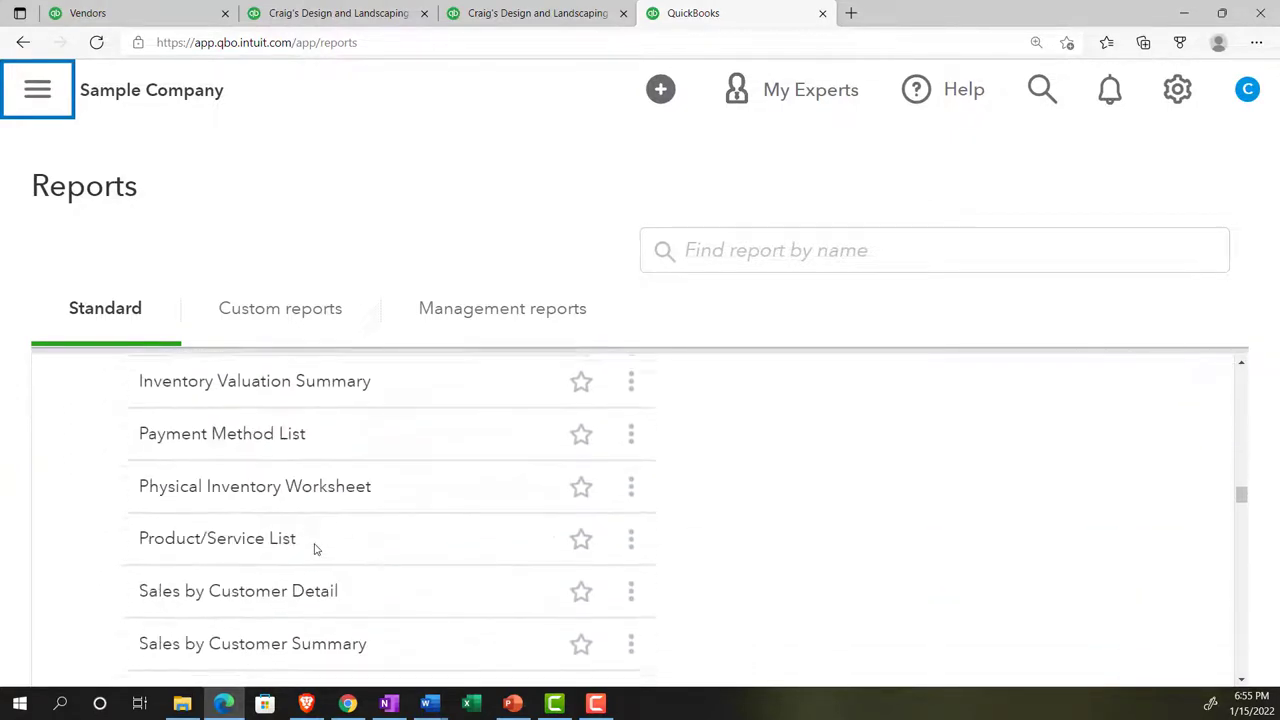
scroll(315, 548, down, 6)
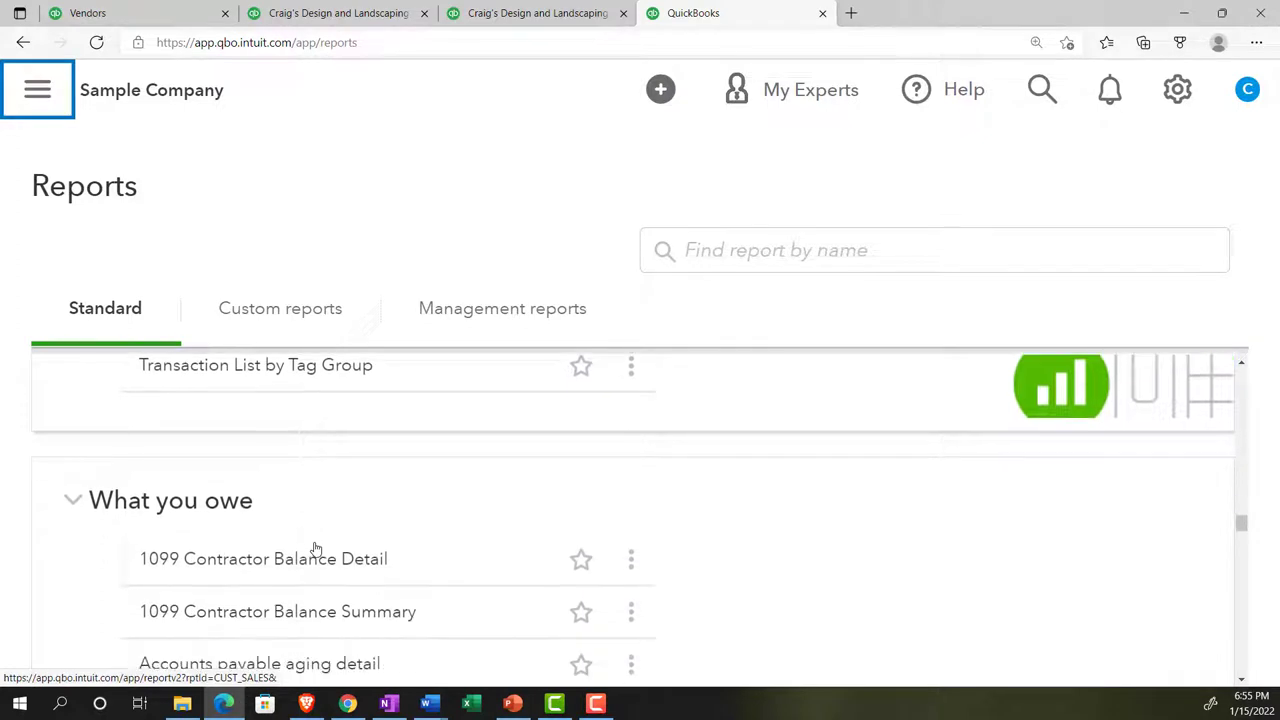
scroll(315, 549, down, 1)
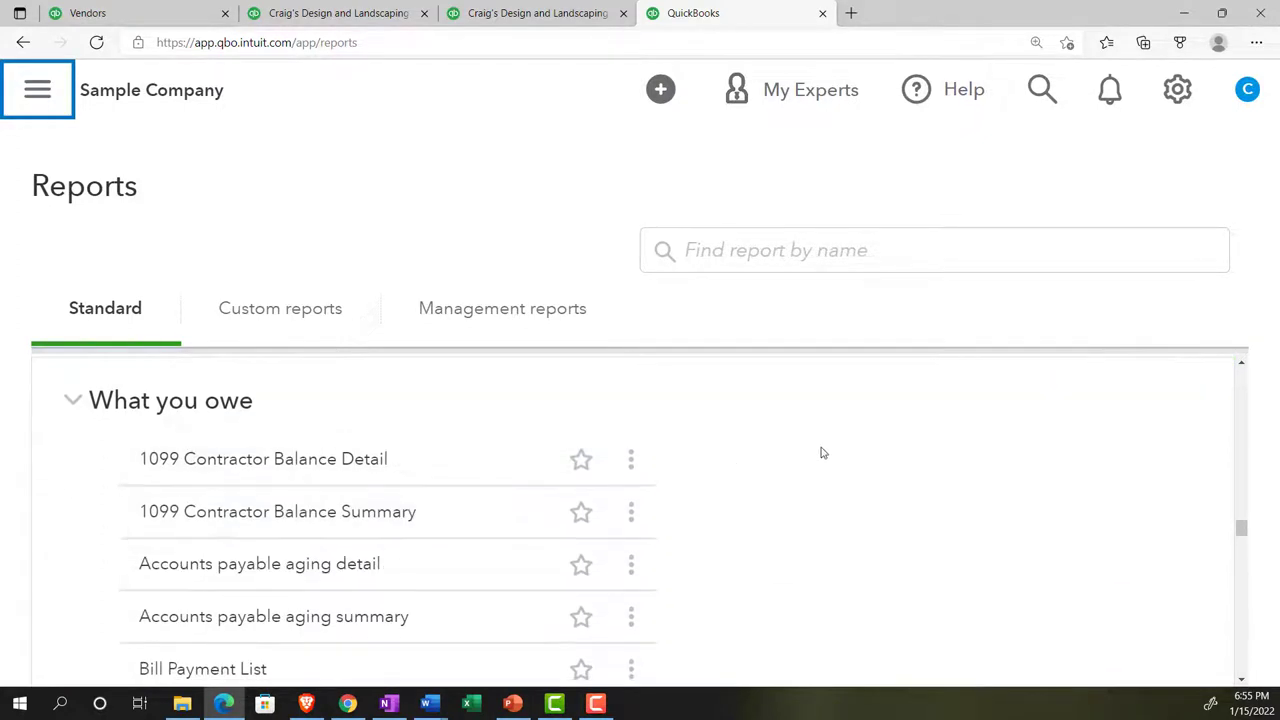
Step: Check the Expenses and vendors reports and open the Vendor Balance Summary report from the What you owe section
key(ctrl+minus)
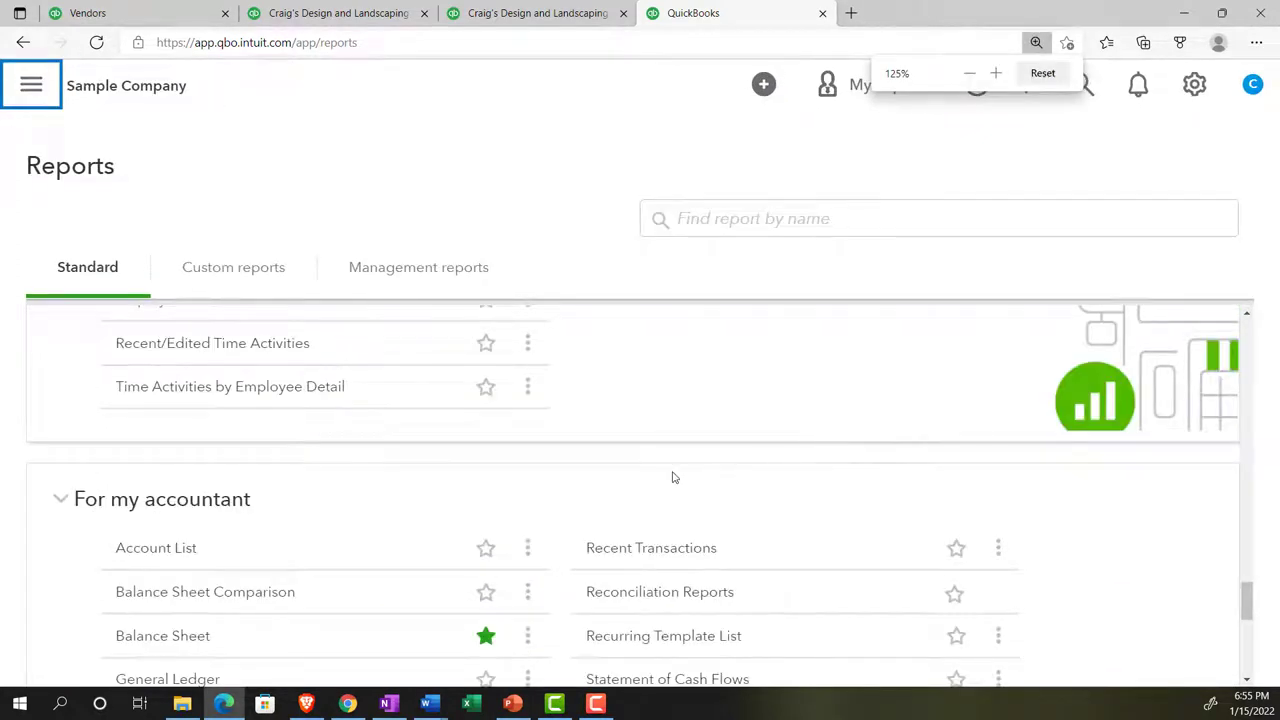
scroll(672, 478, up, 3)
scroll(672, 478, up, 3)
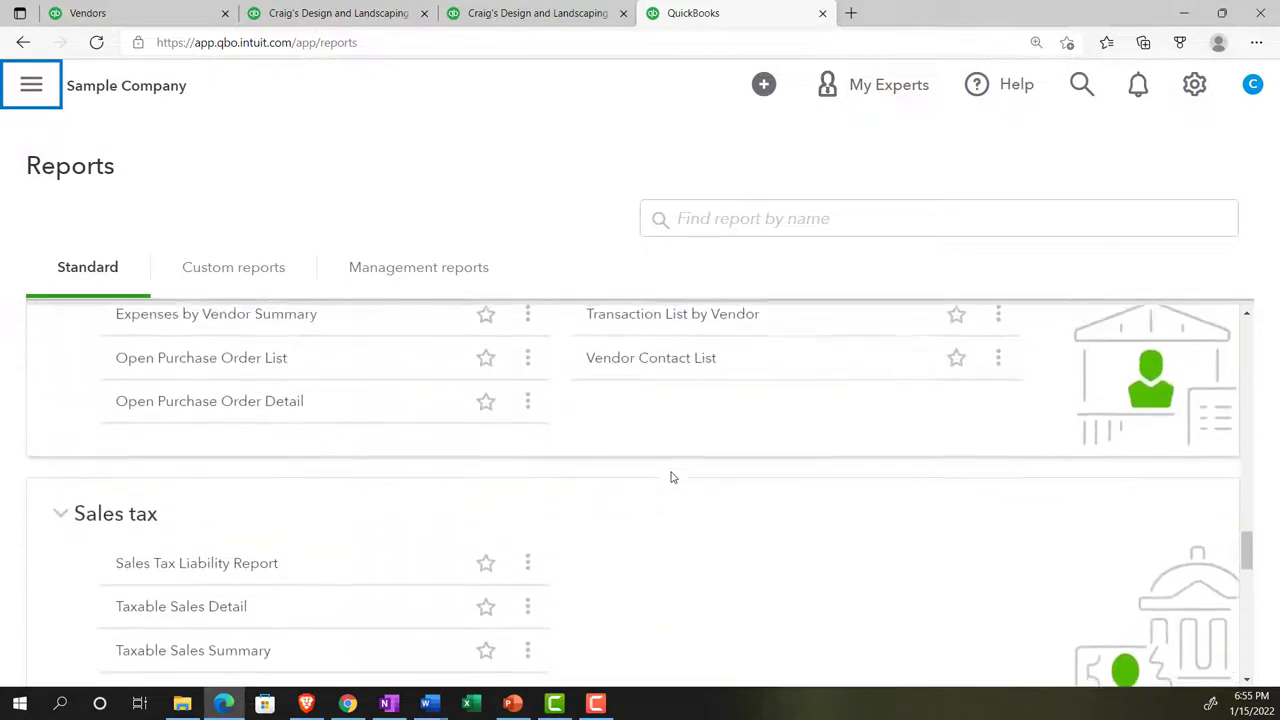
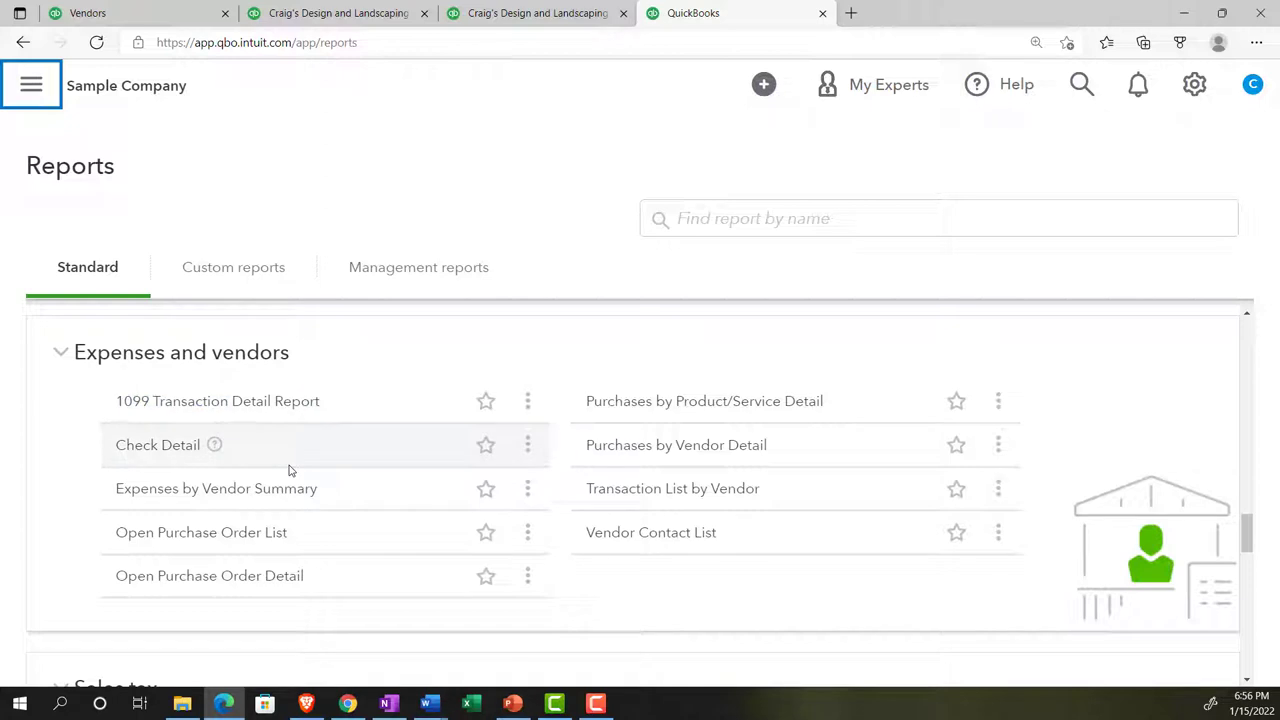
scroll(289, 472, up, 1)
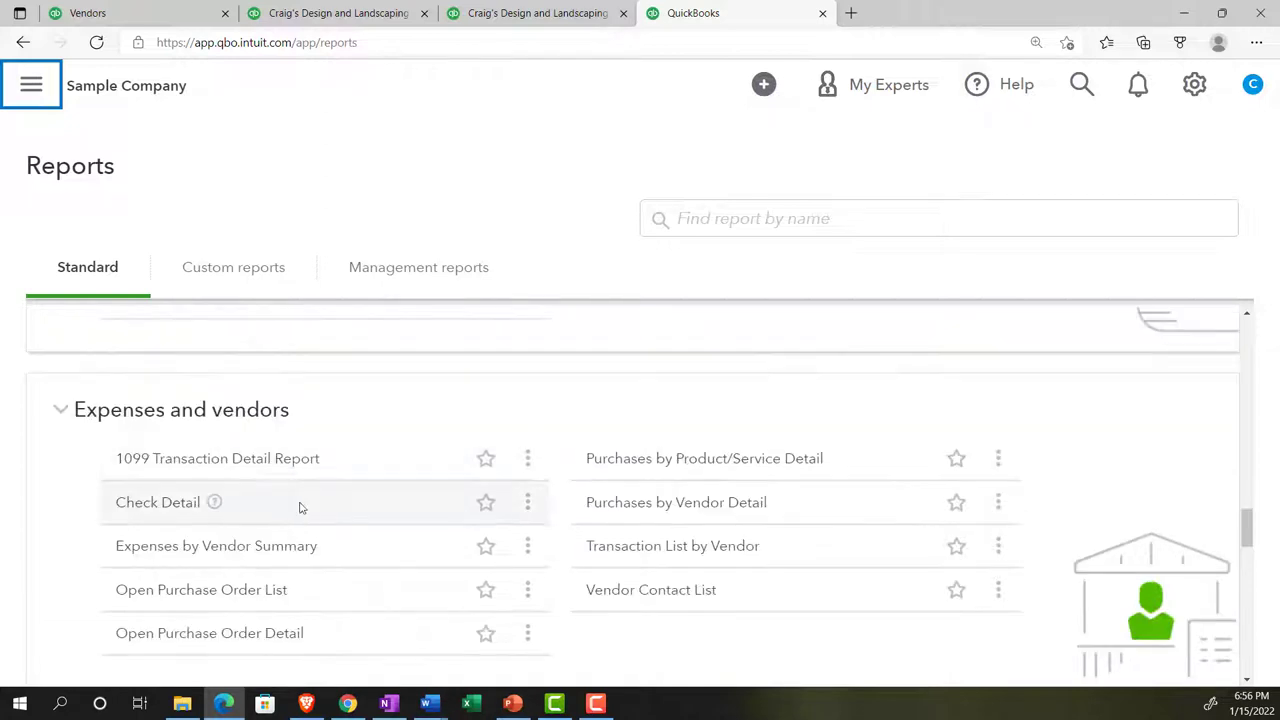
scroll(300, 508, up, 5)
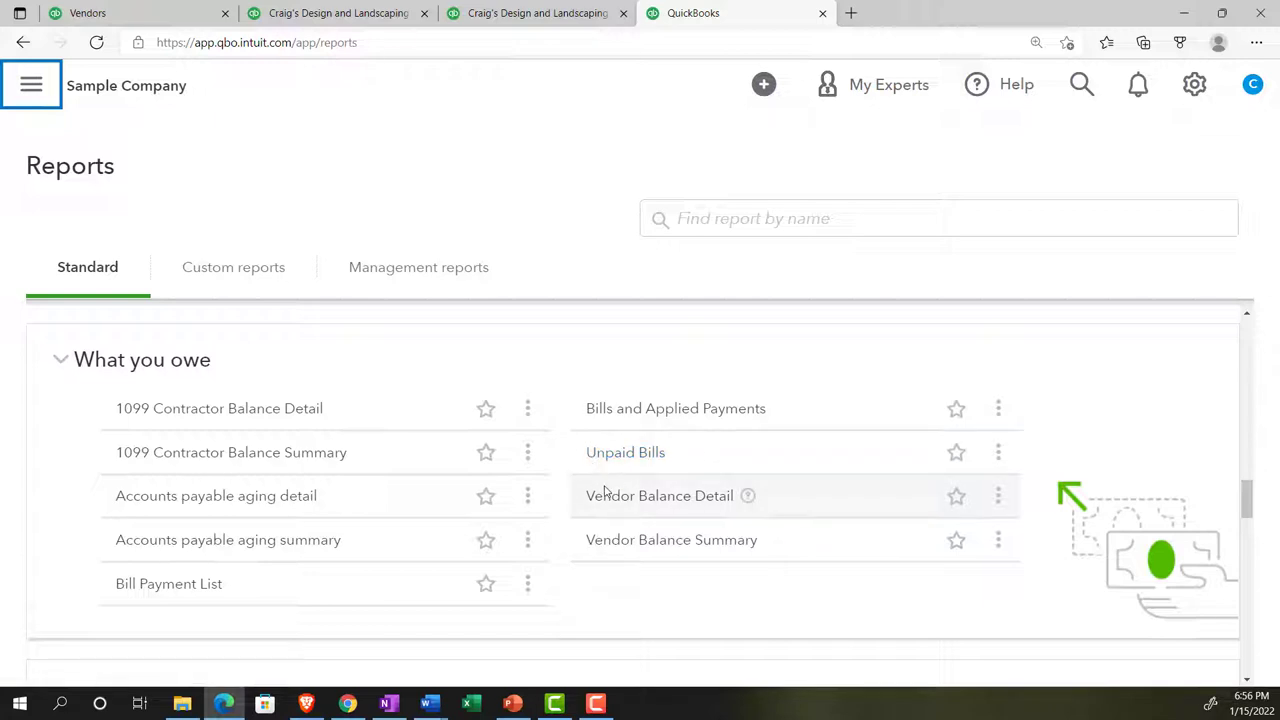
click(613, 541)
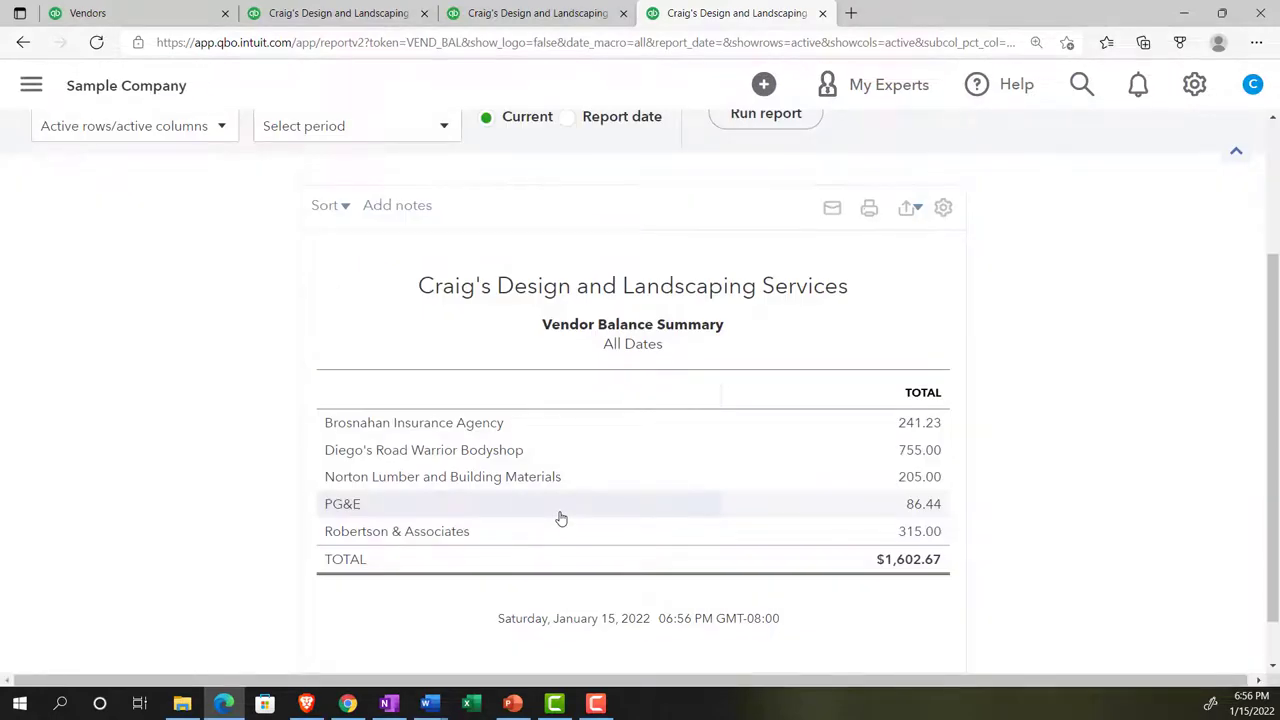
Step: Run the Vendor Balance Summary for a custom date of 12/31/21 and compare its total with Accounts Payable on the Balance Sheet
scroll(561, 518, up, 2)
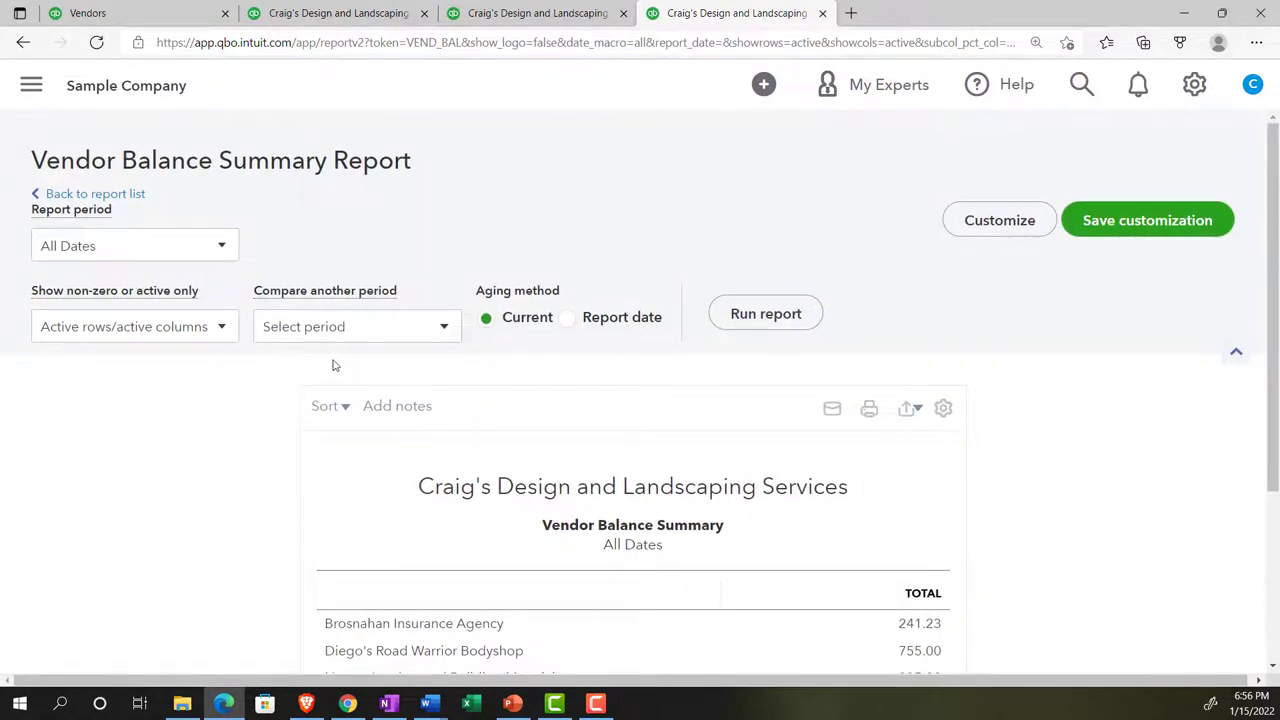
click(214, 246)
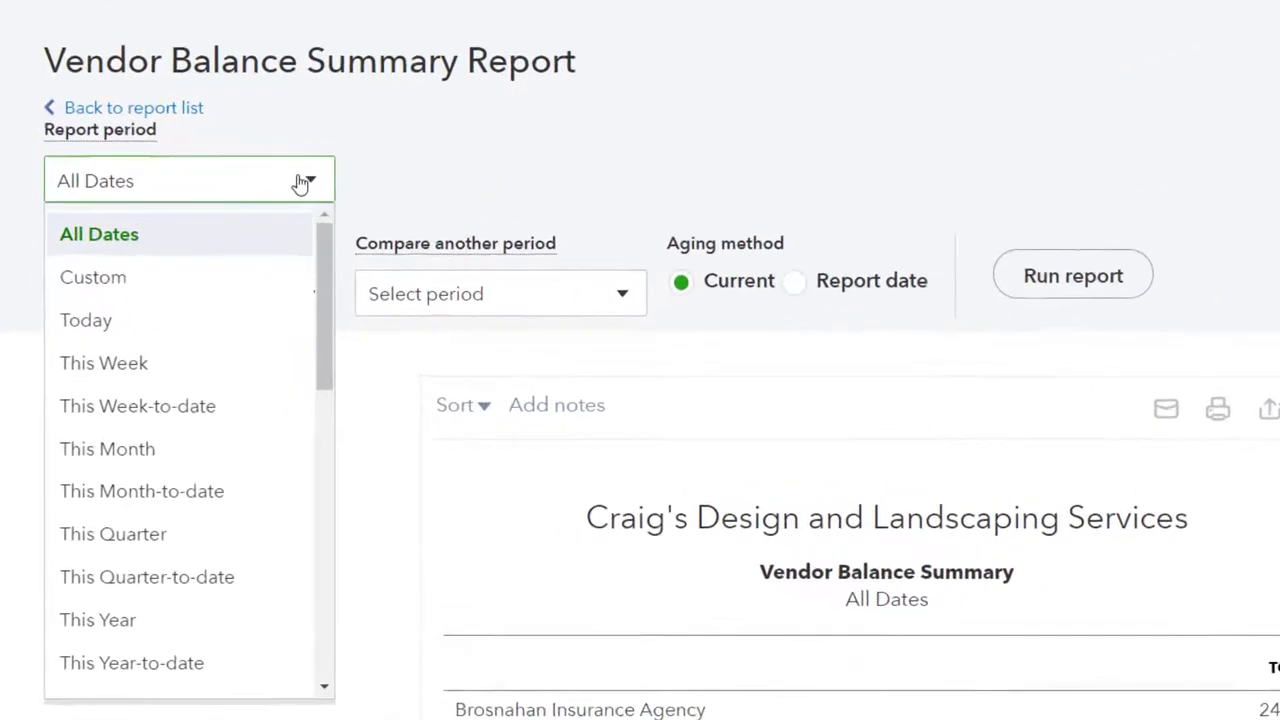
click(190, 277)
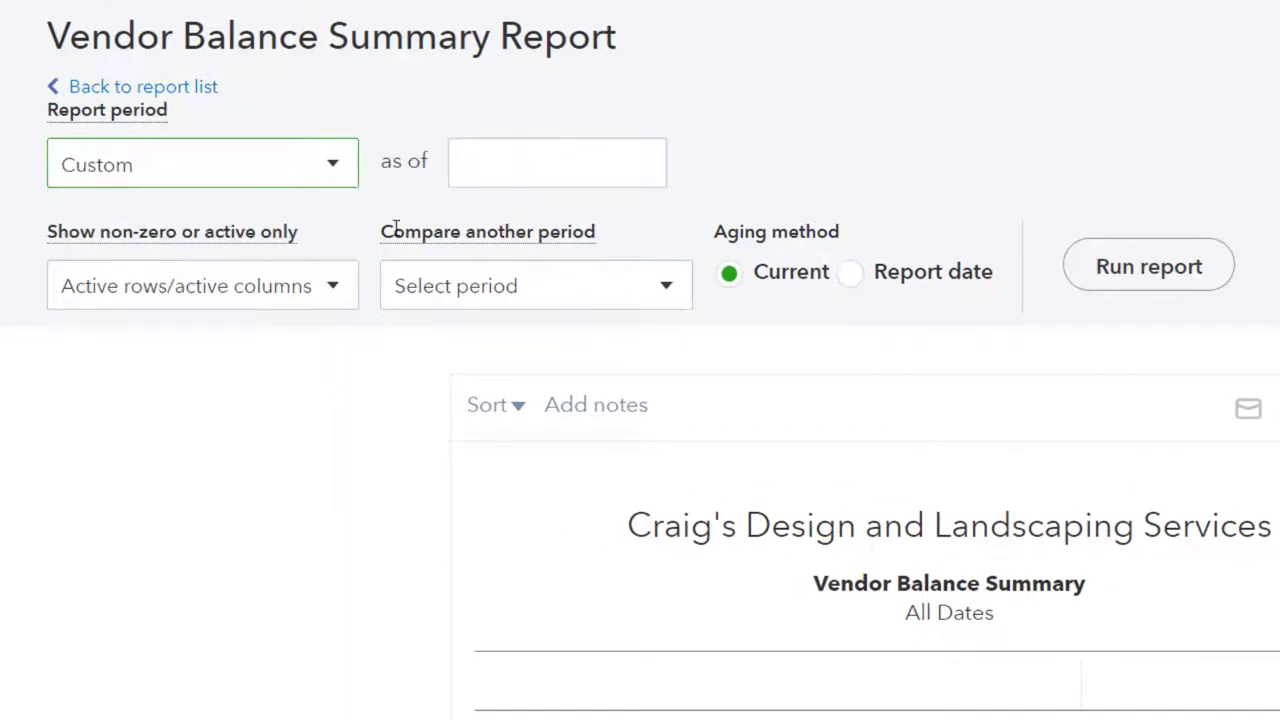
click(517, 160)
text(123121)
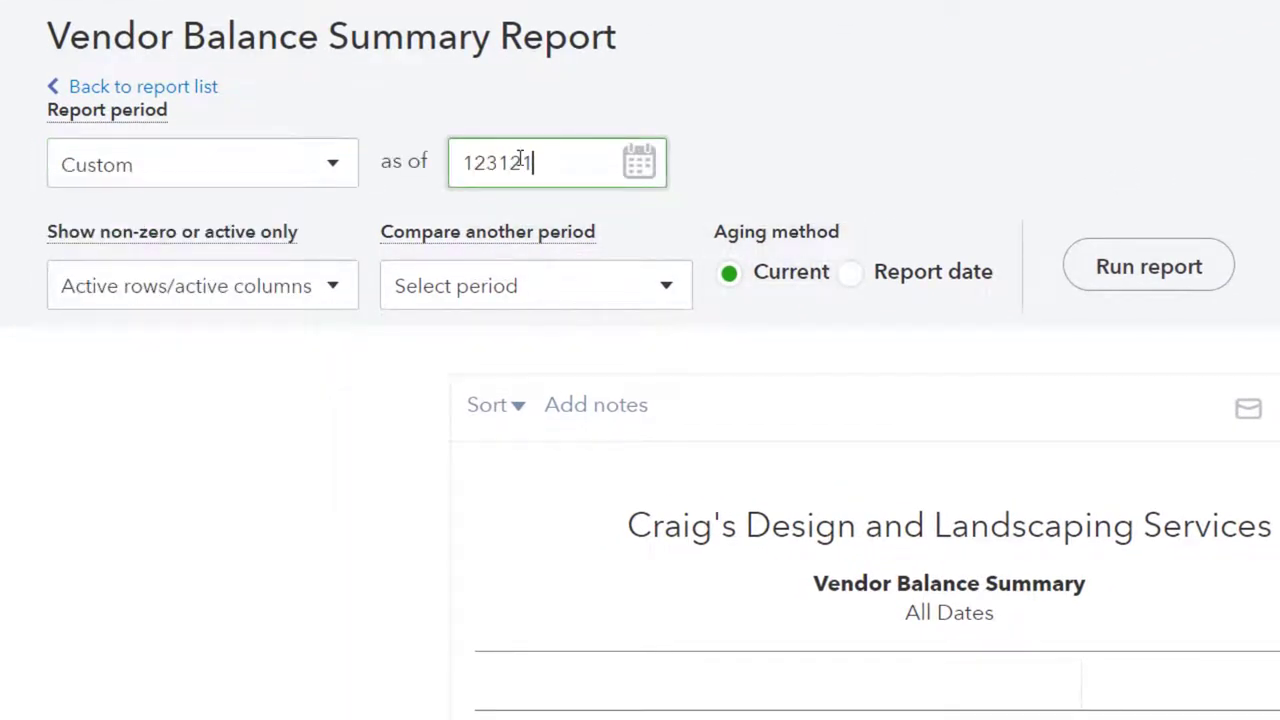
key(Tab)
click(1096, 266)
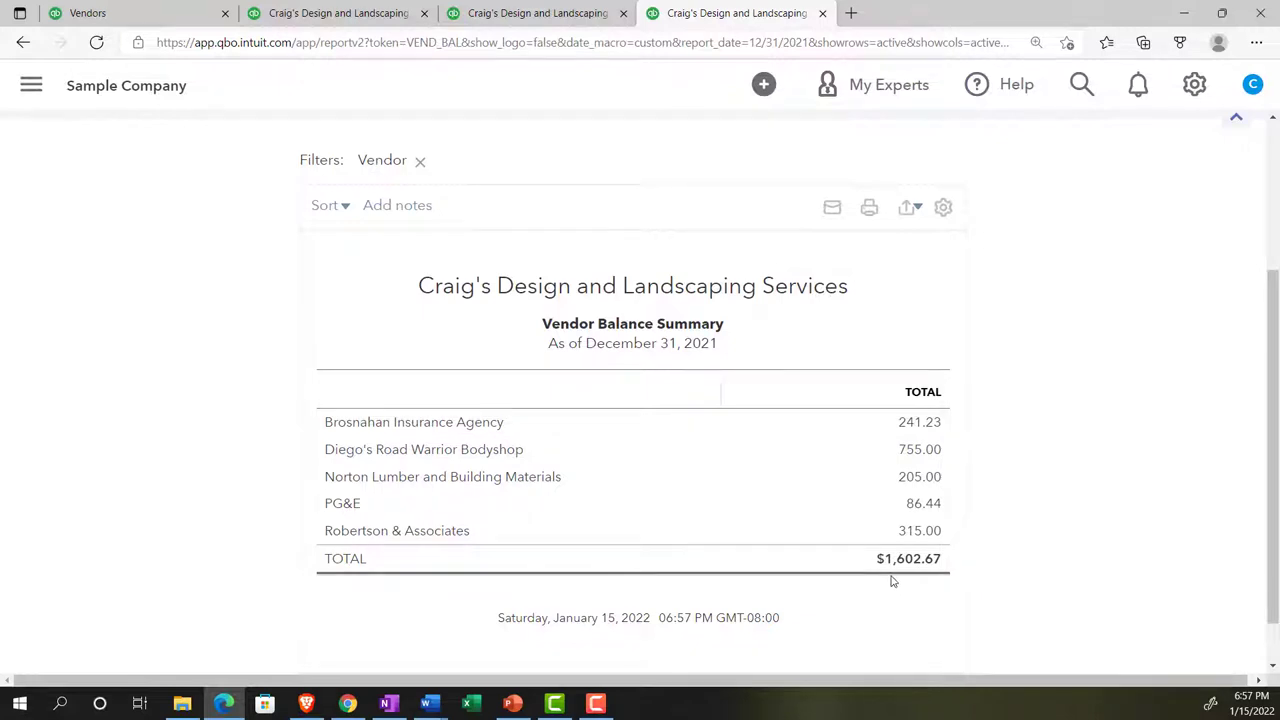
click(366, 20)
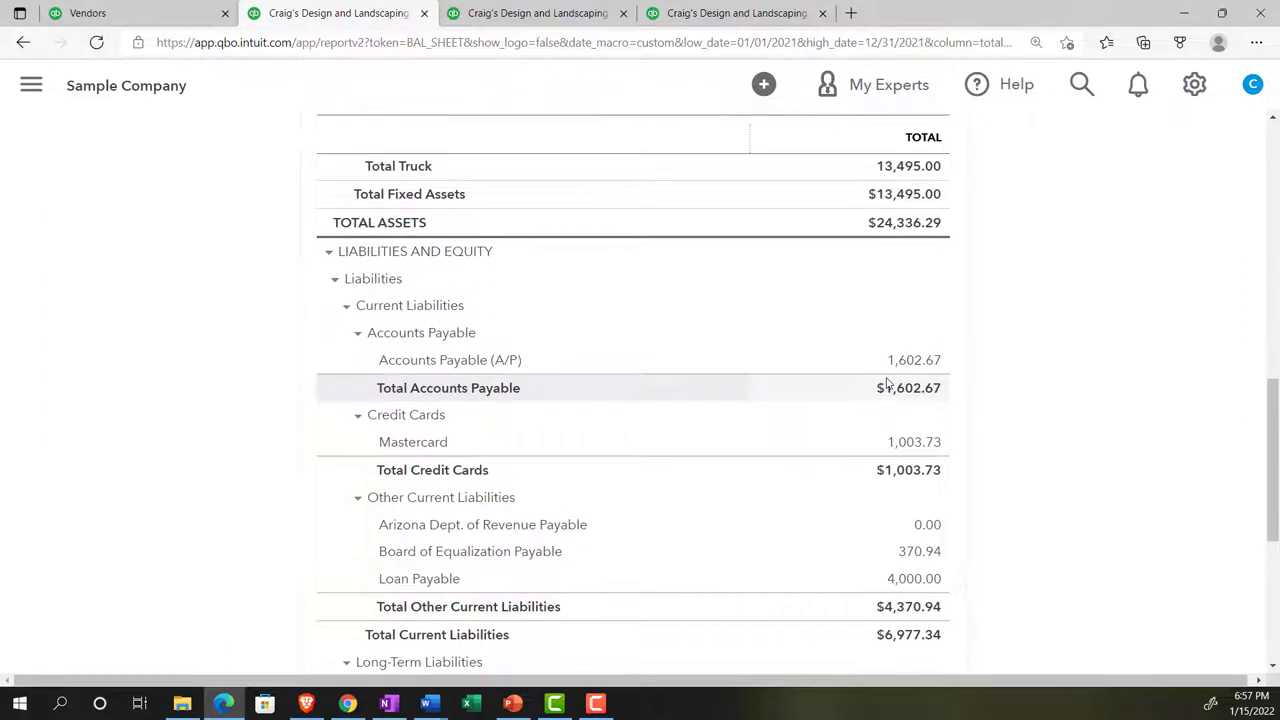
click(730, 14)
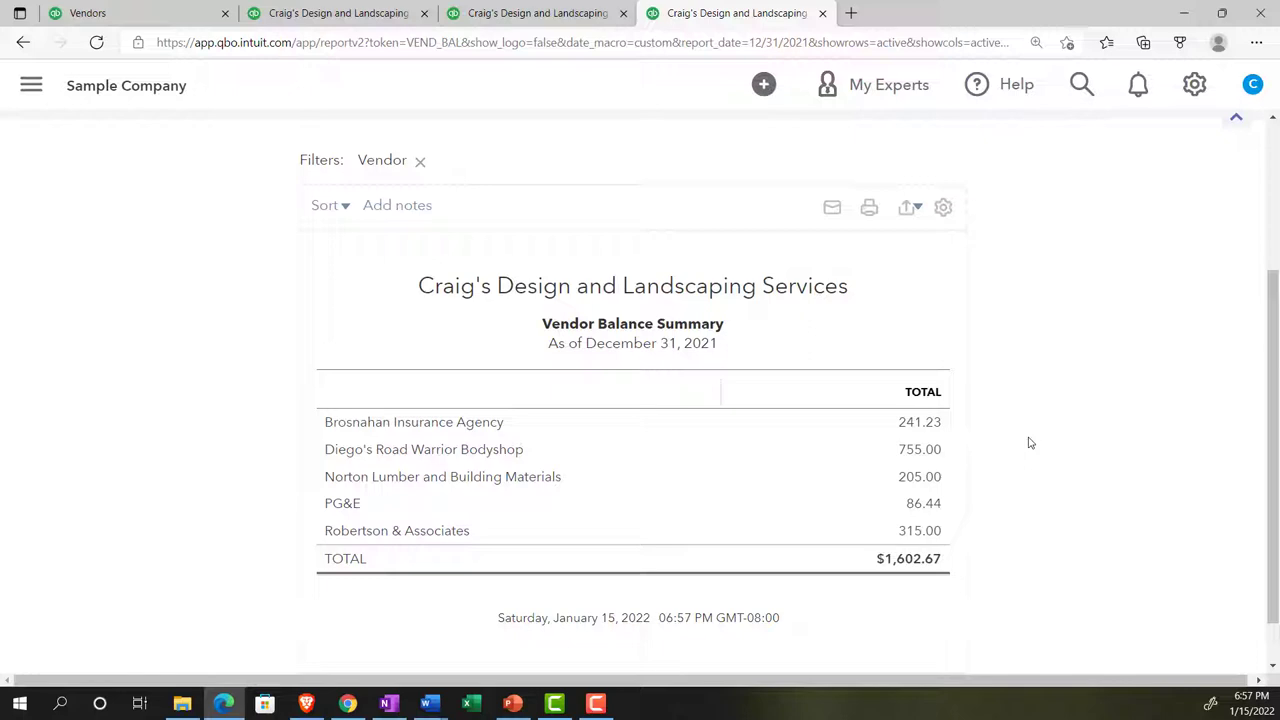
Step: Return to the reports list and open the Vendor Balance Detail report from the What you owe section
click(31, 85)
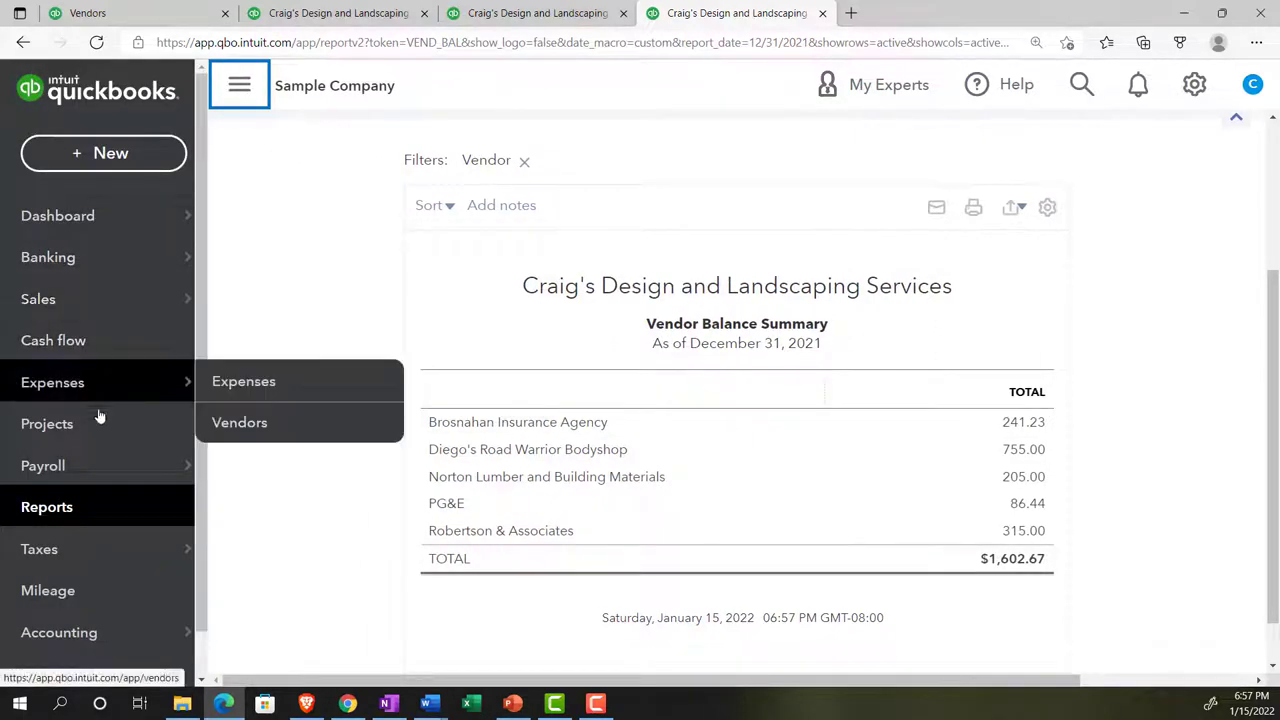
click(71, 510)
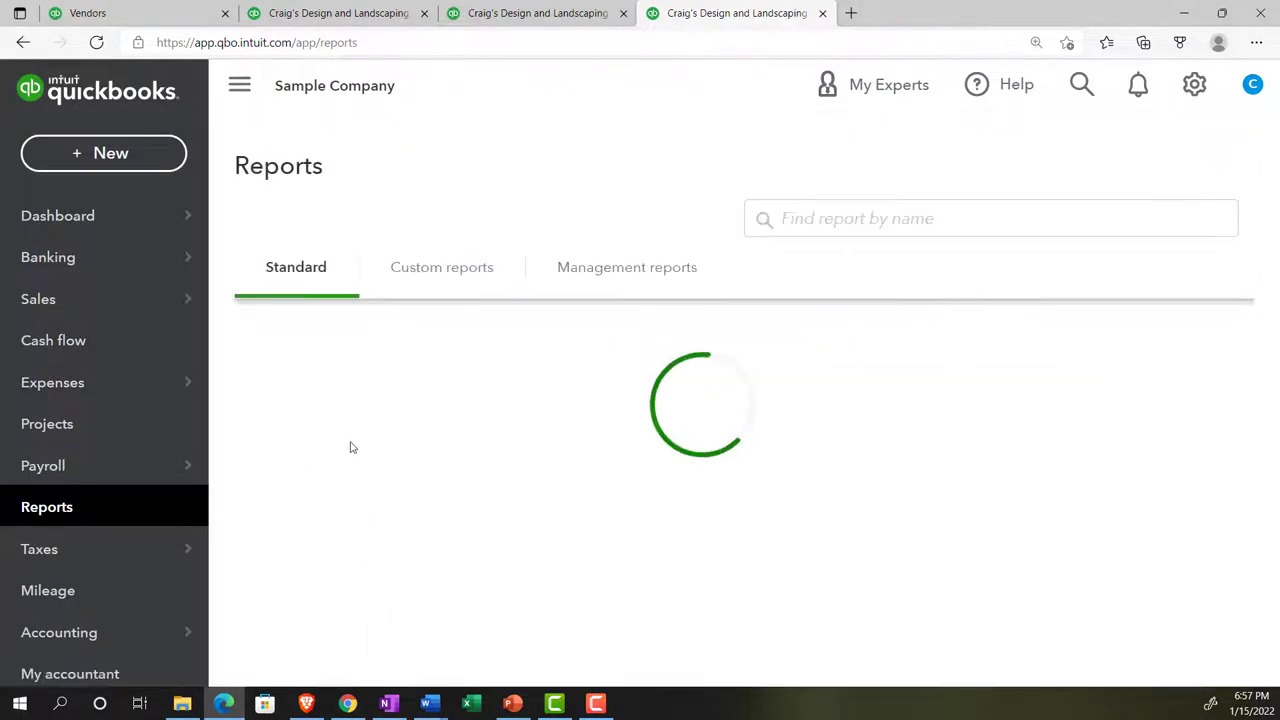
click(239, 85)
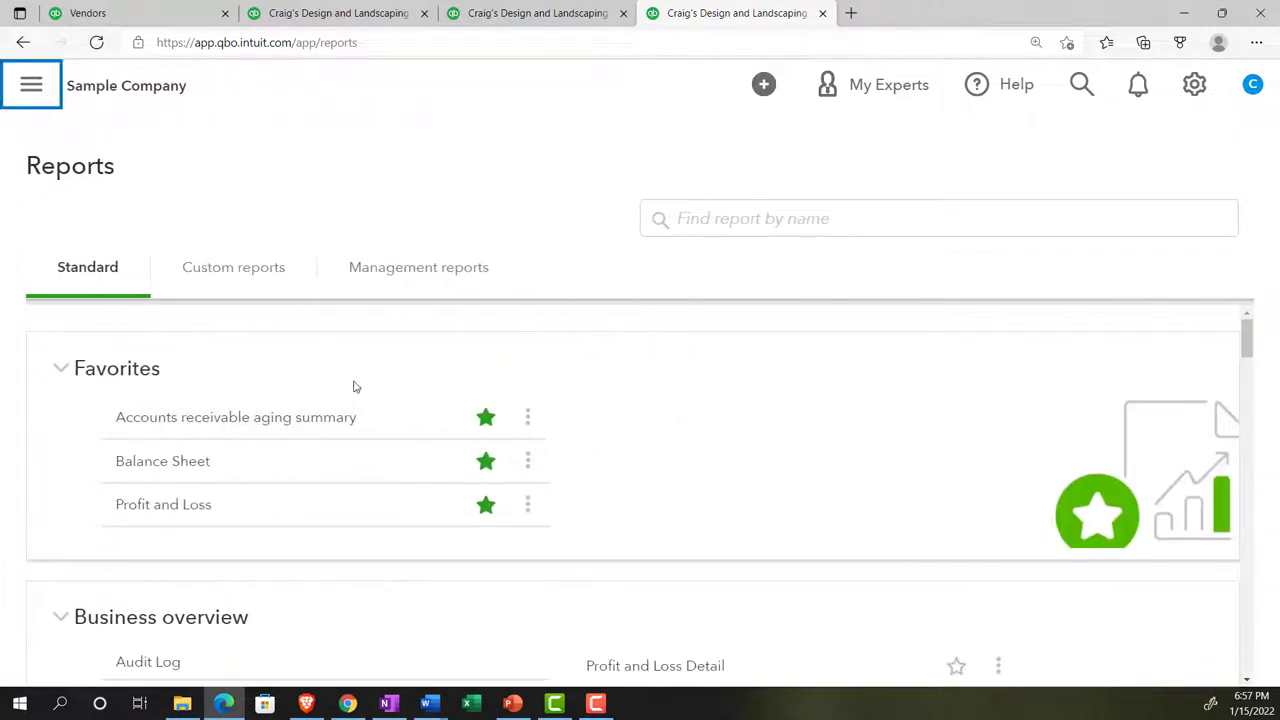
scroll(371, 430, down, 5)
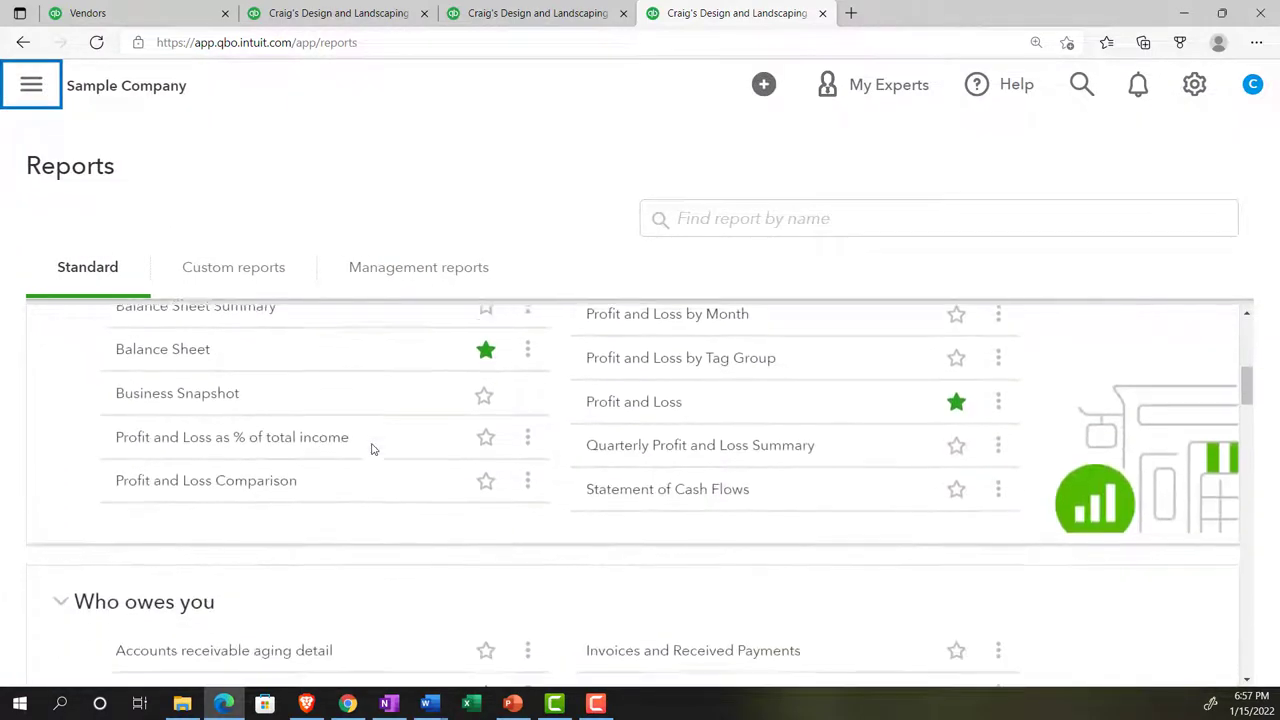
scroll(371, 449, down, 5)
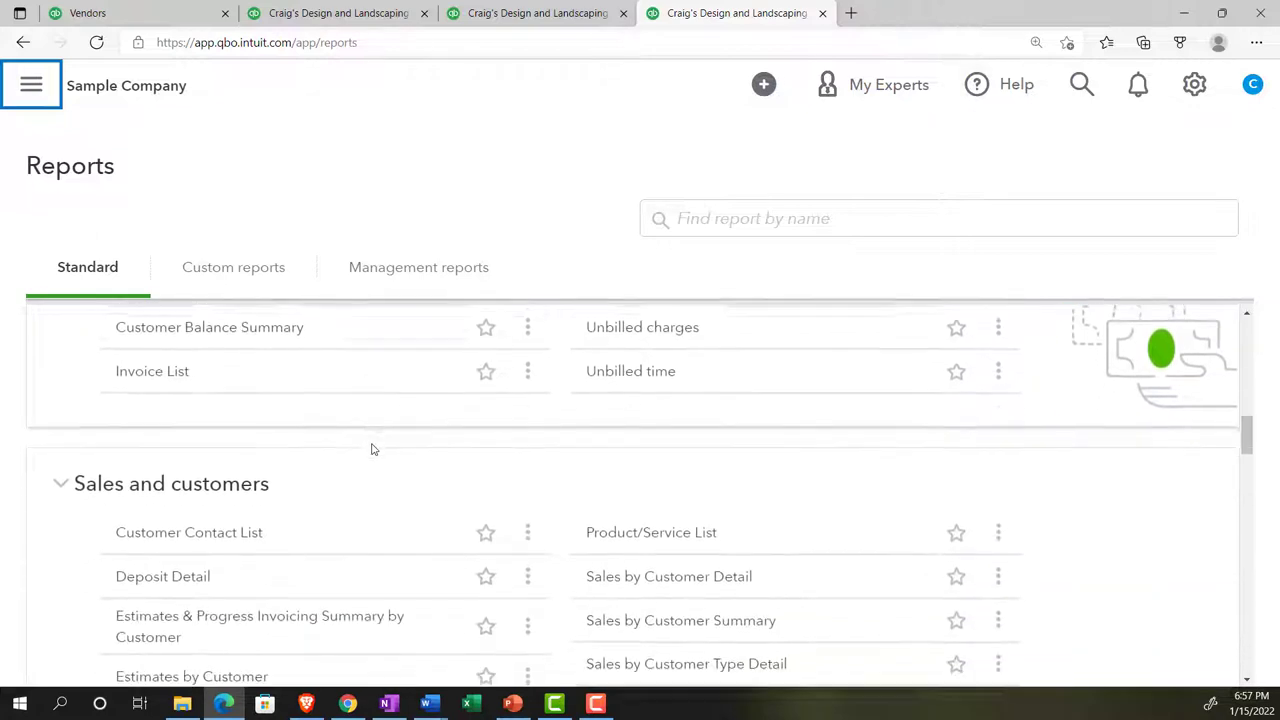
scroll(371, 449, down, 5)
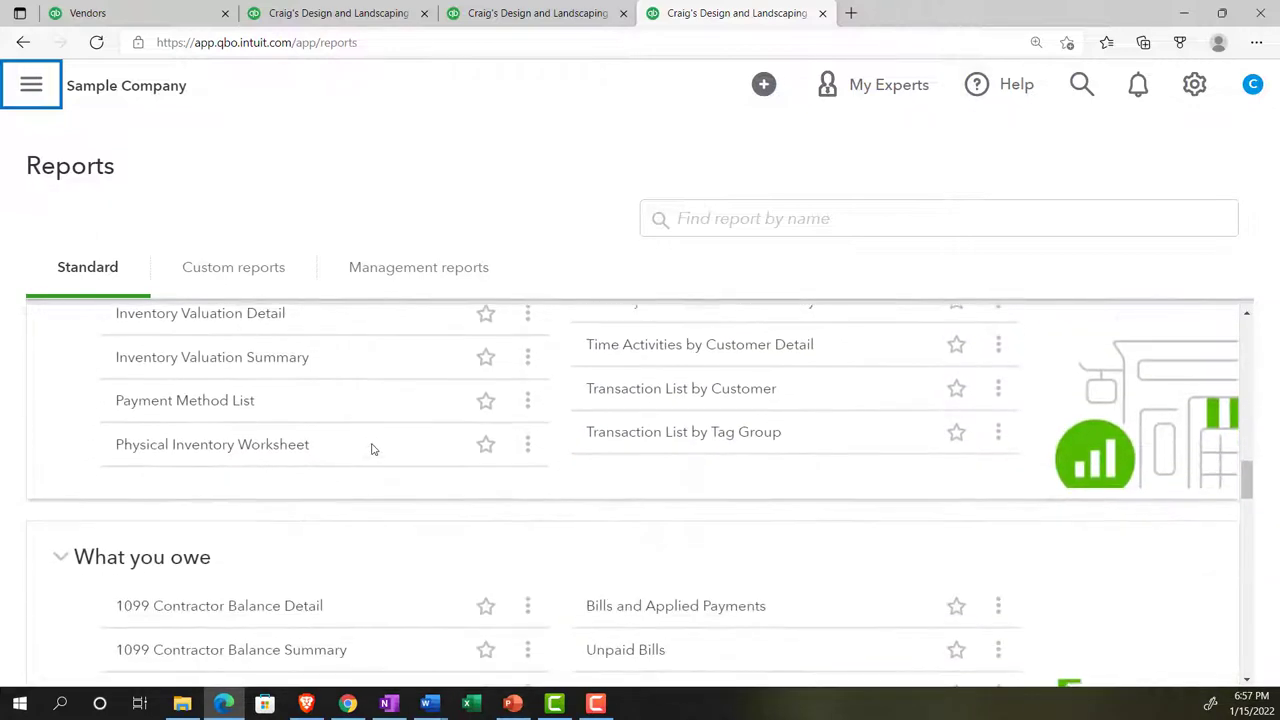
scroll(371, 449, down, 1)
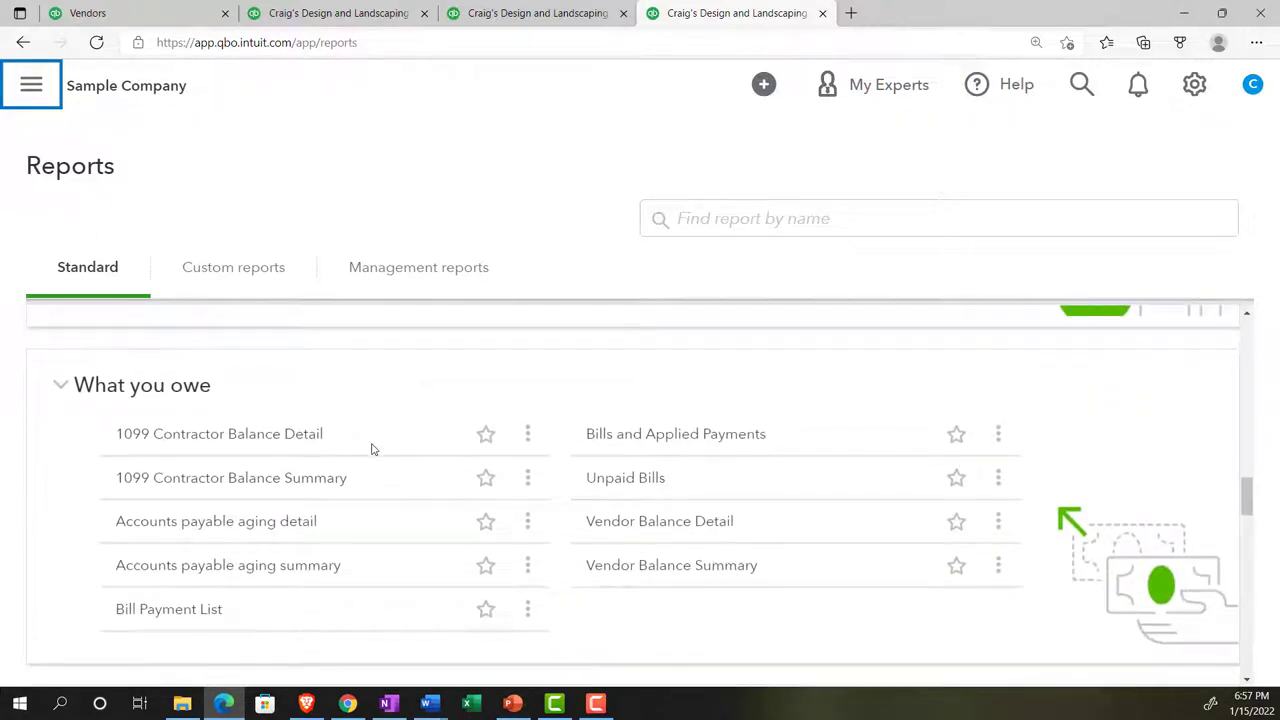
click(602, 522)
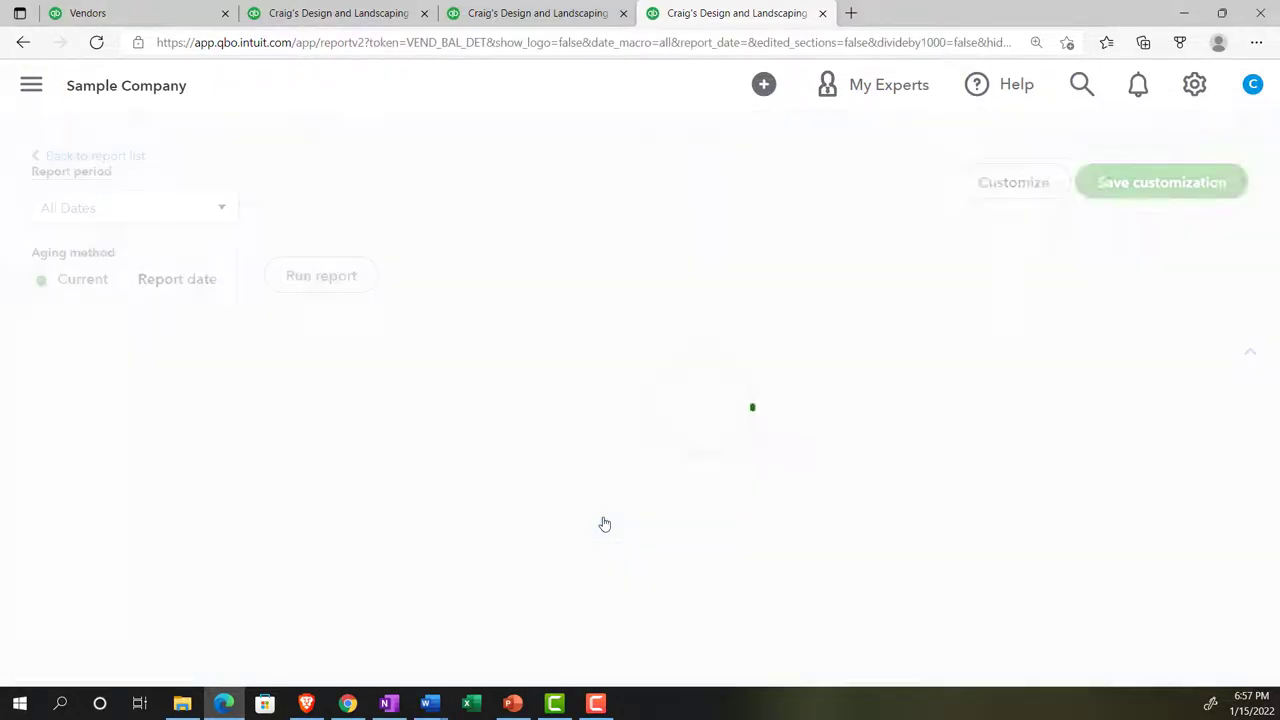
scroll(596, 518, up, 3)
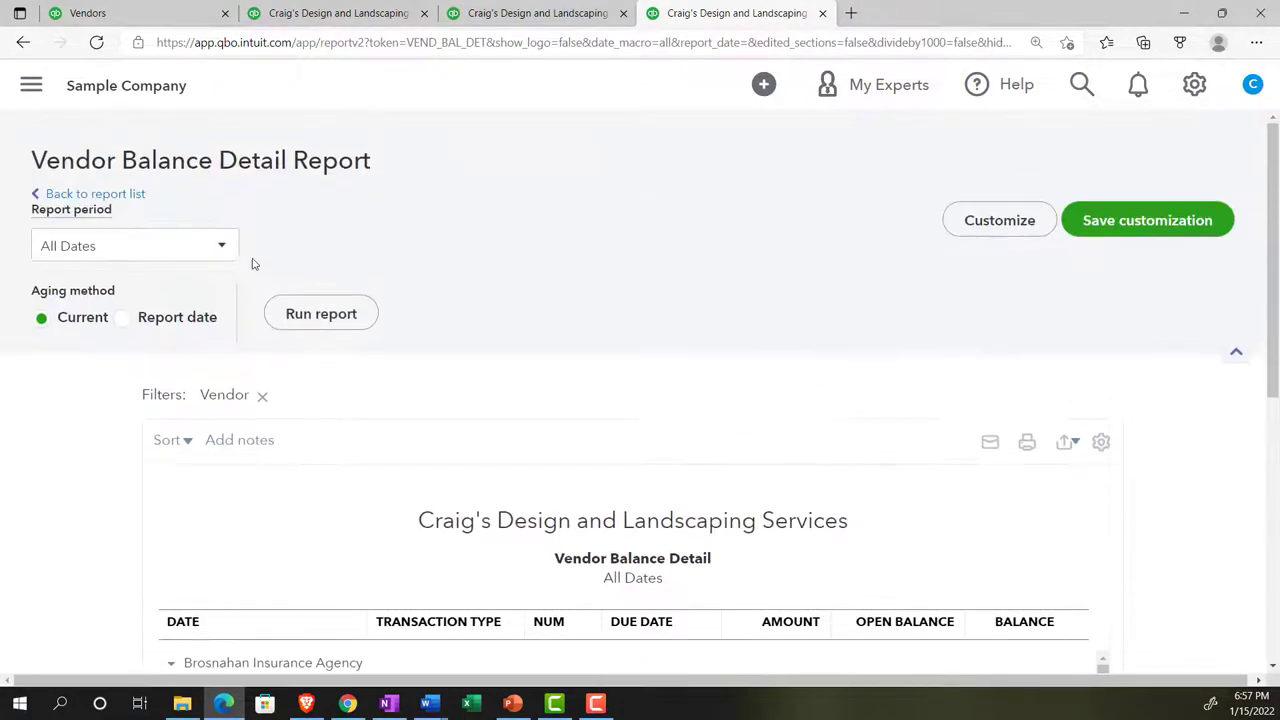
Step: Run the Vendor Balance Detail report for a custom date of 12/31/2021 and review the open bills by vendor
click(222, 247)
click(129, 311)
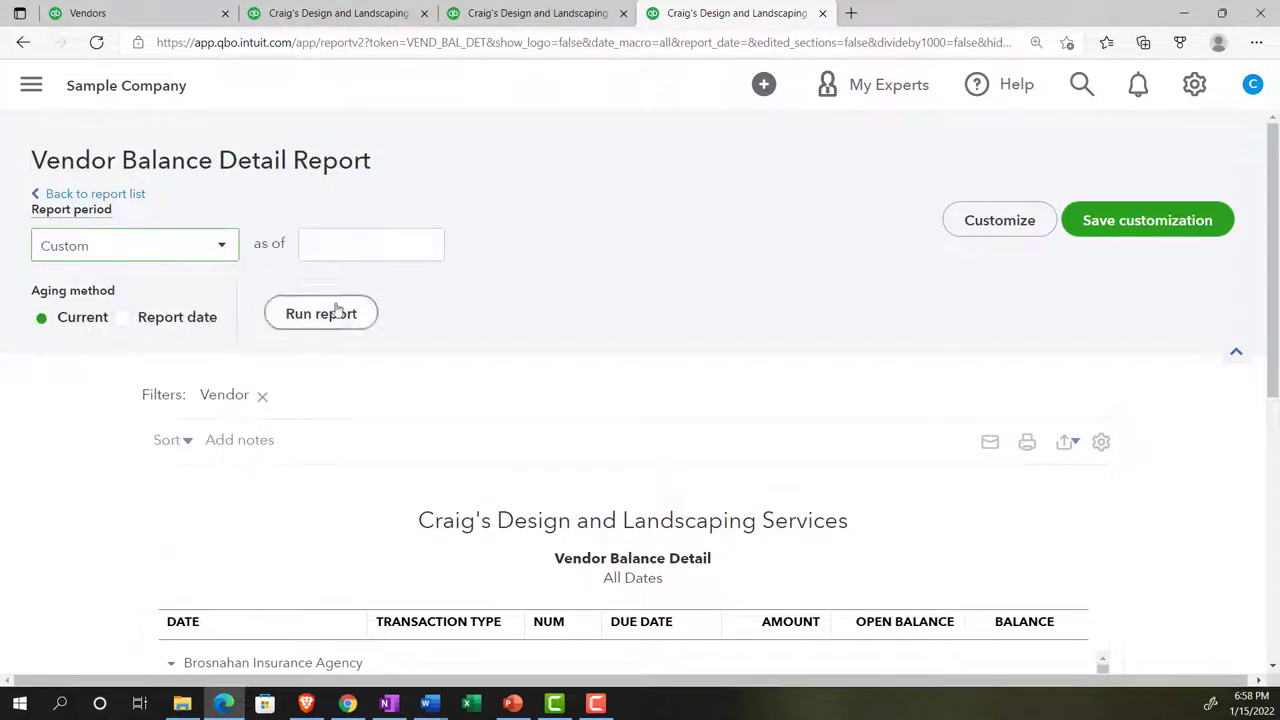
click(337, 312)
text(12/31/2021)
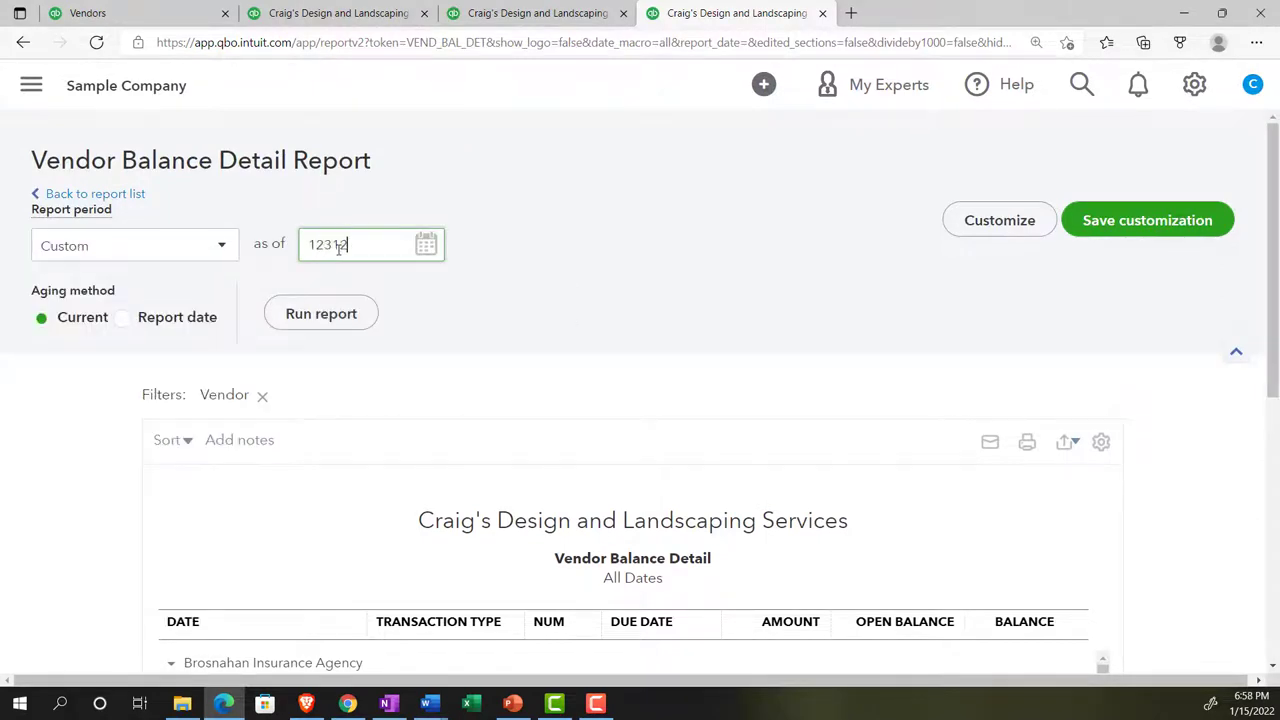
click(345, 316)
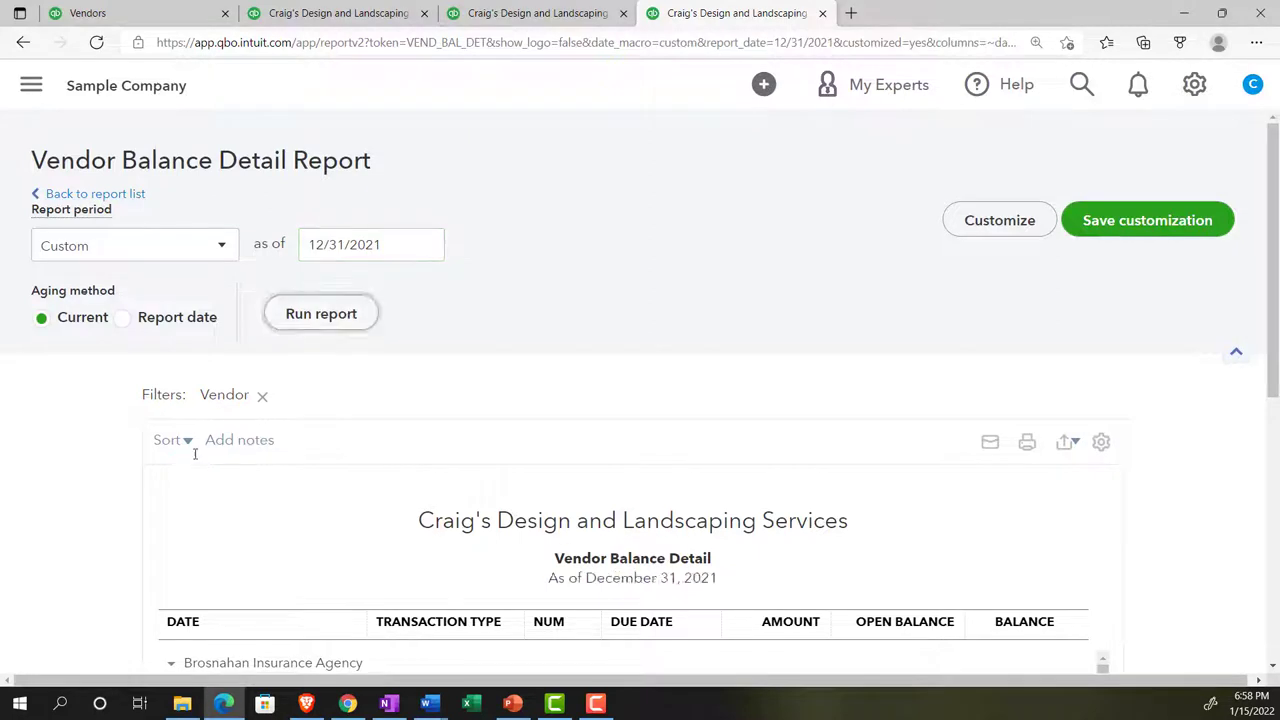
scroll(191, 449, down, 3)
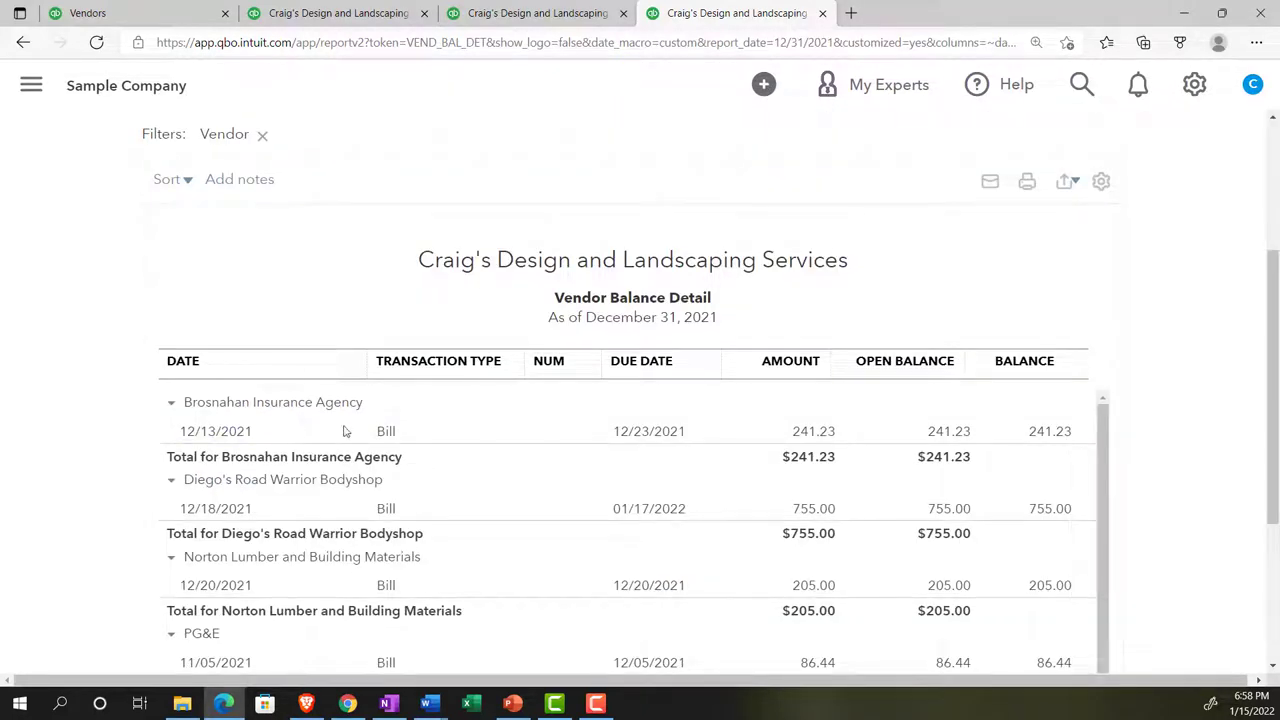
scroll(363, 430, down, 2)
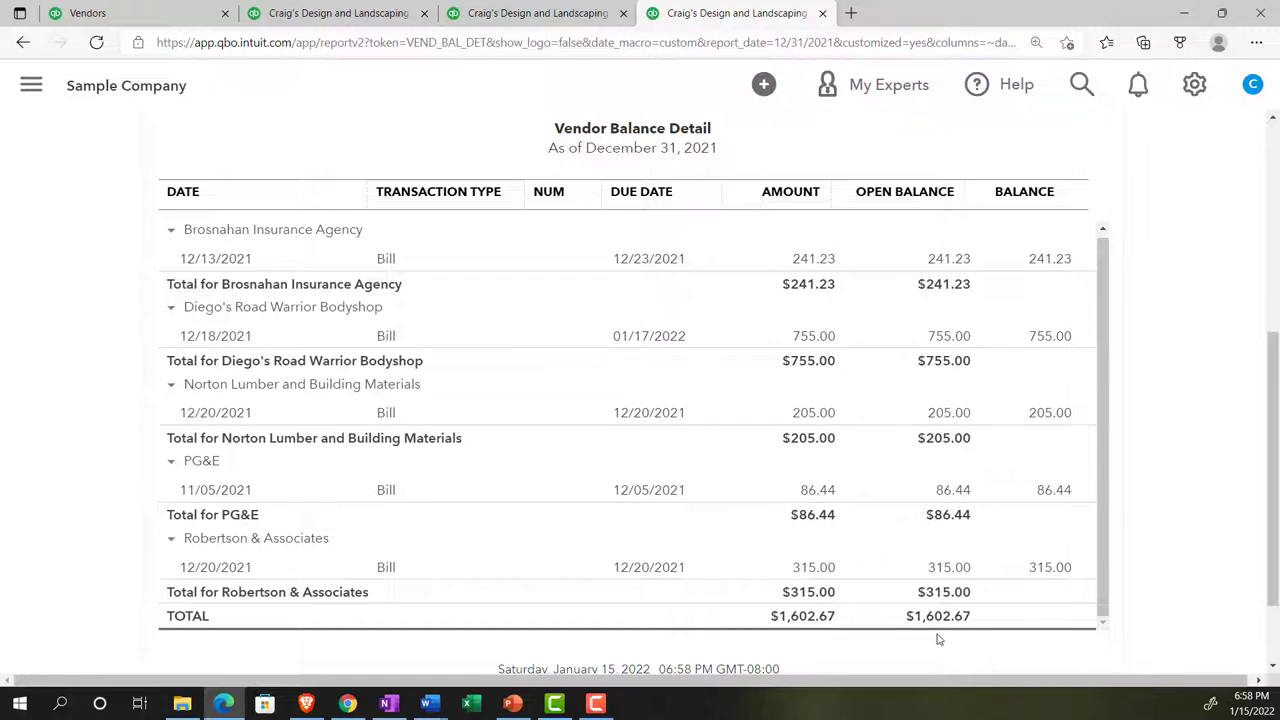
Step: Customize the Vendor Balance Detail report's A/P Paid filter to All, rerun it and review each vendor's bills and bill payments
scroll(937, 637, up, 5)
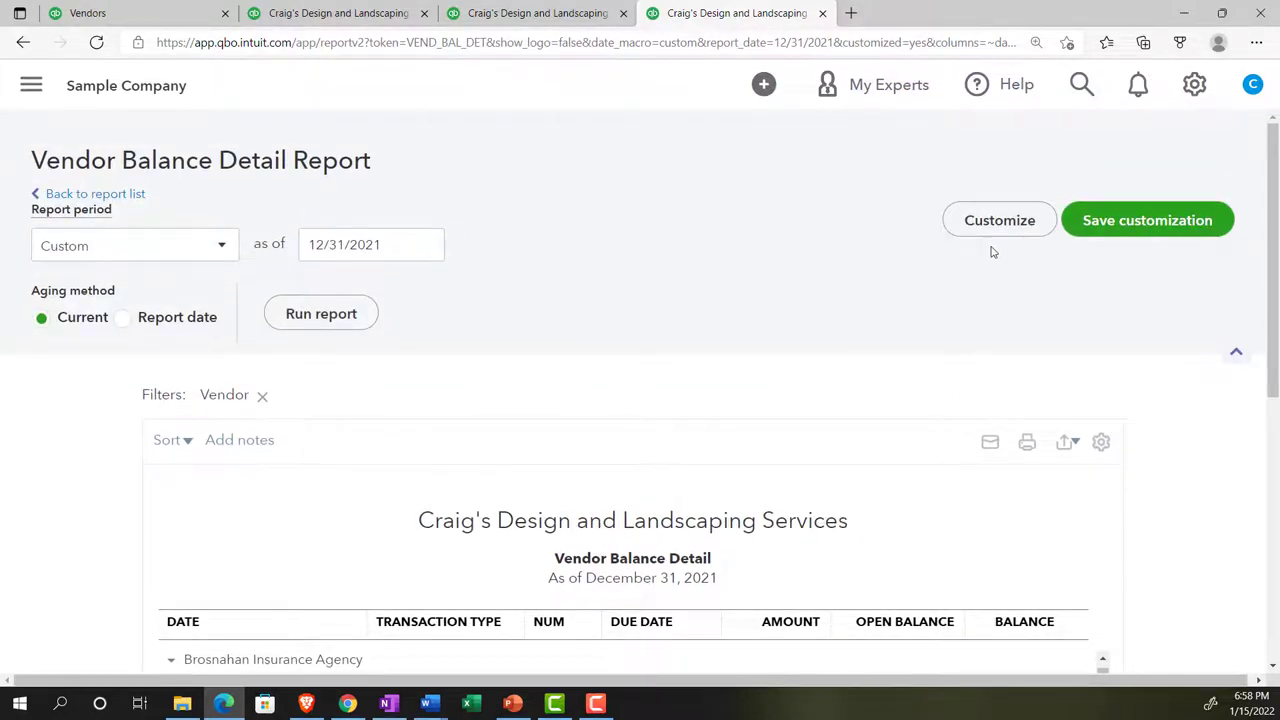
click(993, 226)
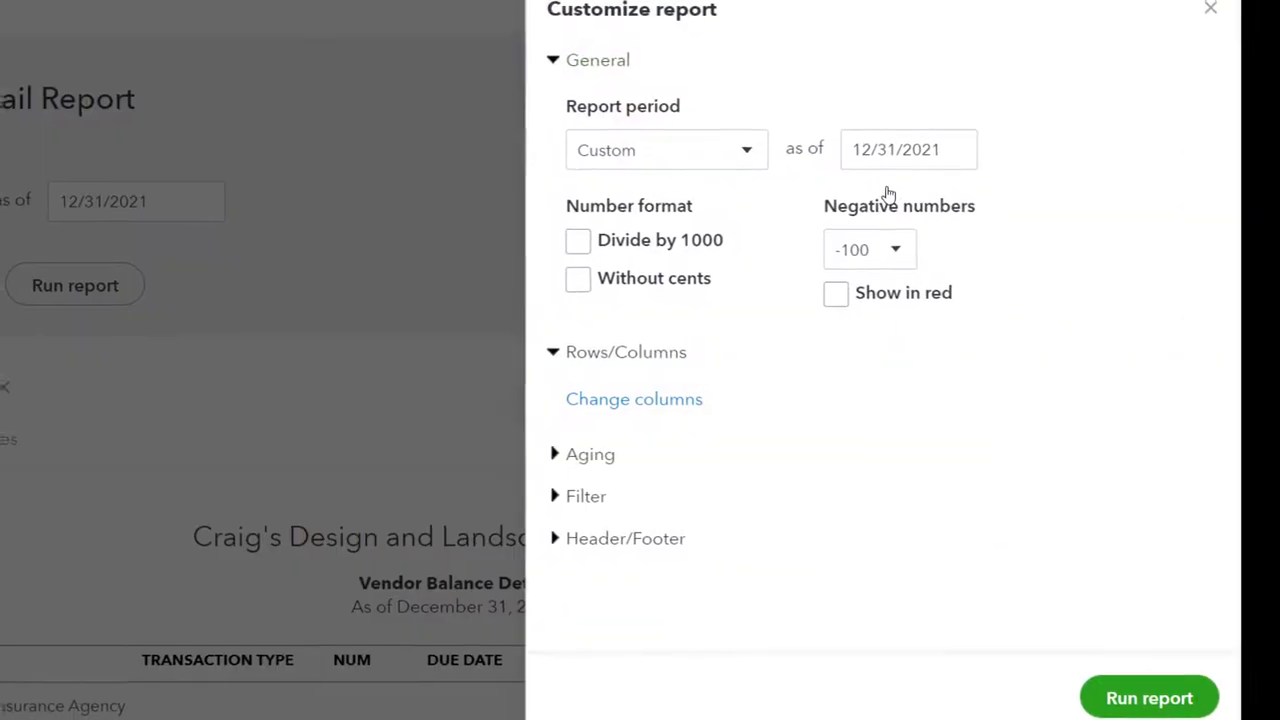
click(553, 498)
scroll(589, 438, down, 3)
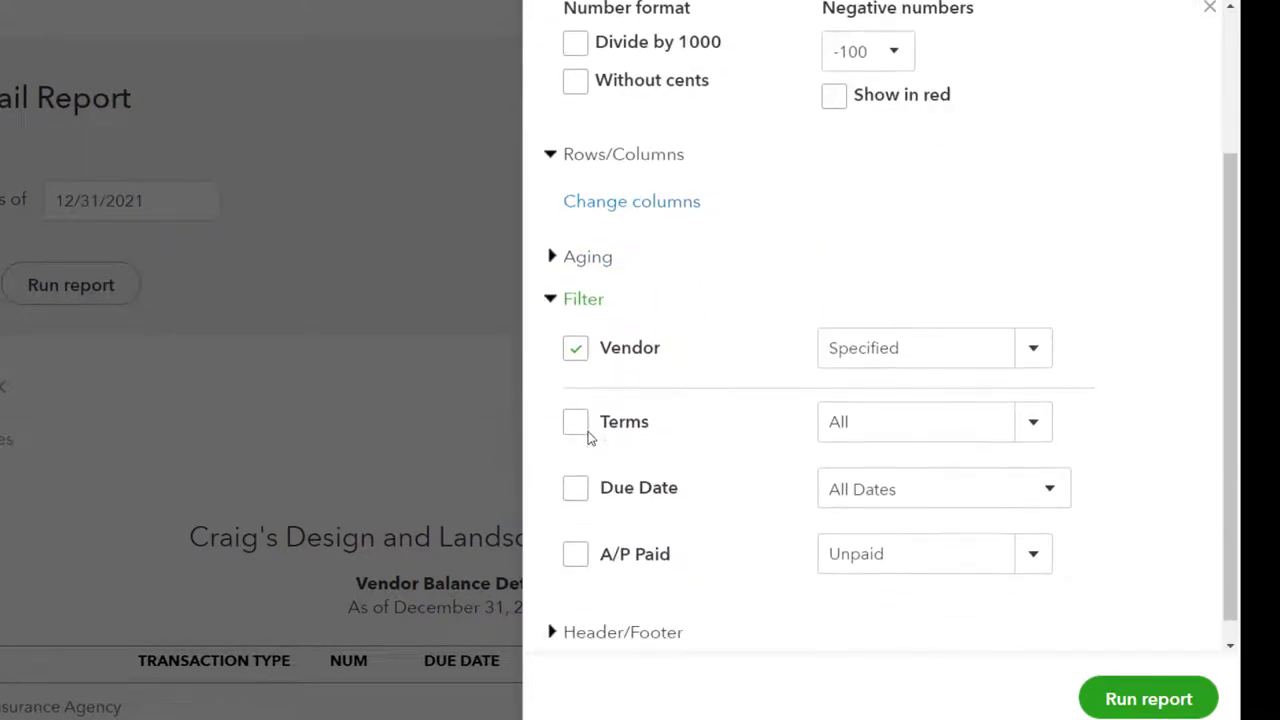
click(1036, 540)
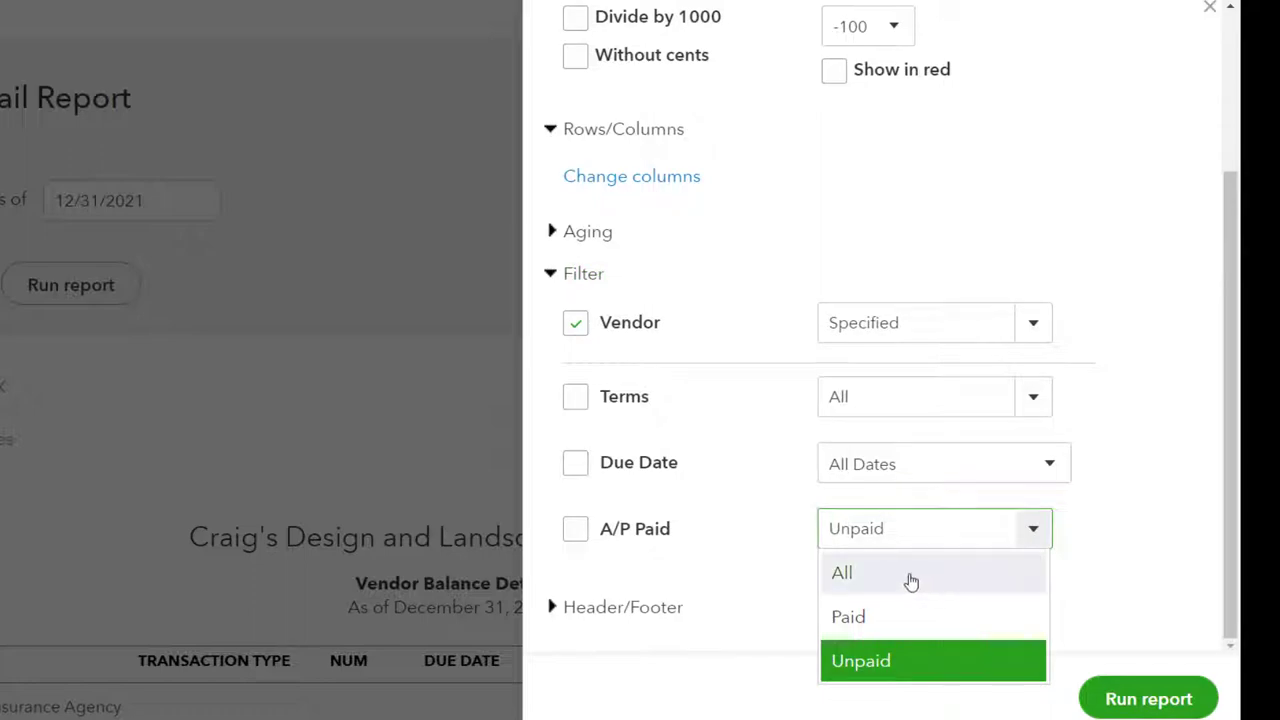
click(909, 581)
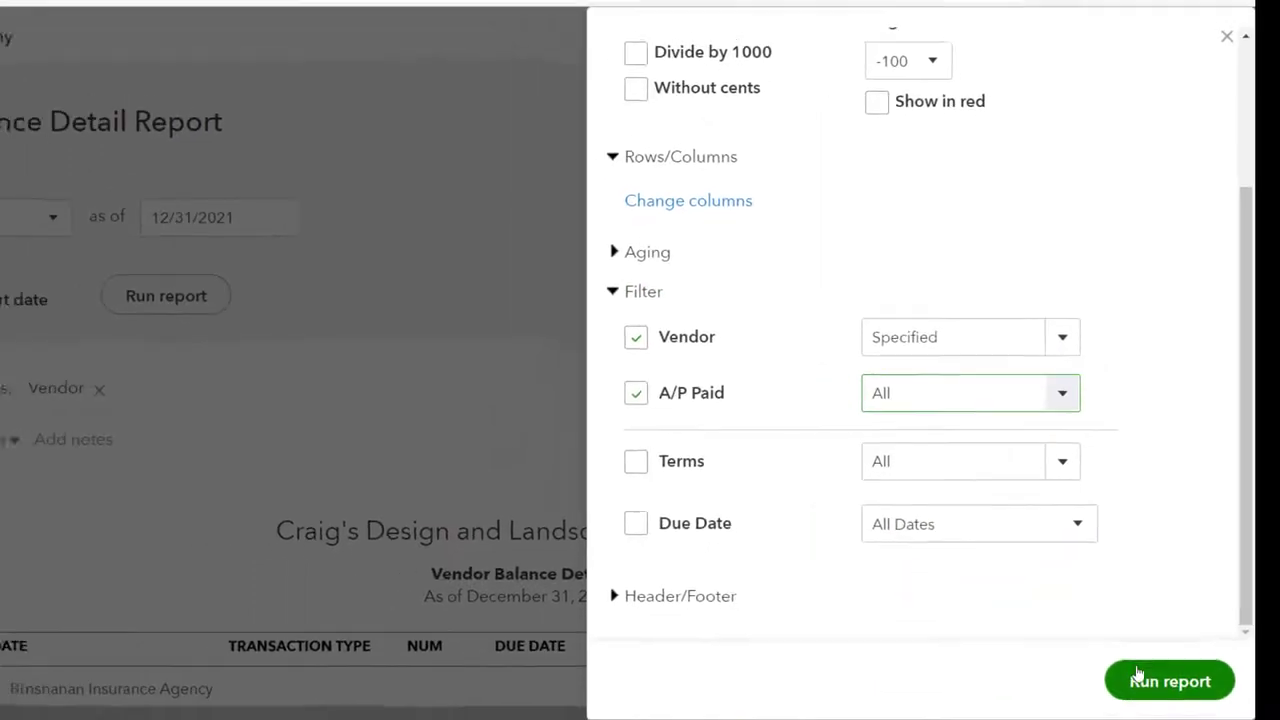
click(1140, 698)
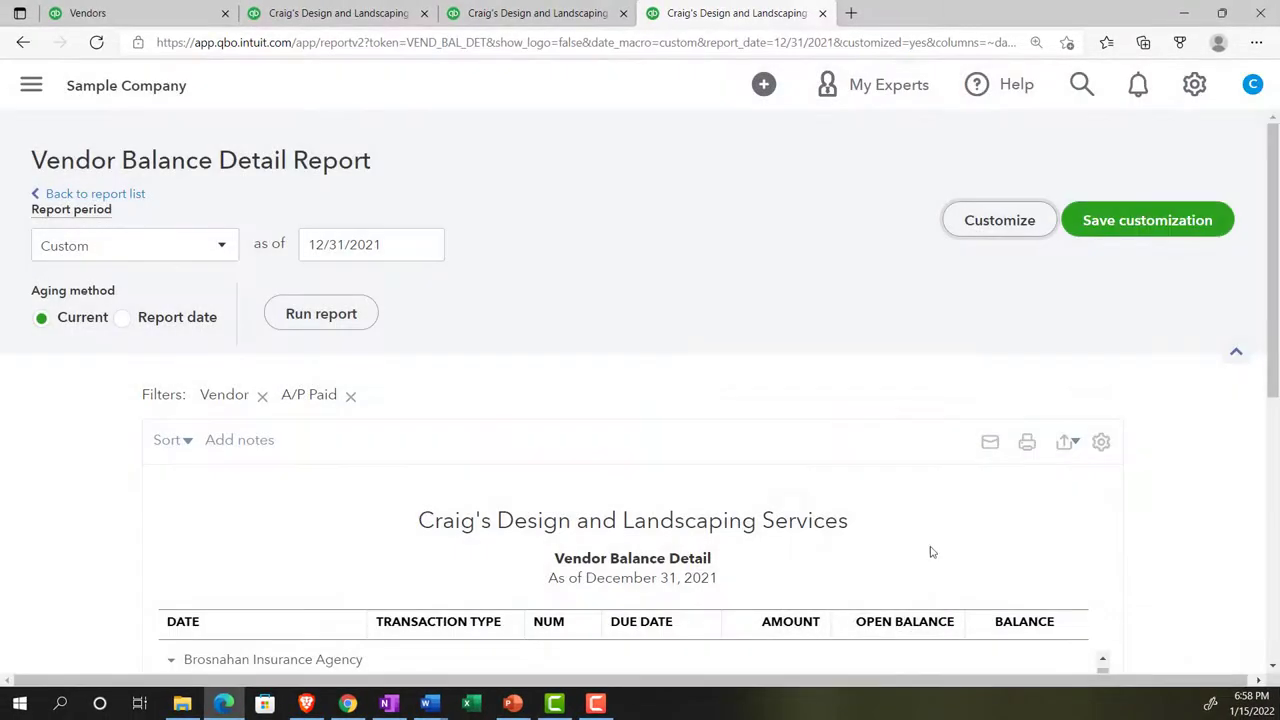
scroll(930, 552, down, 3)
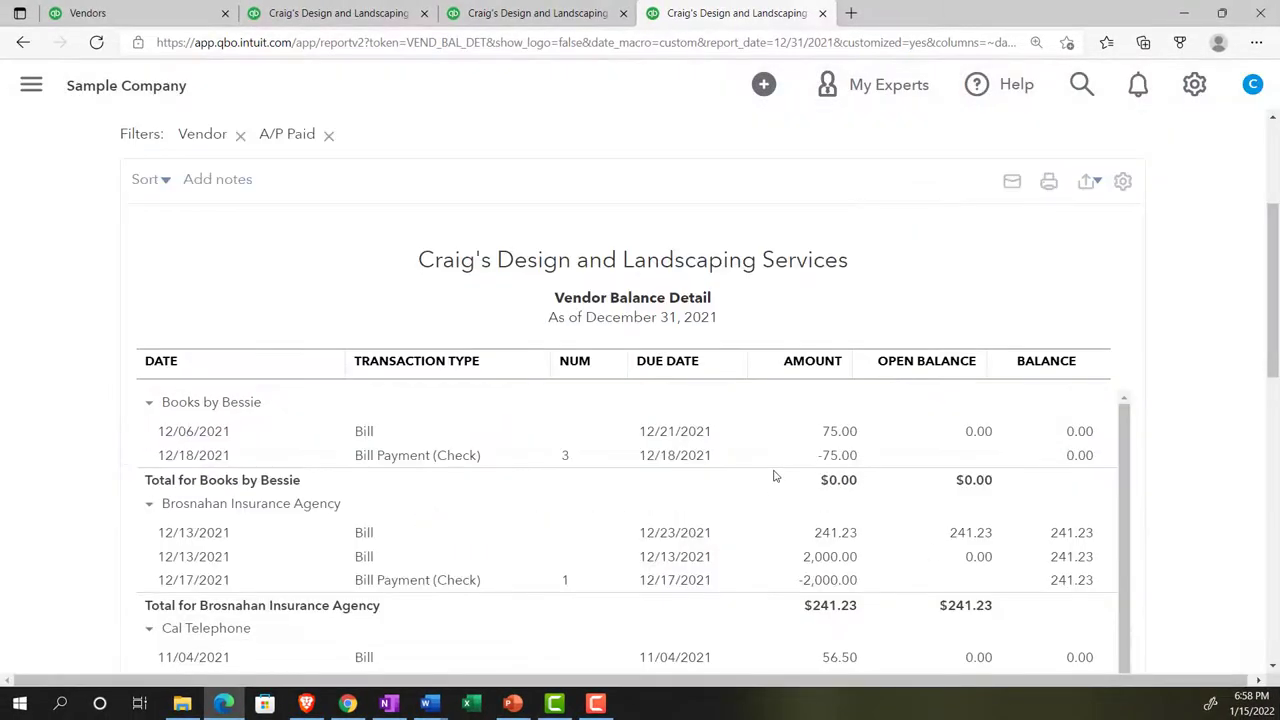
scroll(377, 443, down, 5)
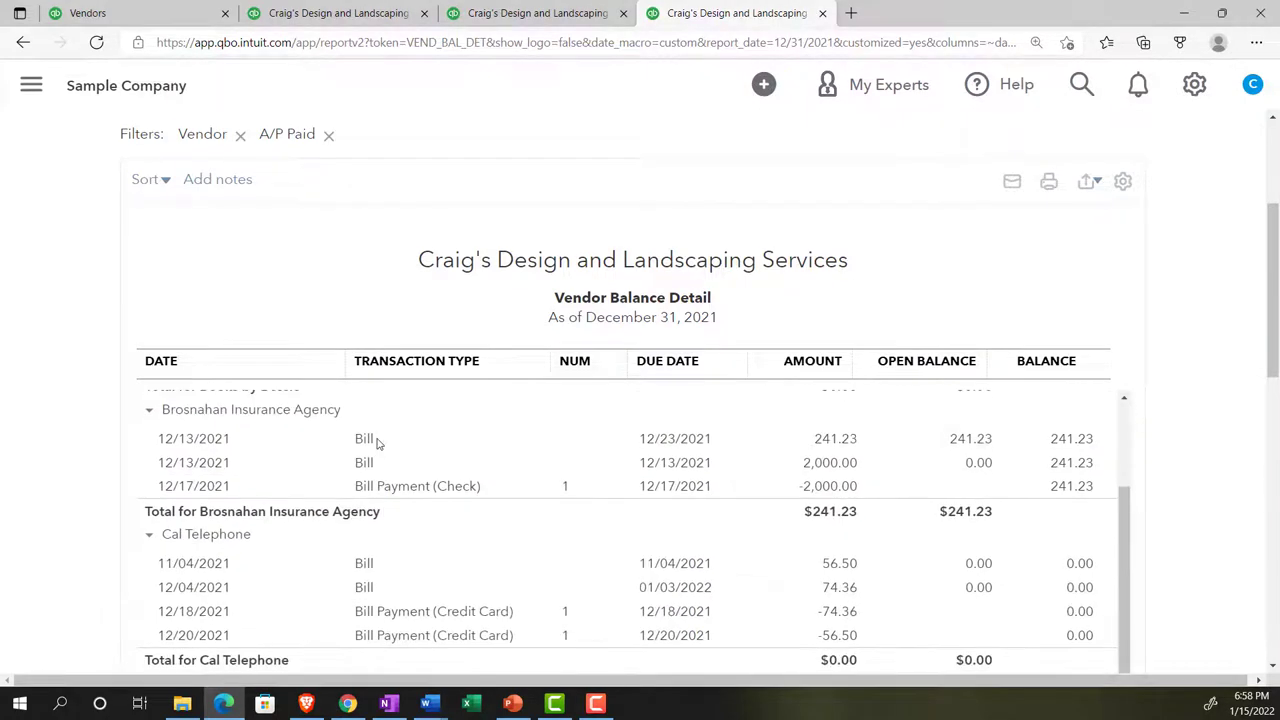
scroll(631, 527, down, 5)
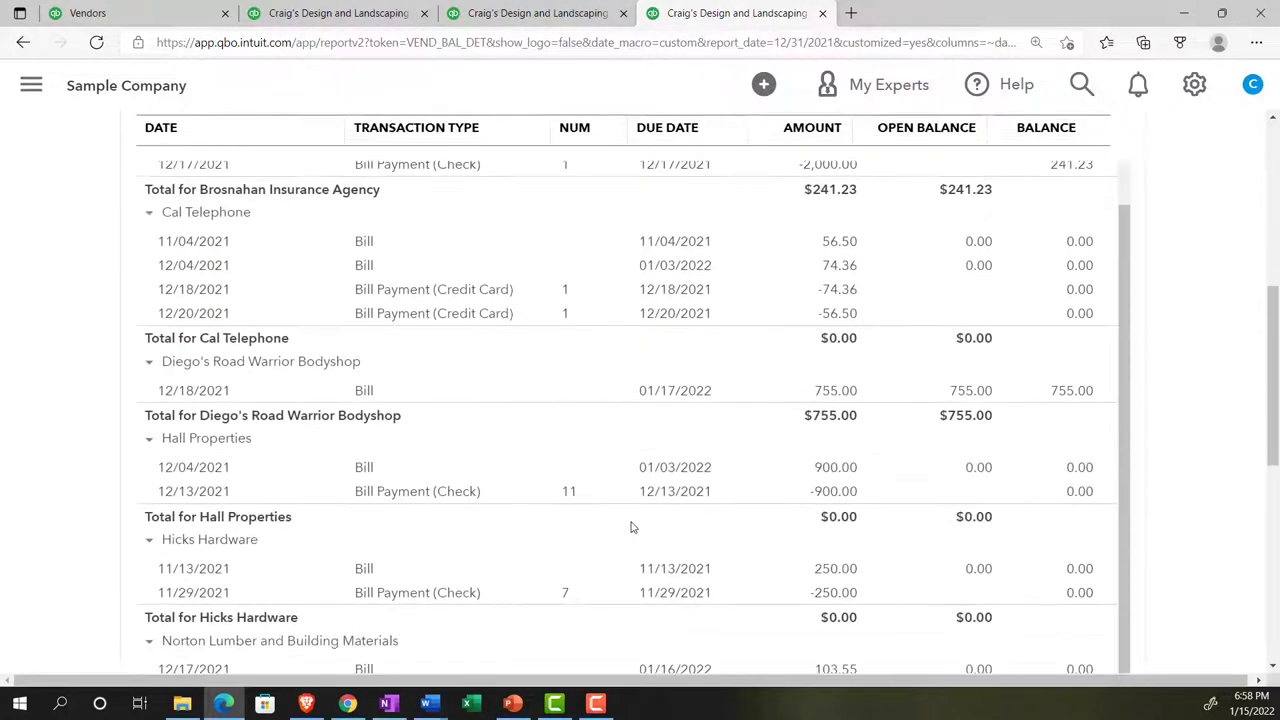
scroll(631, 527, down, 5)
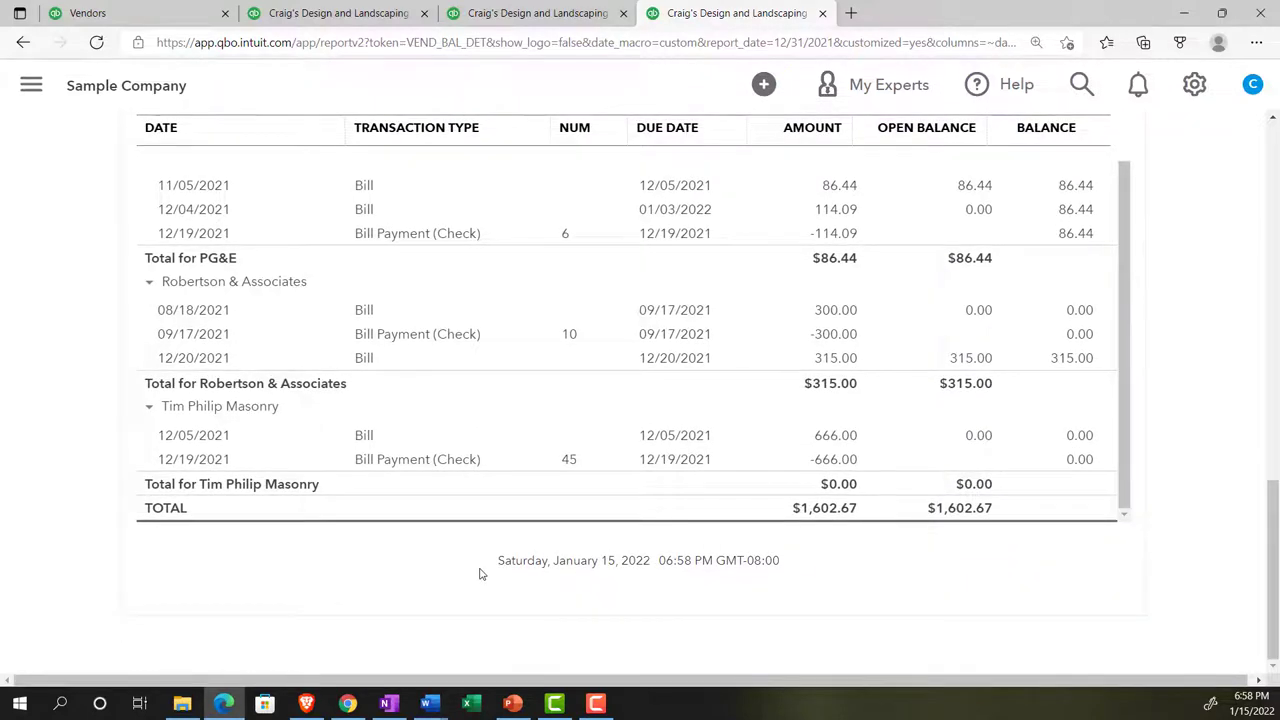
scroll(479, 573, up, 15)
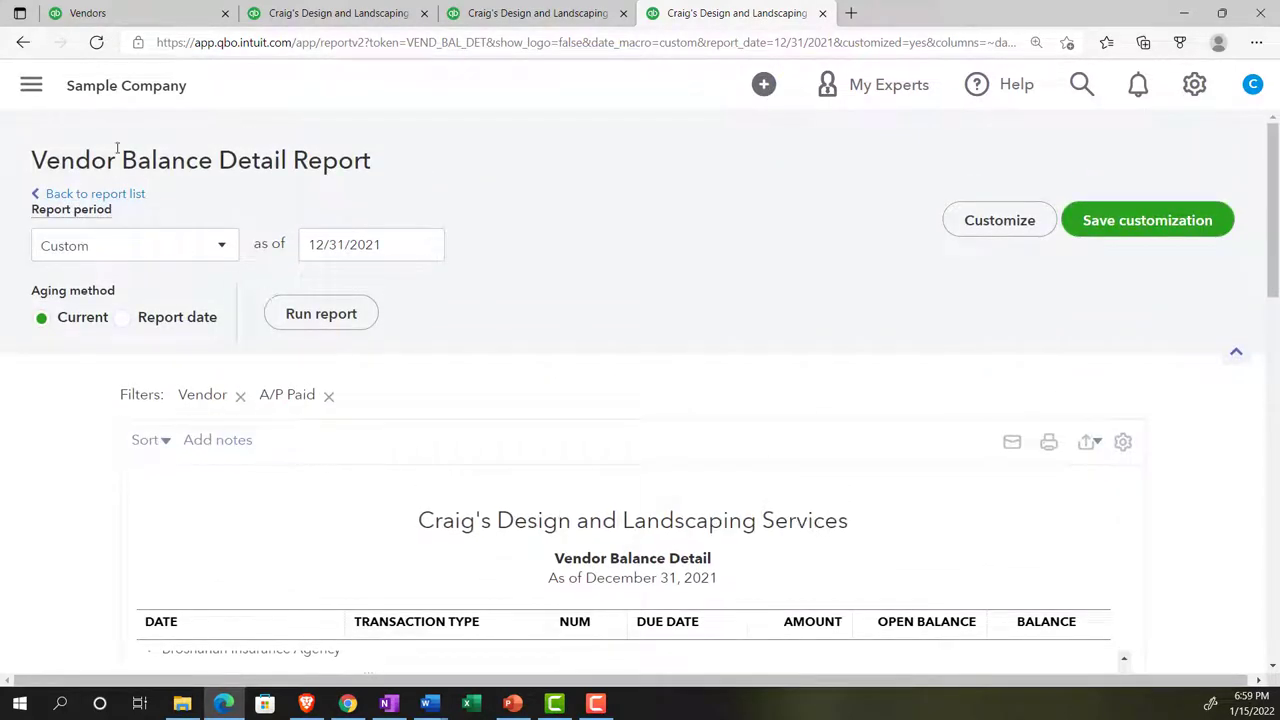
Step: Return to the reports list and open the Unpaid Bills report from the What you owe section
click(31, 85)
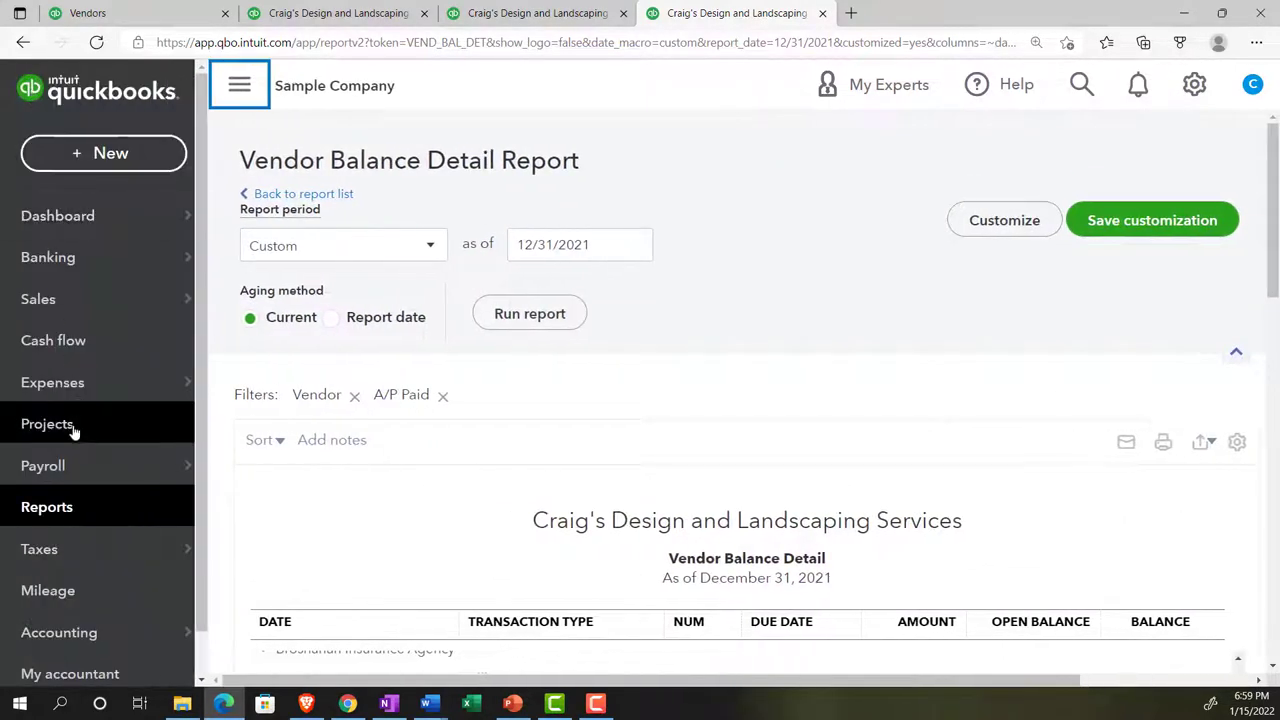
click(53, 507)
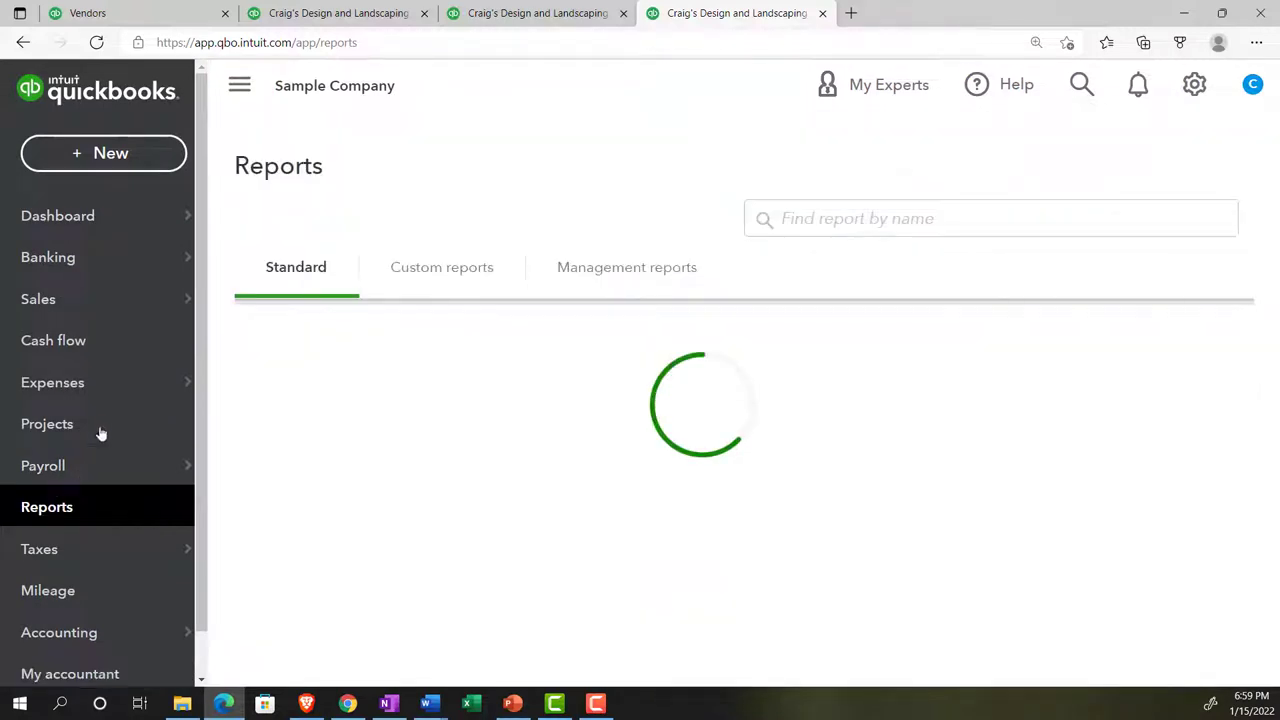
click(239, 85)
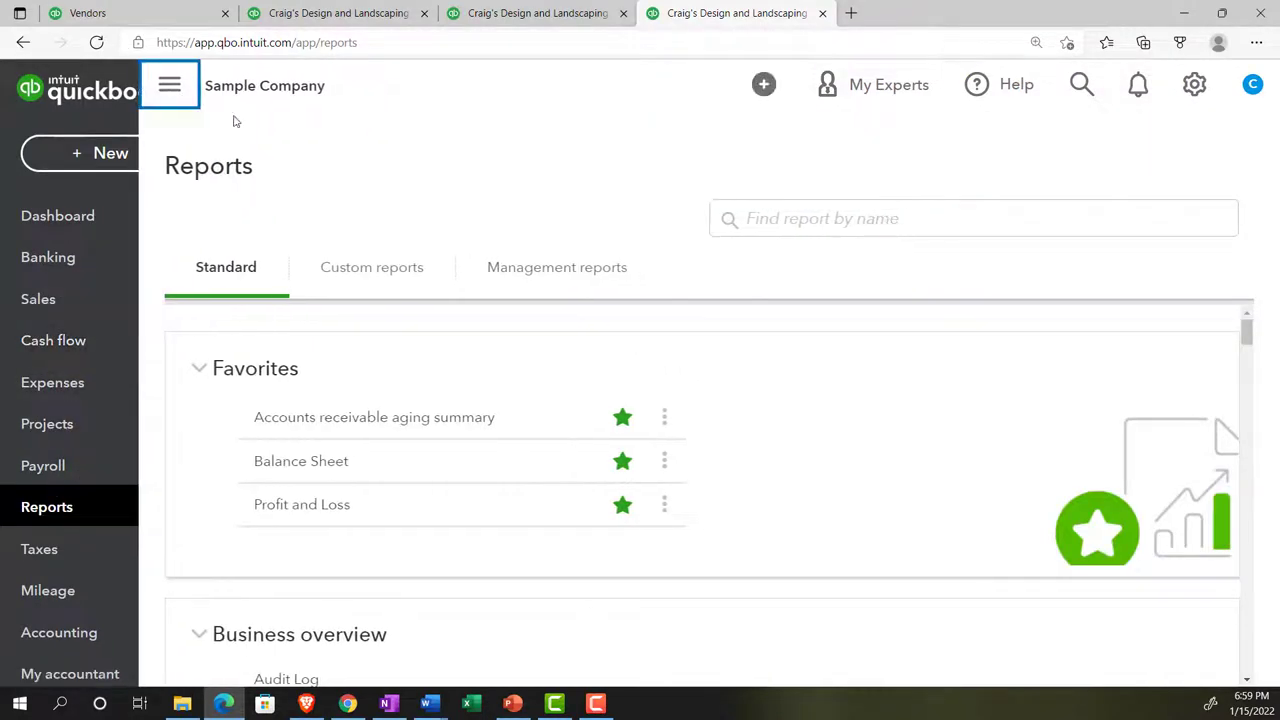
scroll(680, 460, down, 3)
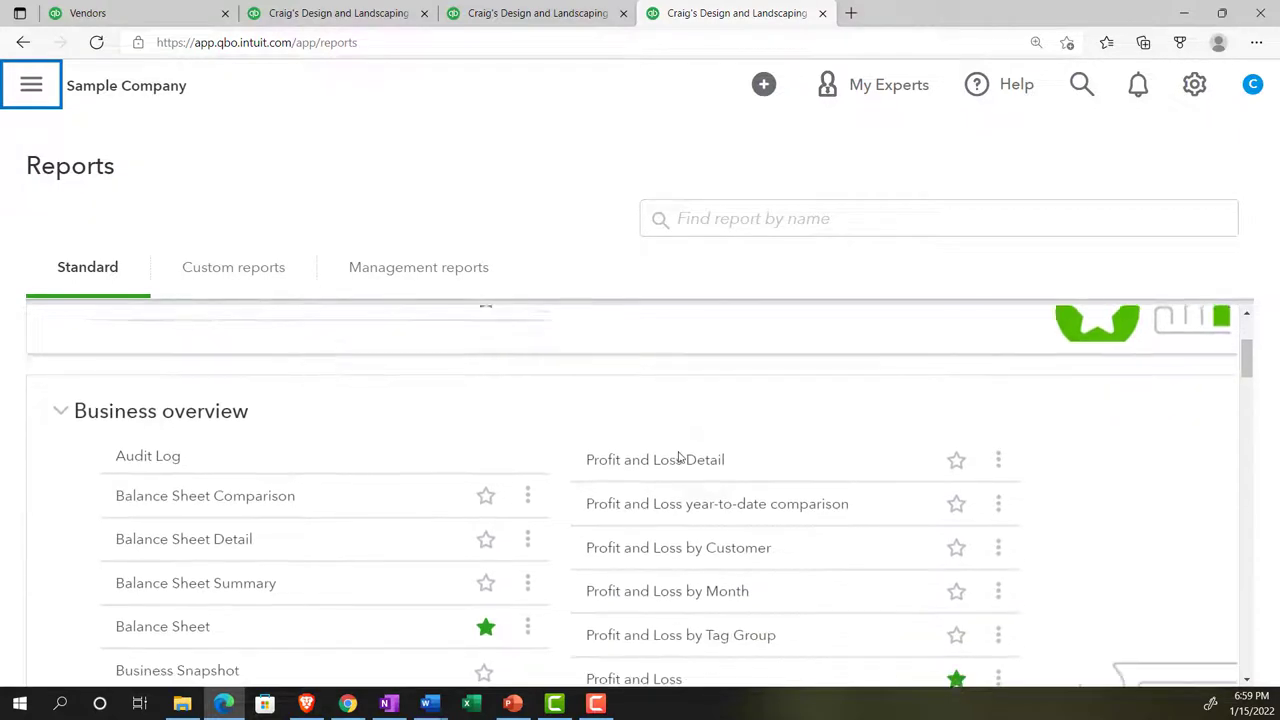
scroll(680, 457, down, 5)
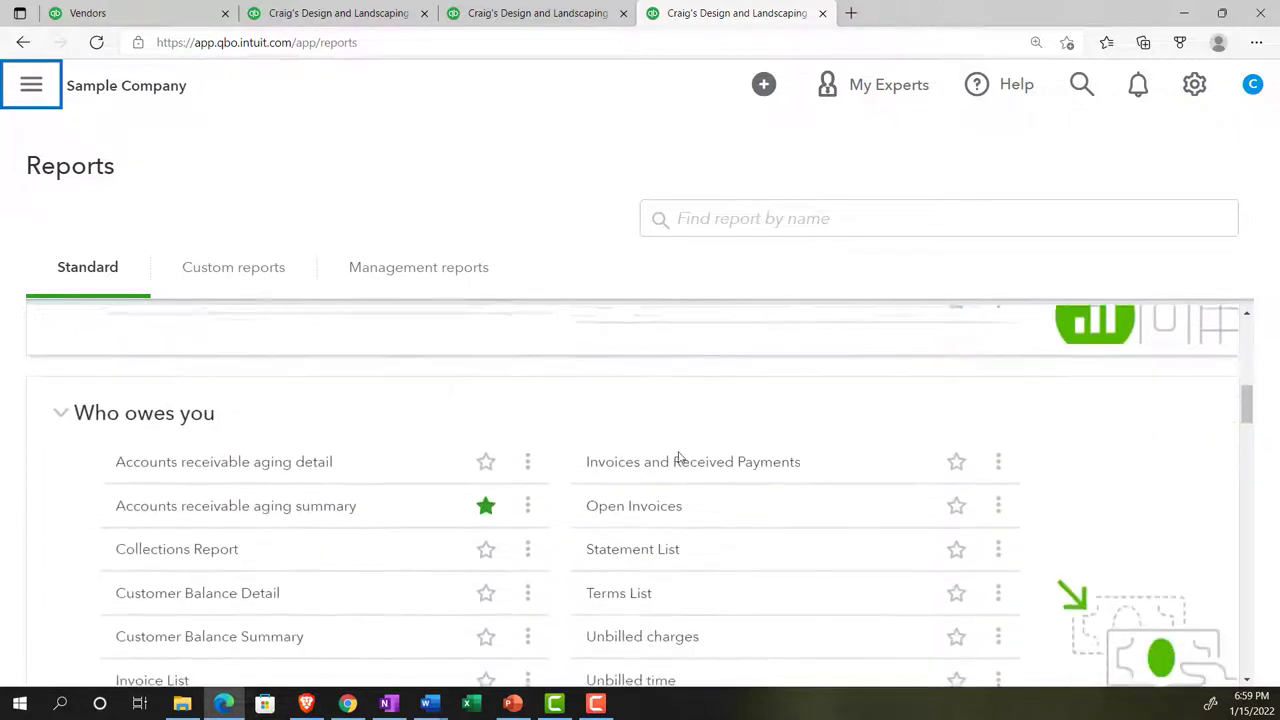
scroll(680, 457, down, 5)
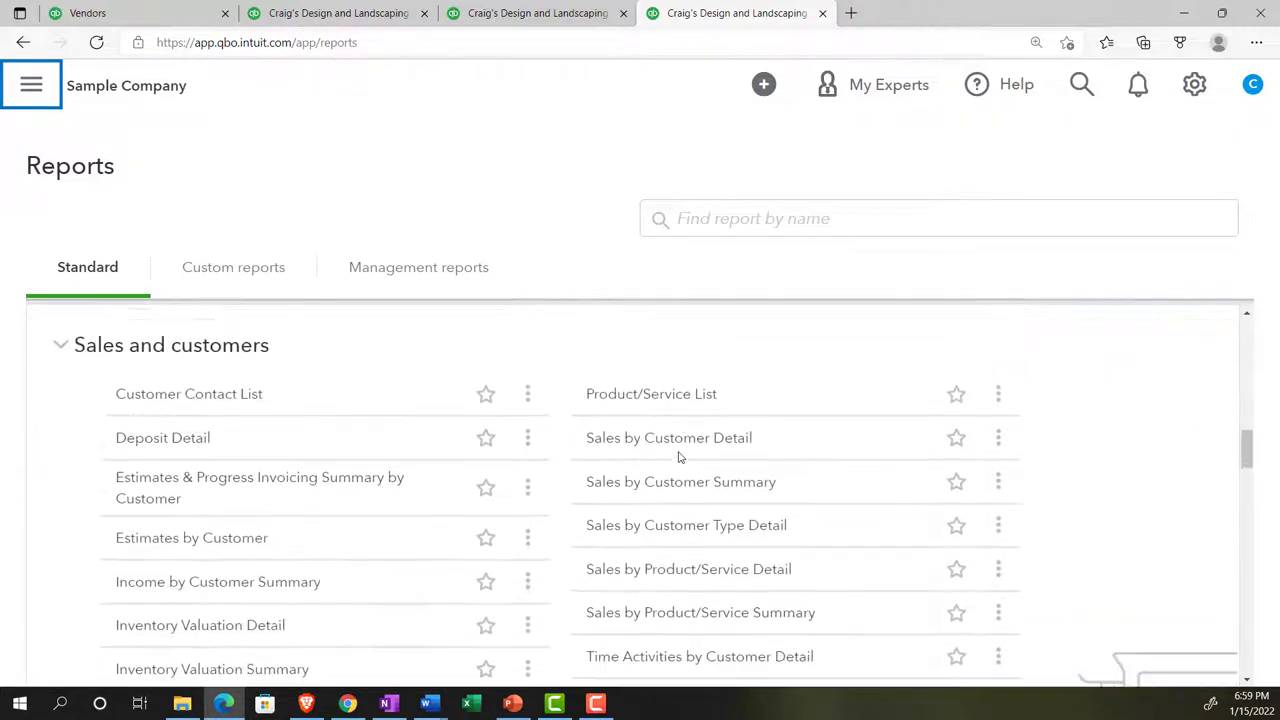
scroll(678, 457, down, 5)
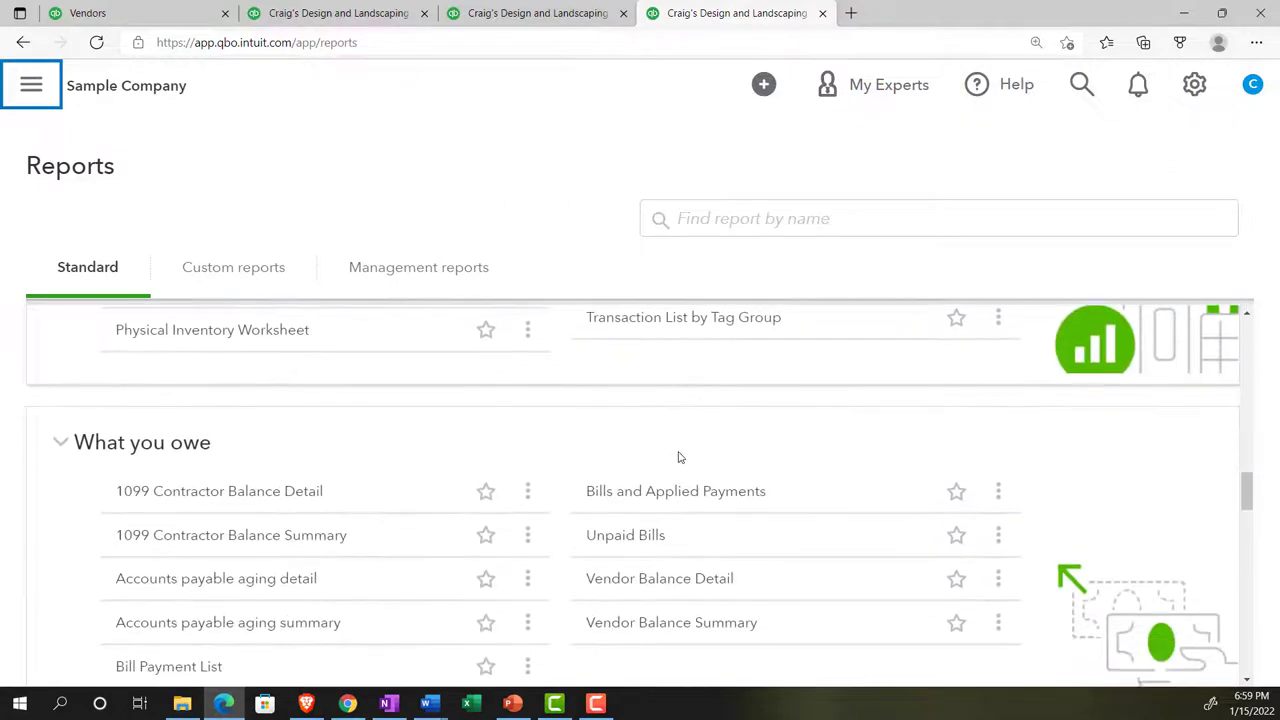
scroll(678, 457, down, 1)
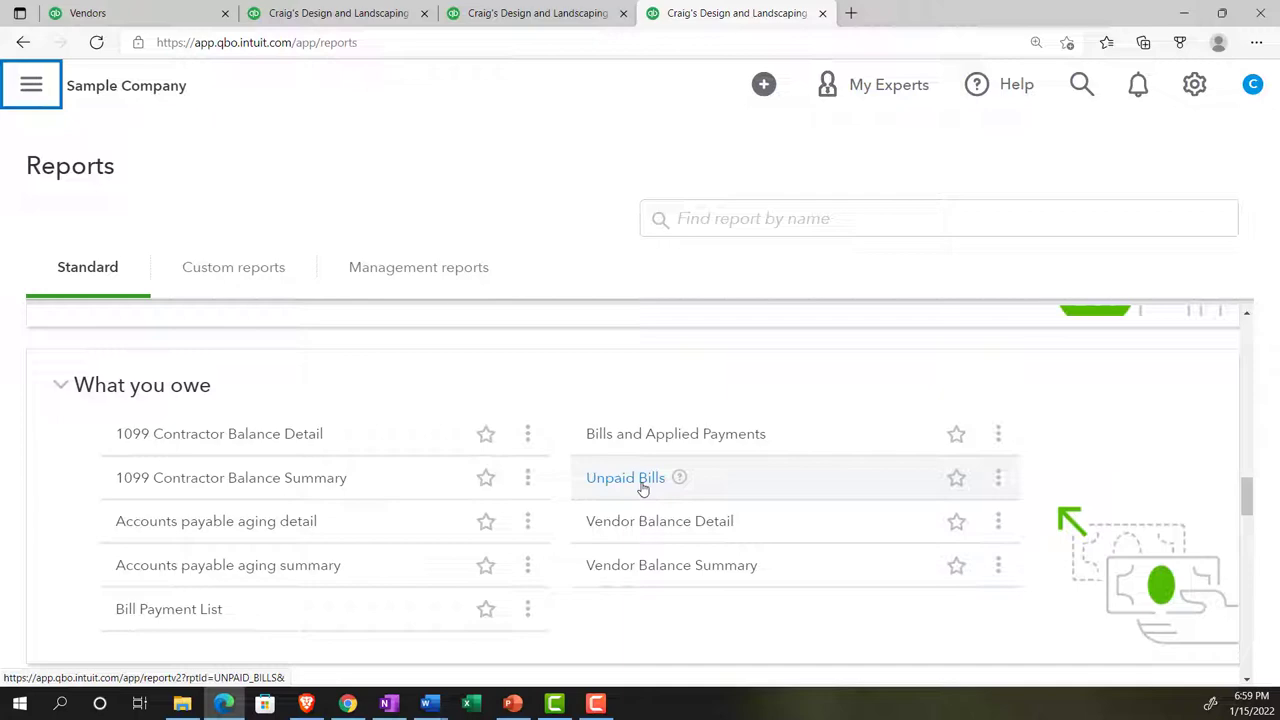
click(643, 488)
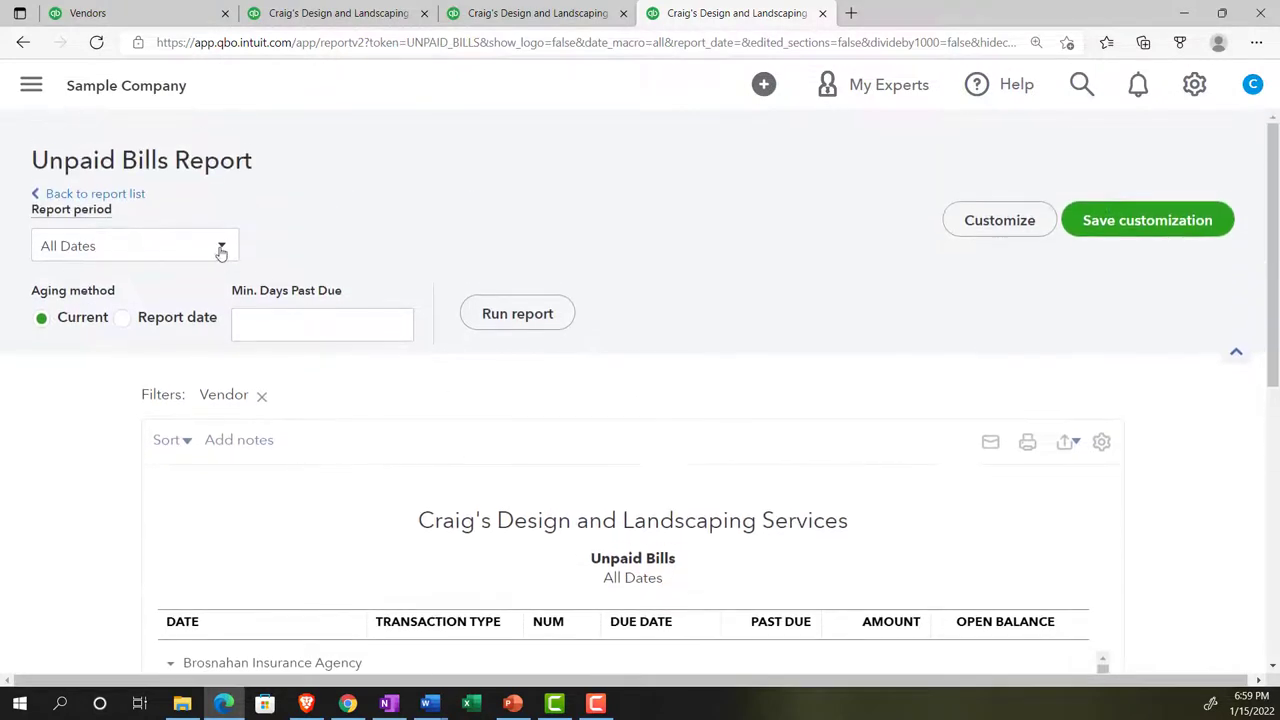
Step: Run the Unpaid Bills report for a custom date of 12/31/21 and check its due dates, past due days and open balances
click(220, 248)
click(334, 249)
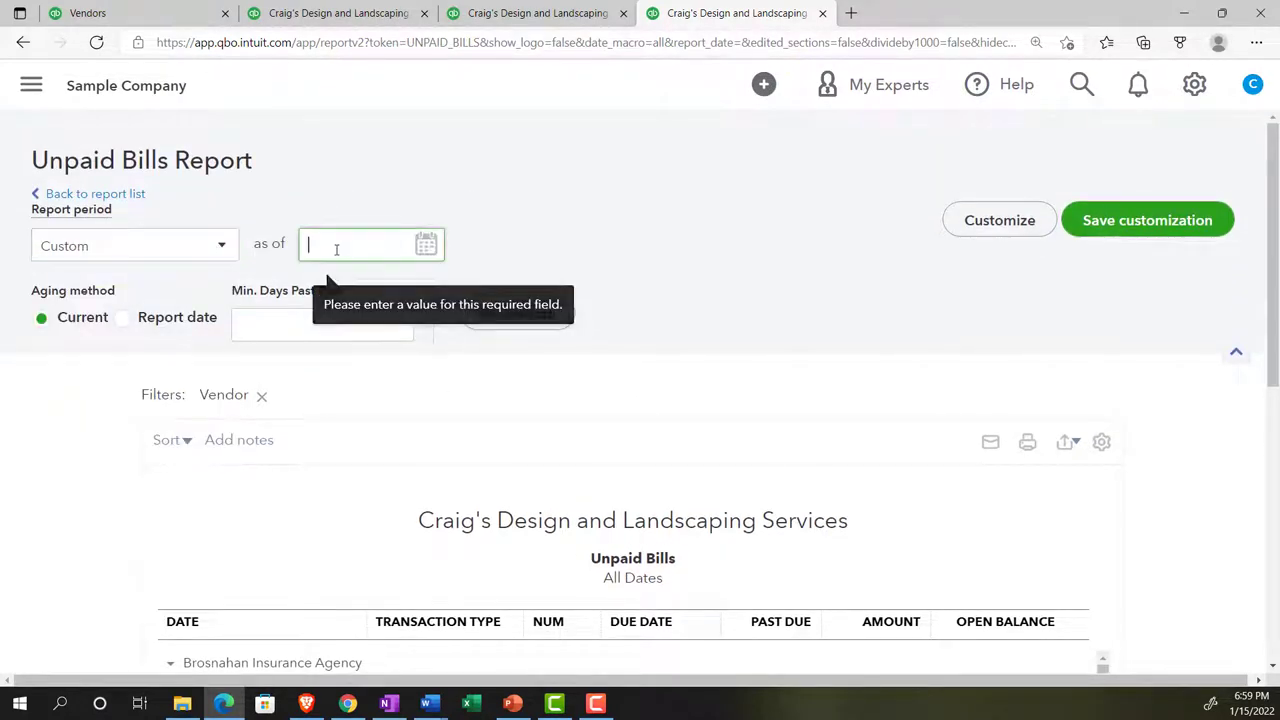
text(123121)
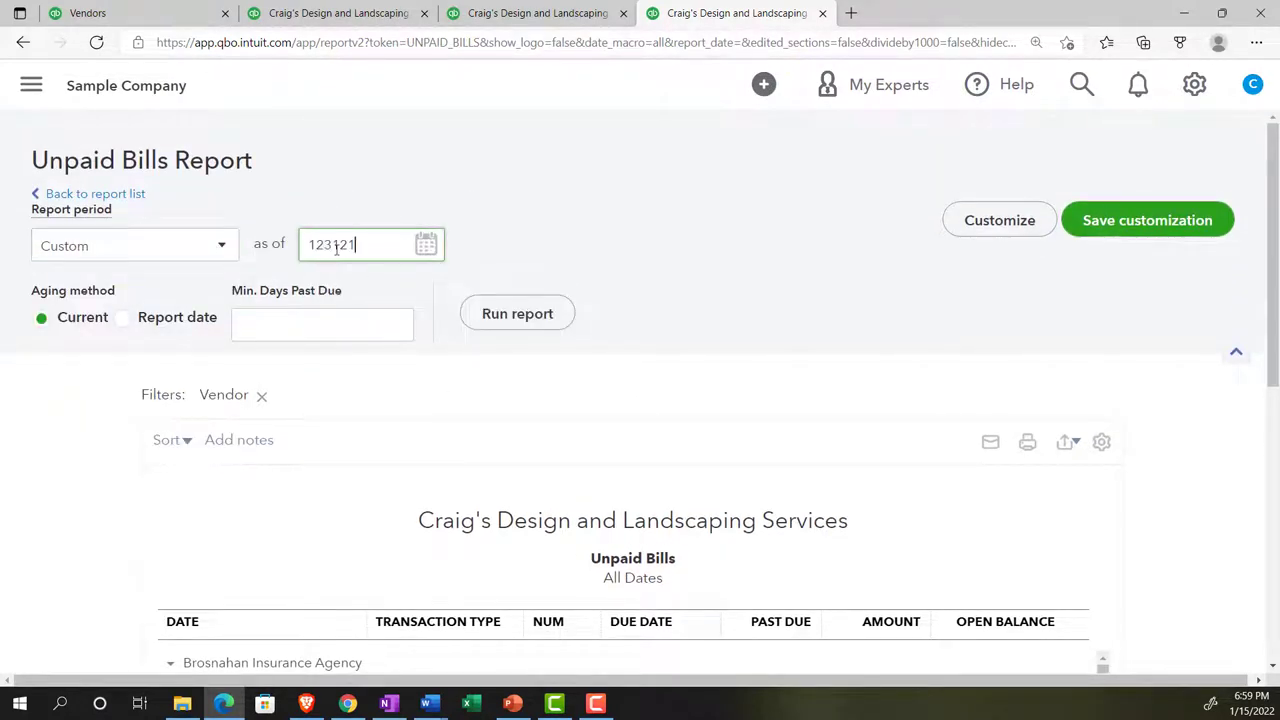
click(566, 311)
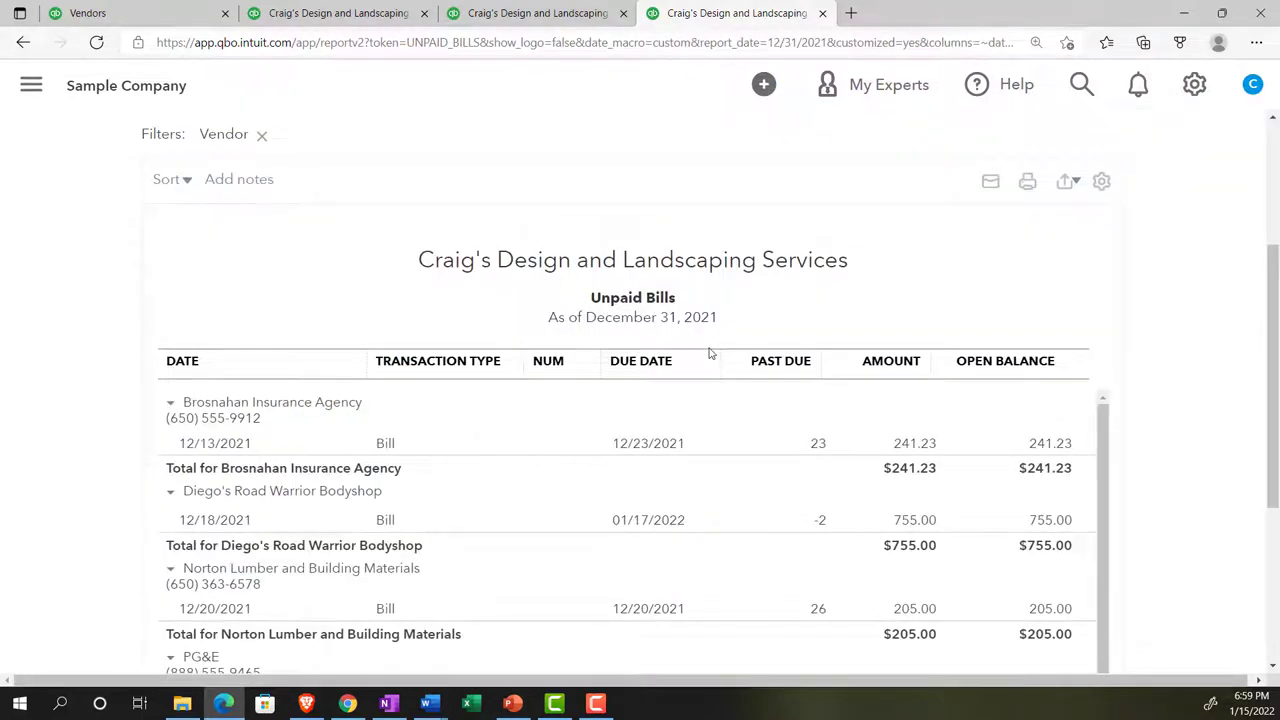
scroll(661, 376, down, 1)
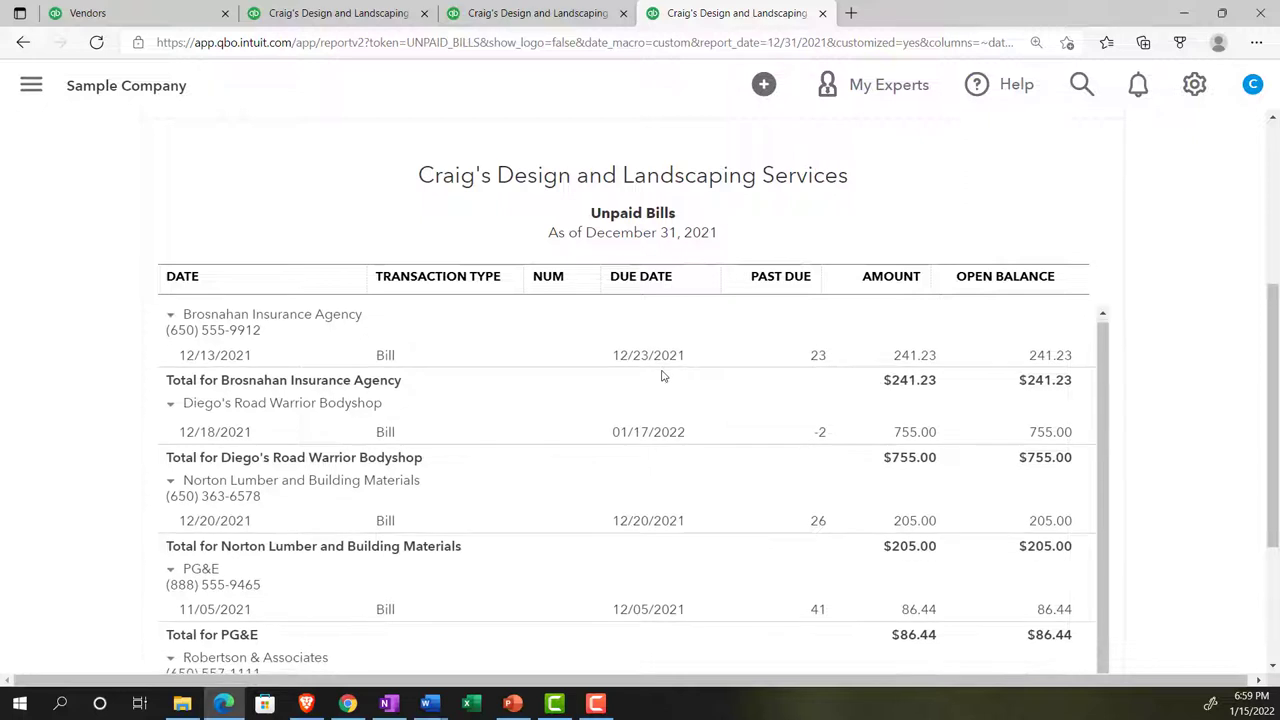
scroll(951, 451, down, 3)
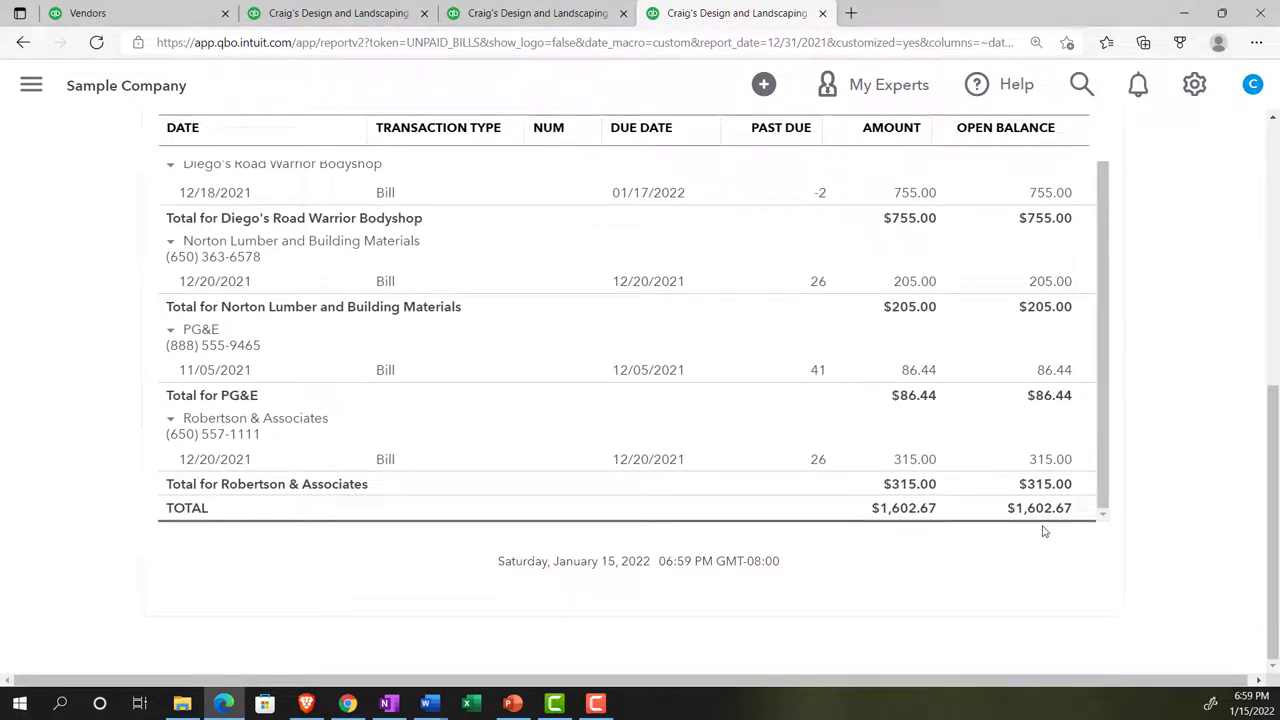
scroll(969, 565, up, 1)
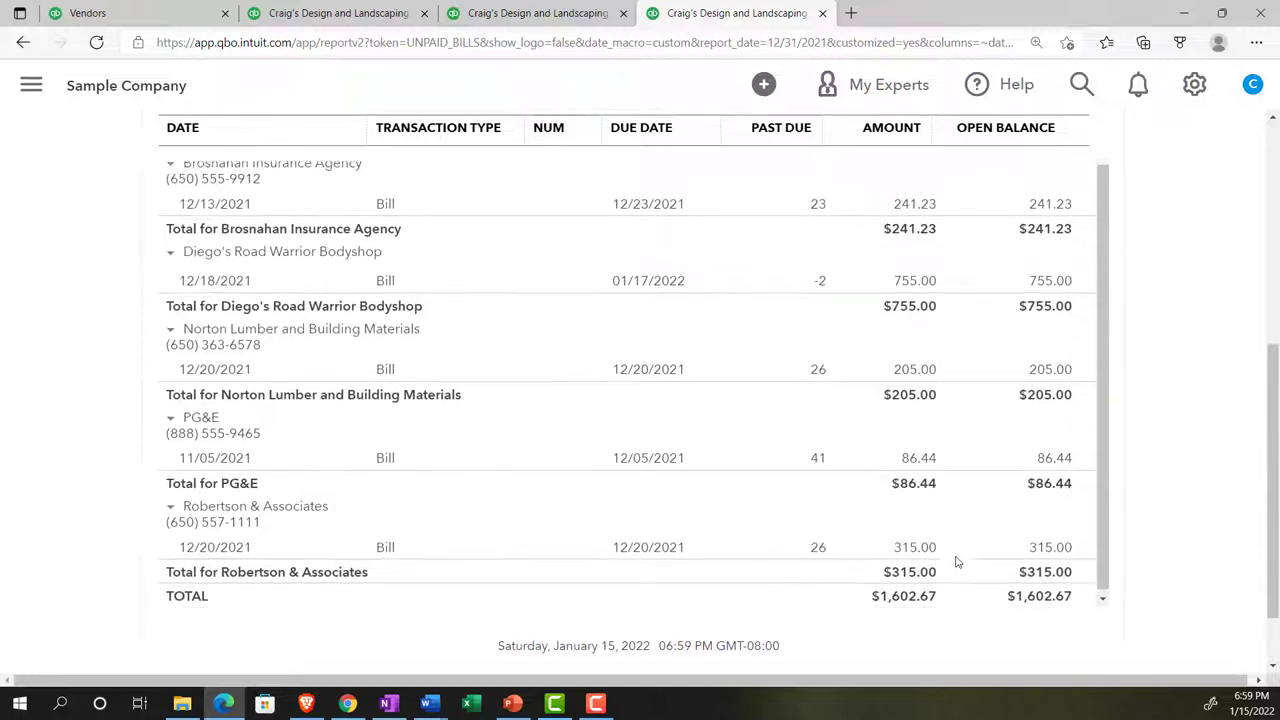
scroll(955, 562, up, 1)
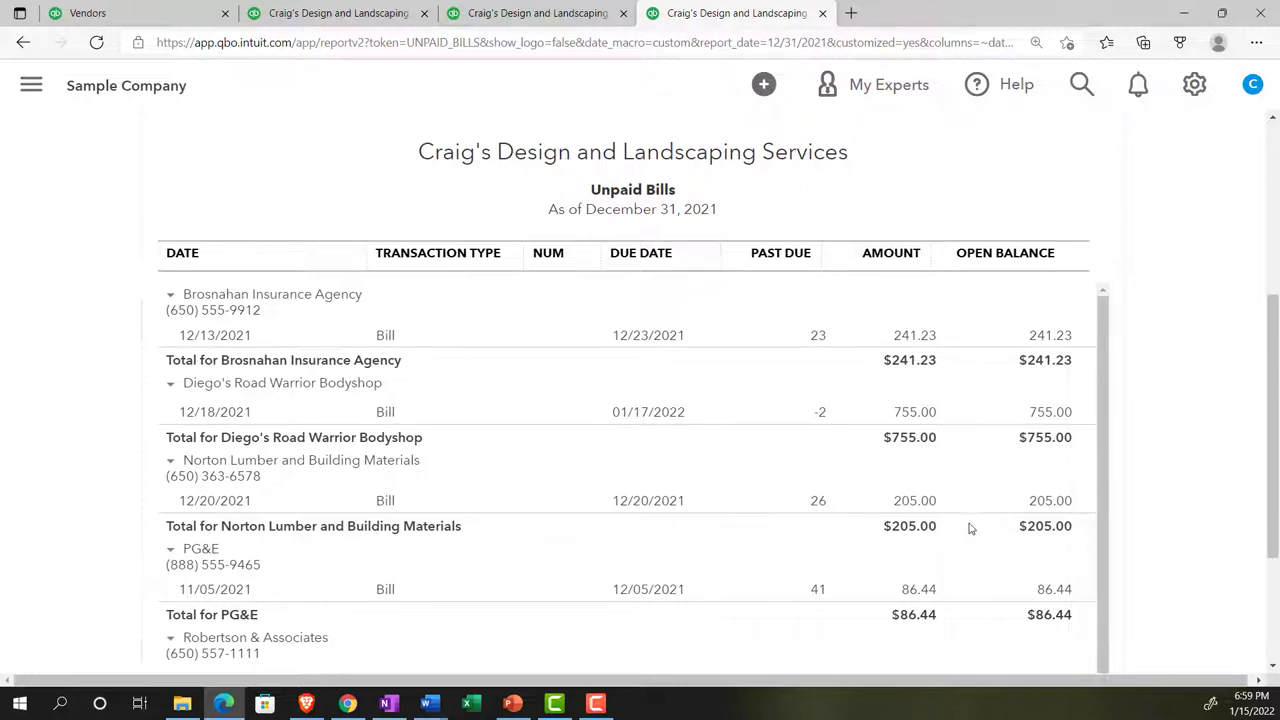
scroll(970, 528, down, 1)
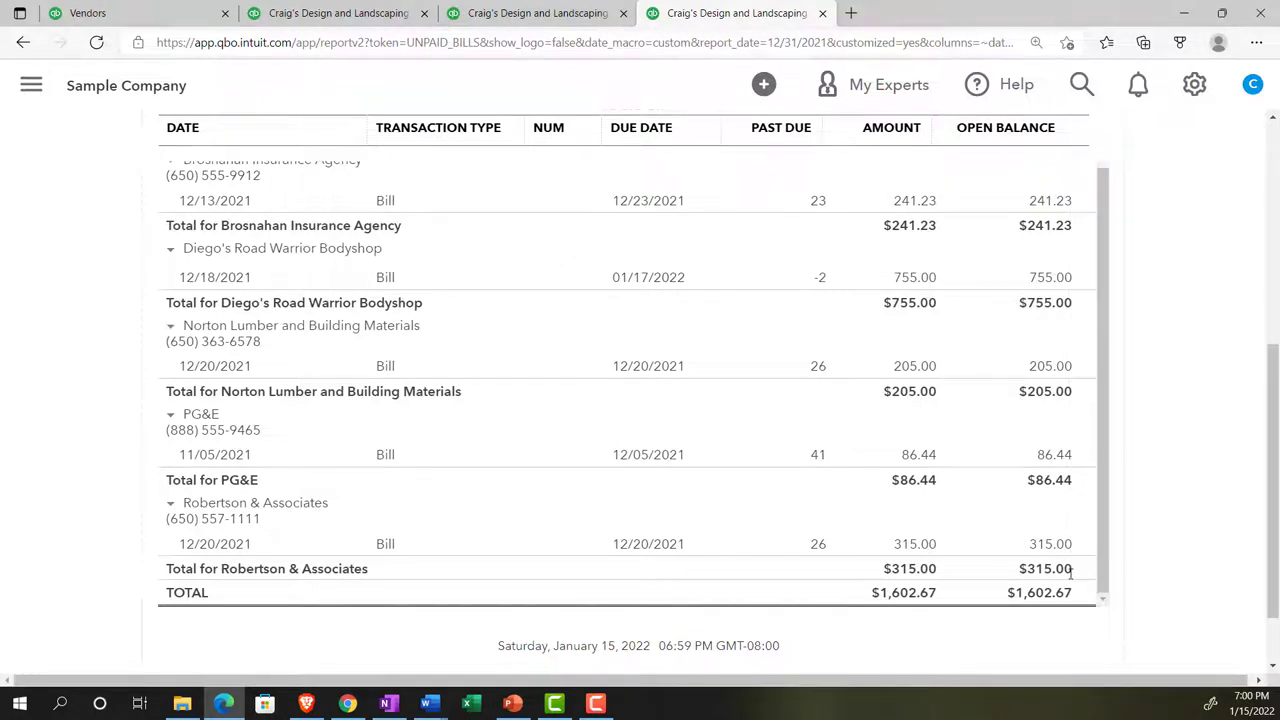
Step: Switch back to the vendor list and display the vendor transaction types that can be created, including Bill and Pay bills
click(130, 14)
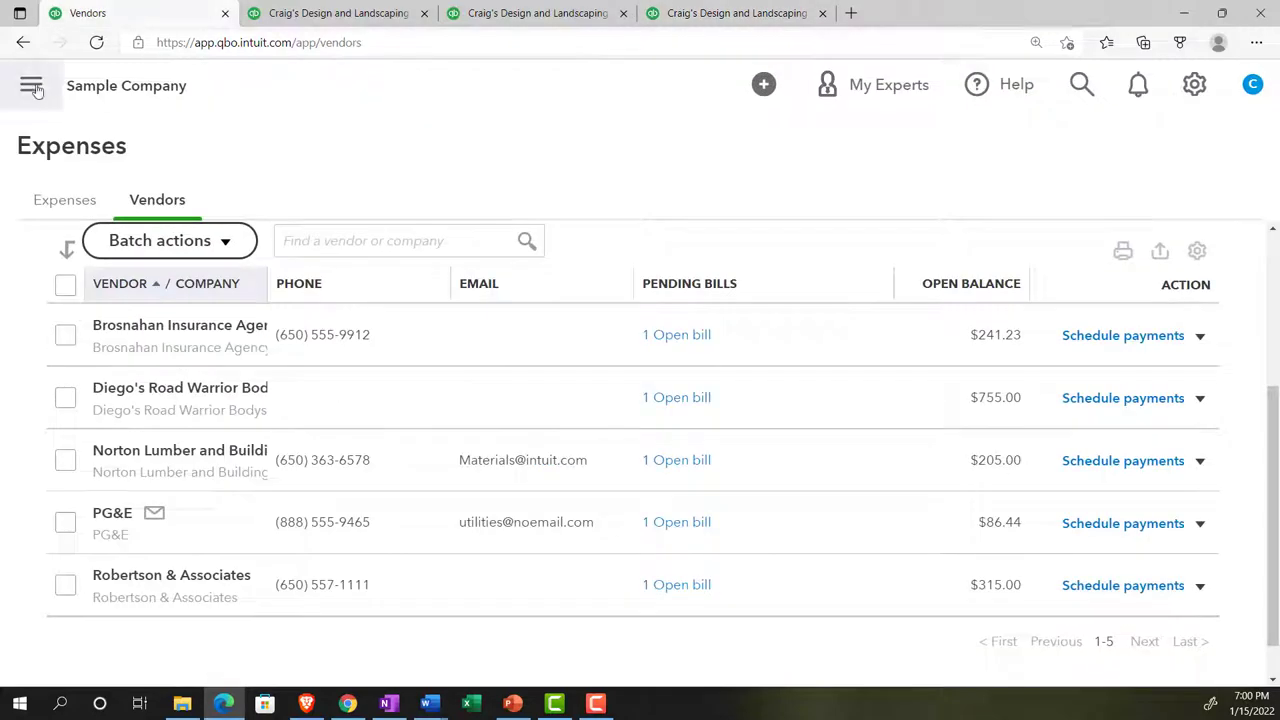
click(31, 87)
click(66, 160)
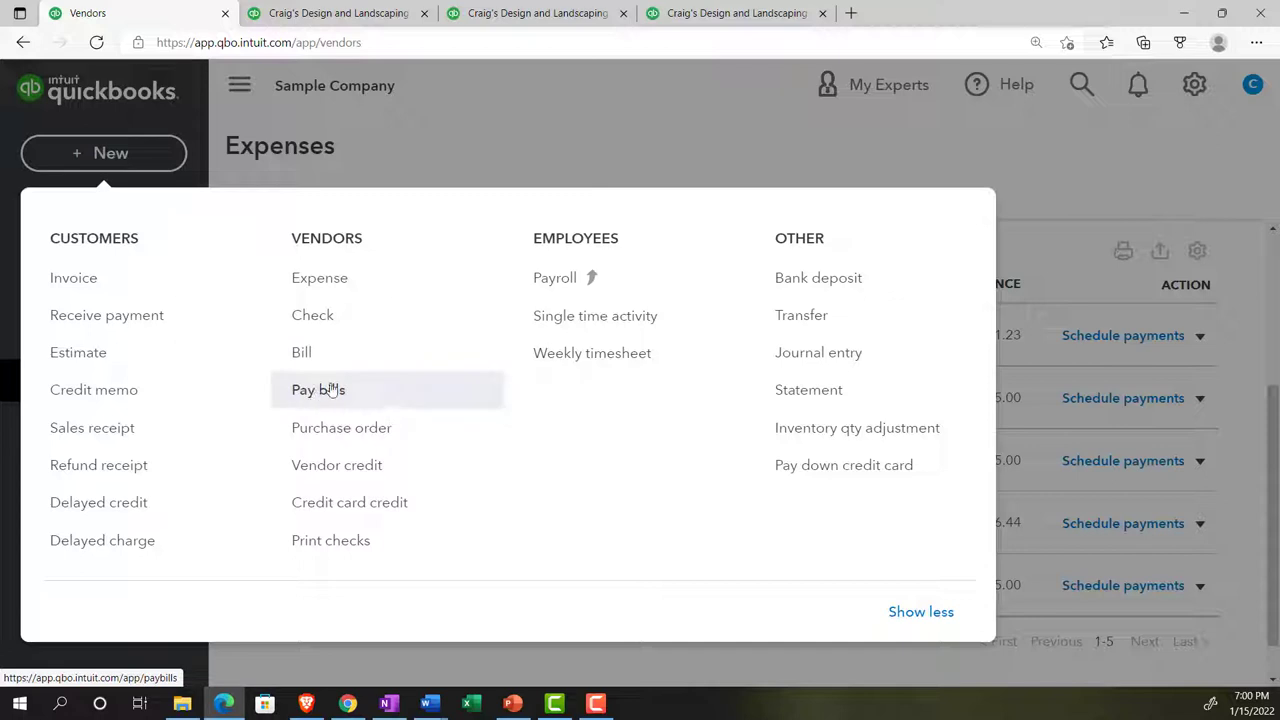
Step: Return from the Unpaid Bills report to the reports list and open Accounts payable aging summary under What you owe
click(683, 14)
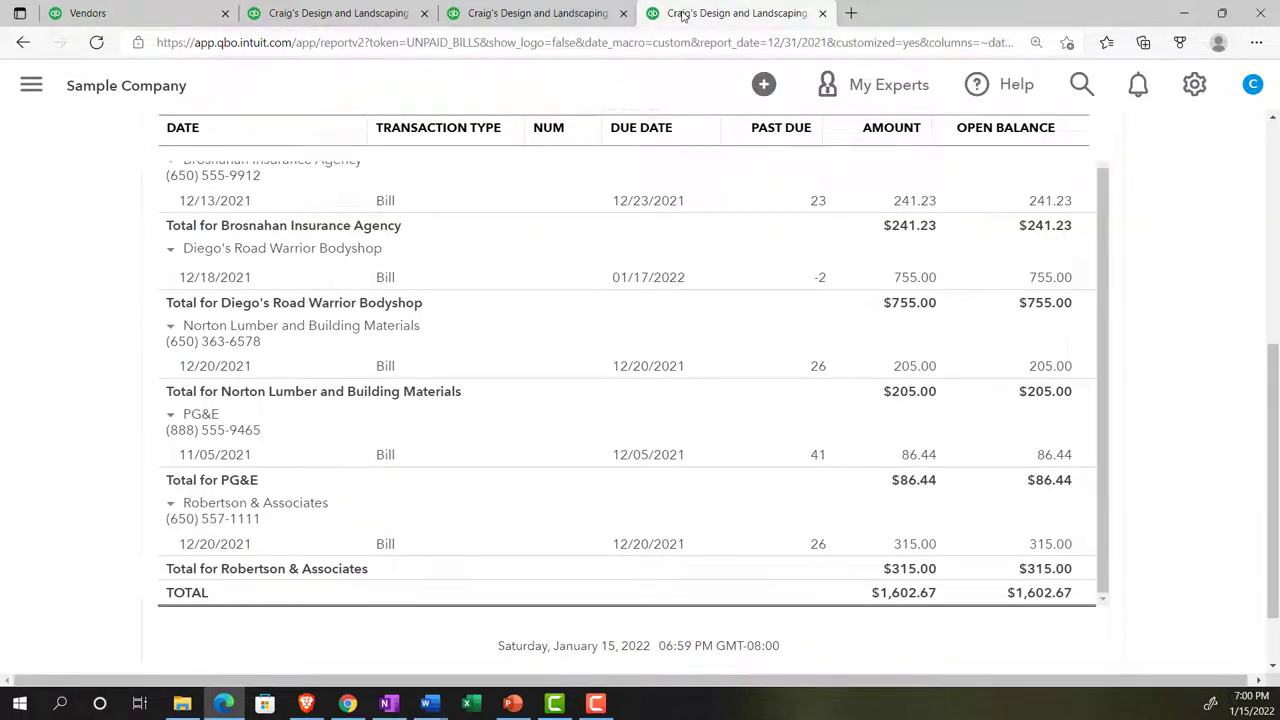
click(40, 94)
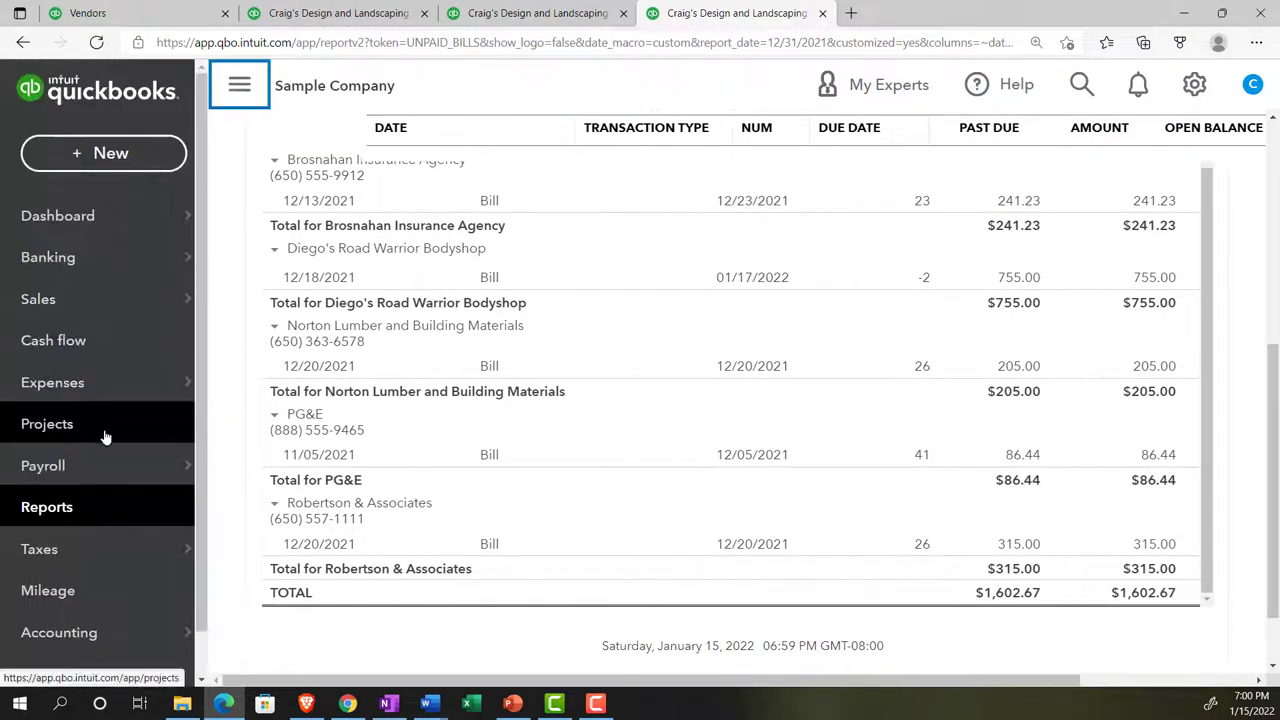
click(62, 509)
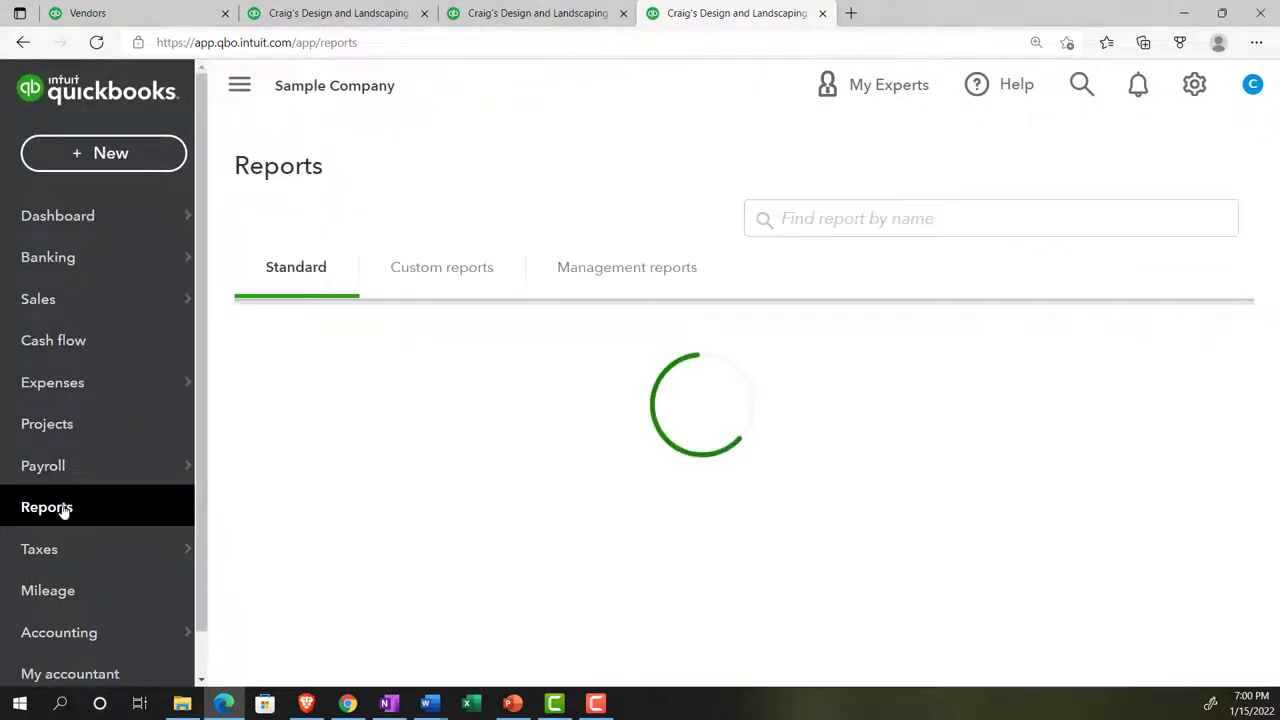
click(239, 90)
scroll(531, 480, down, 3)
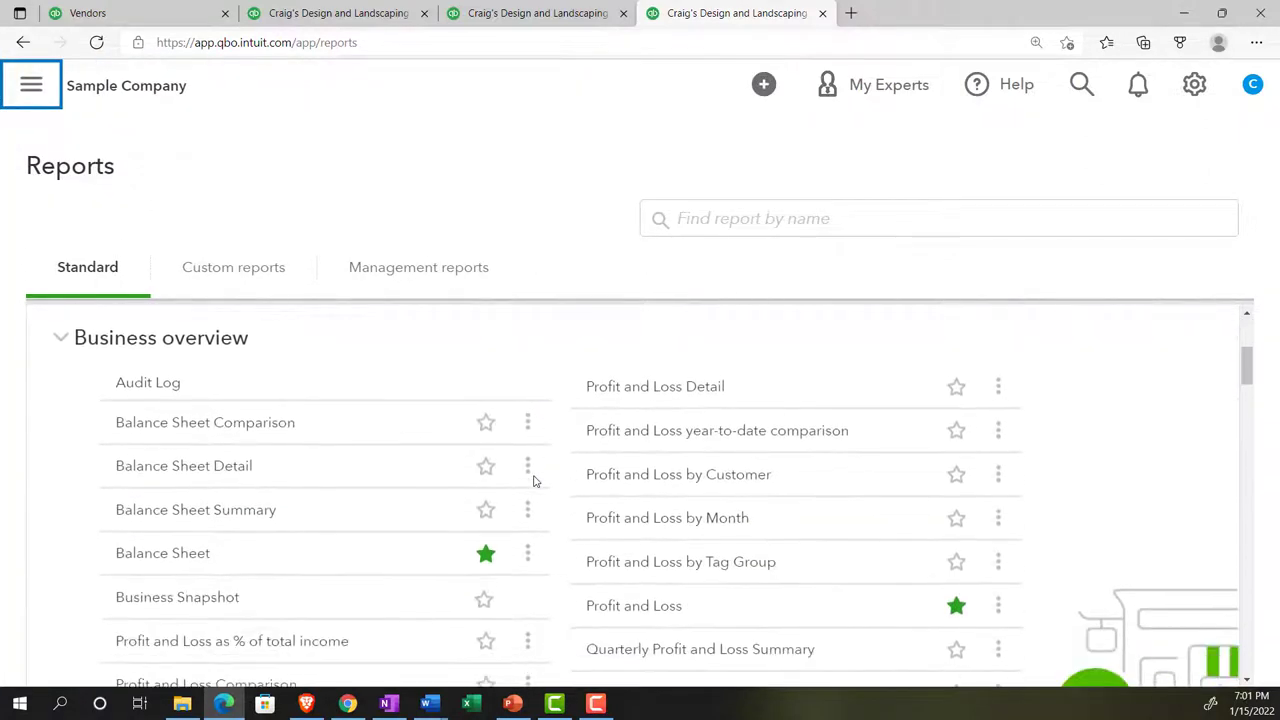
scroll(533, 481, down, 5)
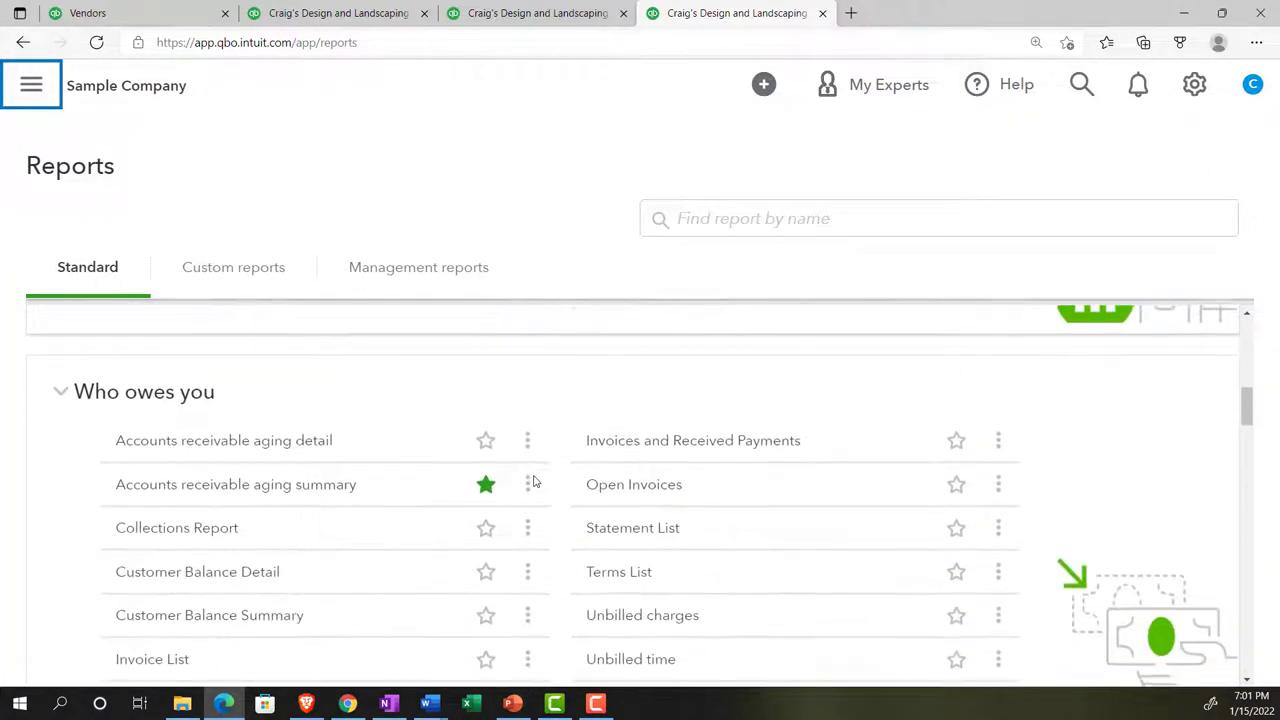
scroll(533, 481, down, 5)
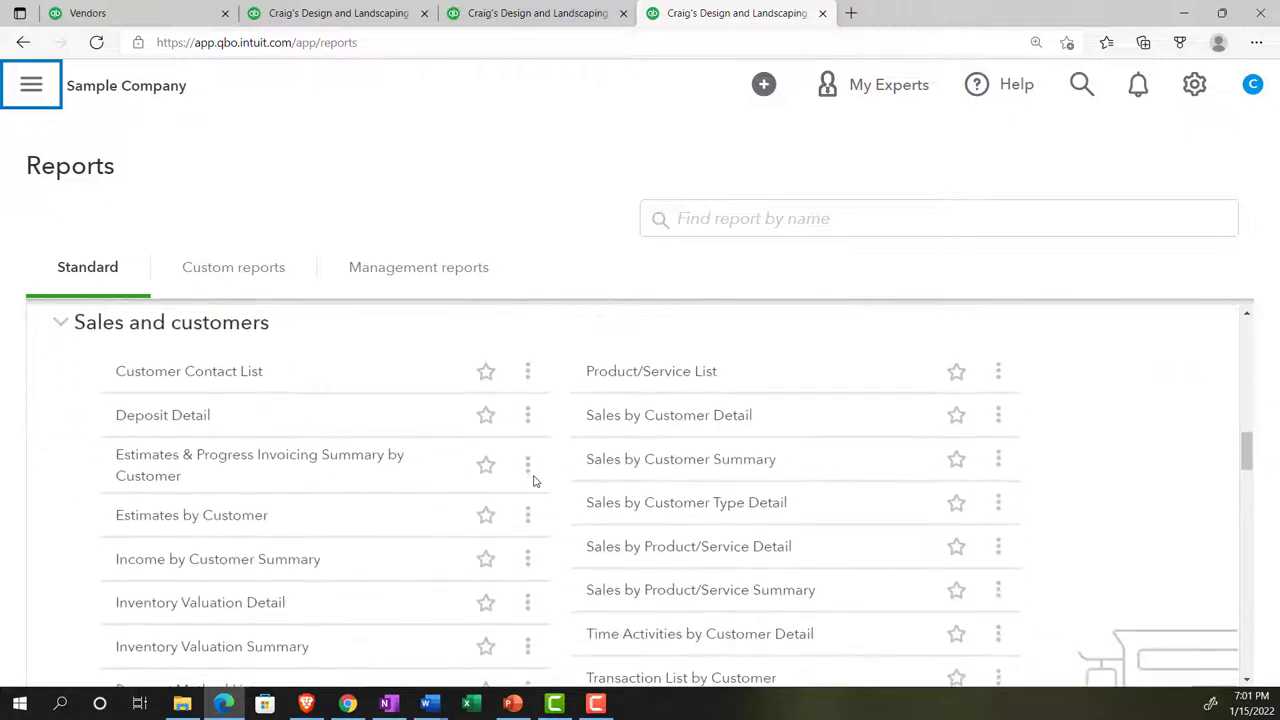
scroll(533, 481, down, 5)
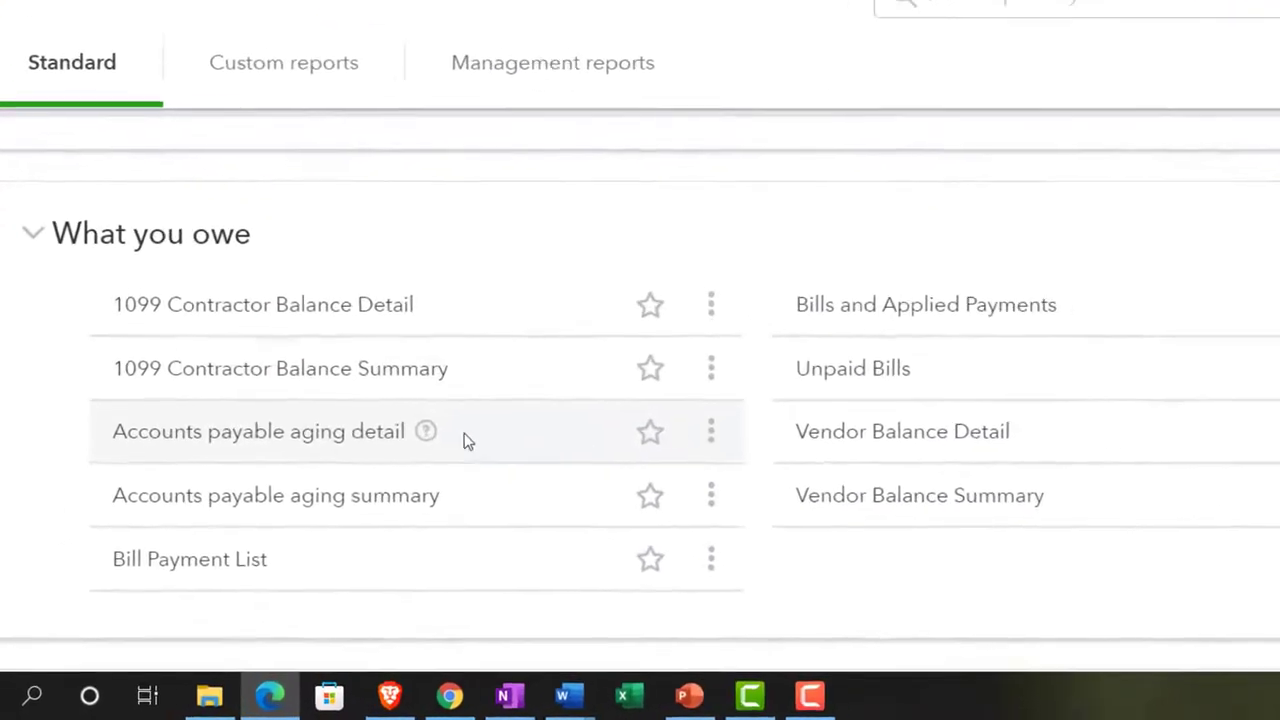
click(361, 489)
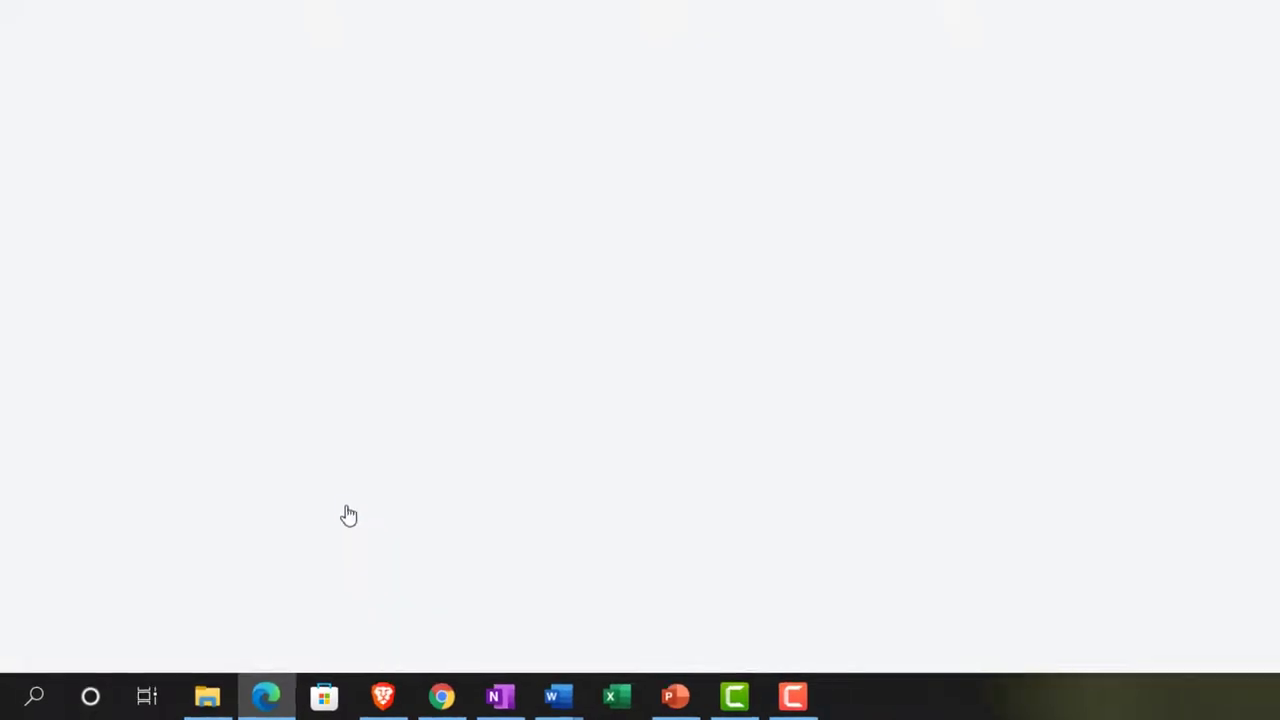
Step: Run the A/P Aging Summary report as of 12/31/2021 and review each vendor's balance by aging period
scroll(281, 576, down, 3)
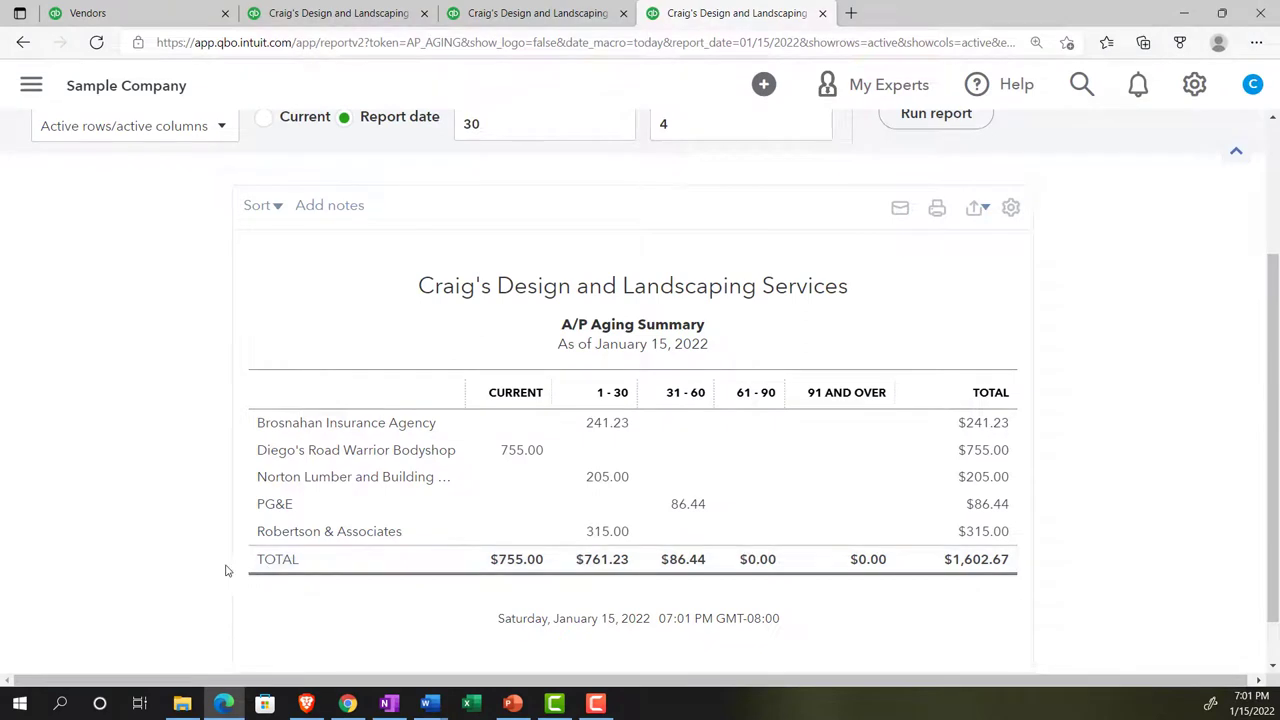
scroll(226, 568, up, 2)
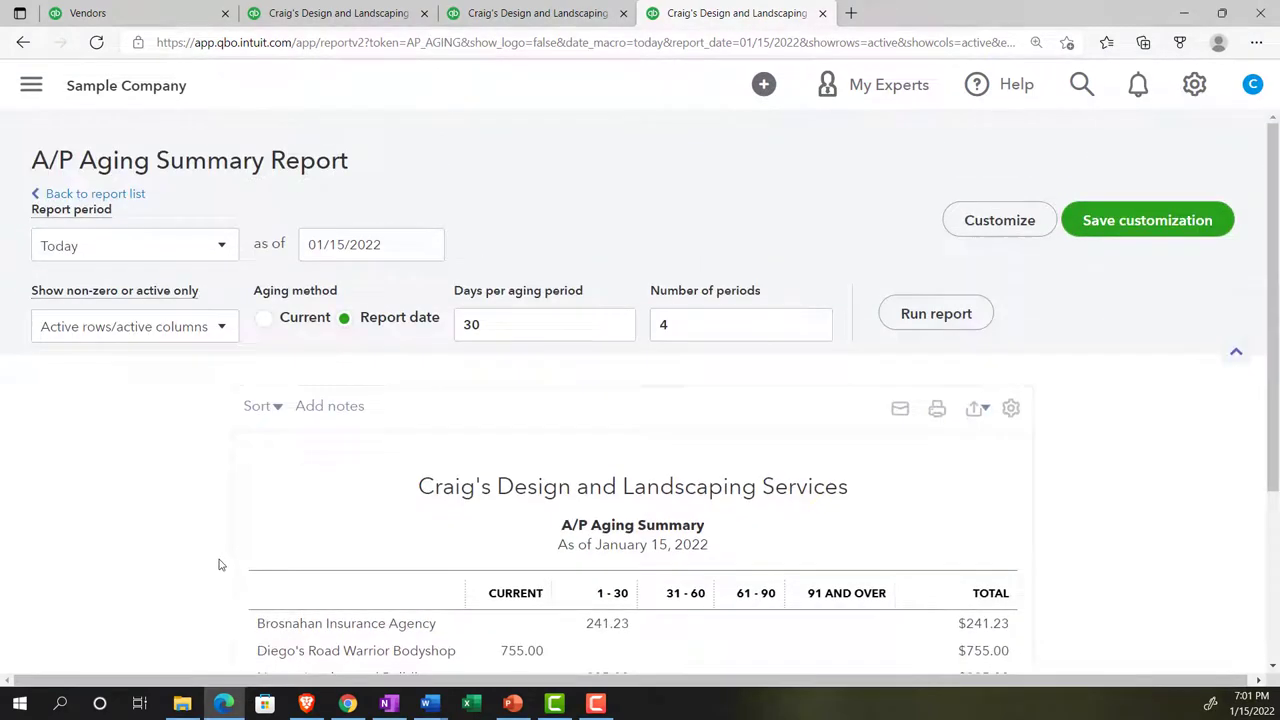
click(404, 248)
text(12/31/2021)
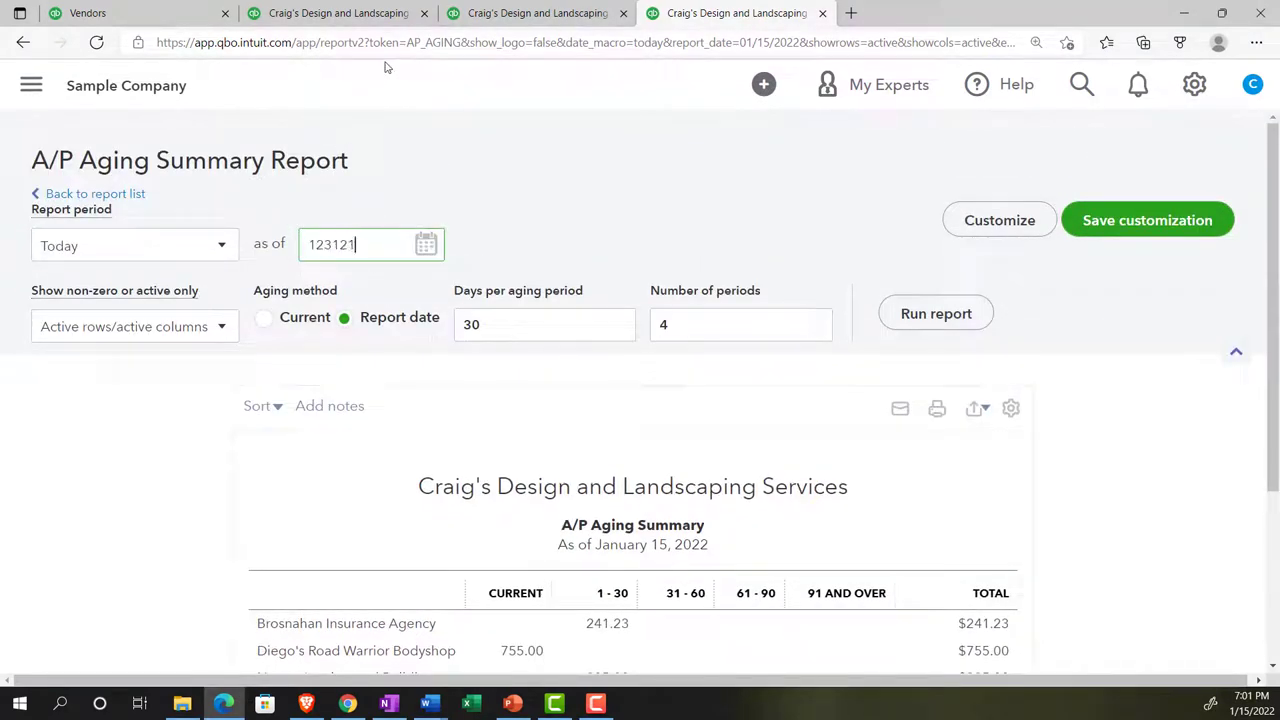
key(Tab)
click(941, 313)
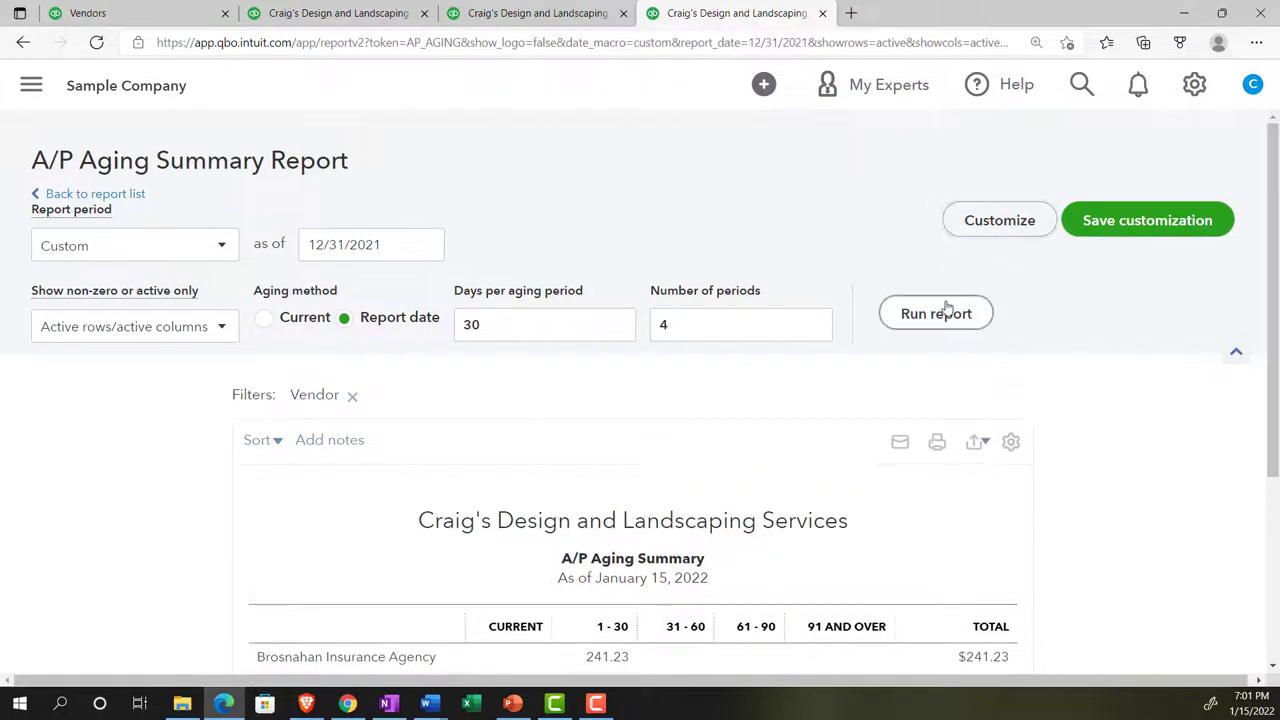
scroll(720, 414, down, 2)
key(ctrl+plus)
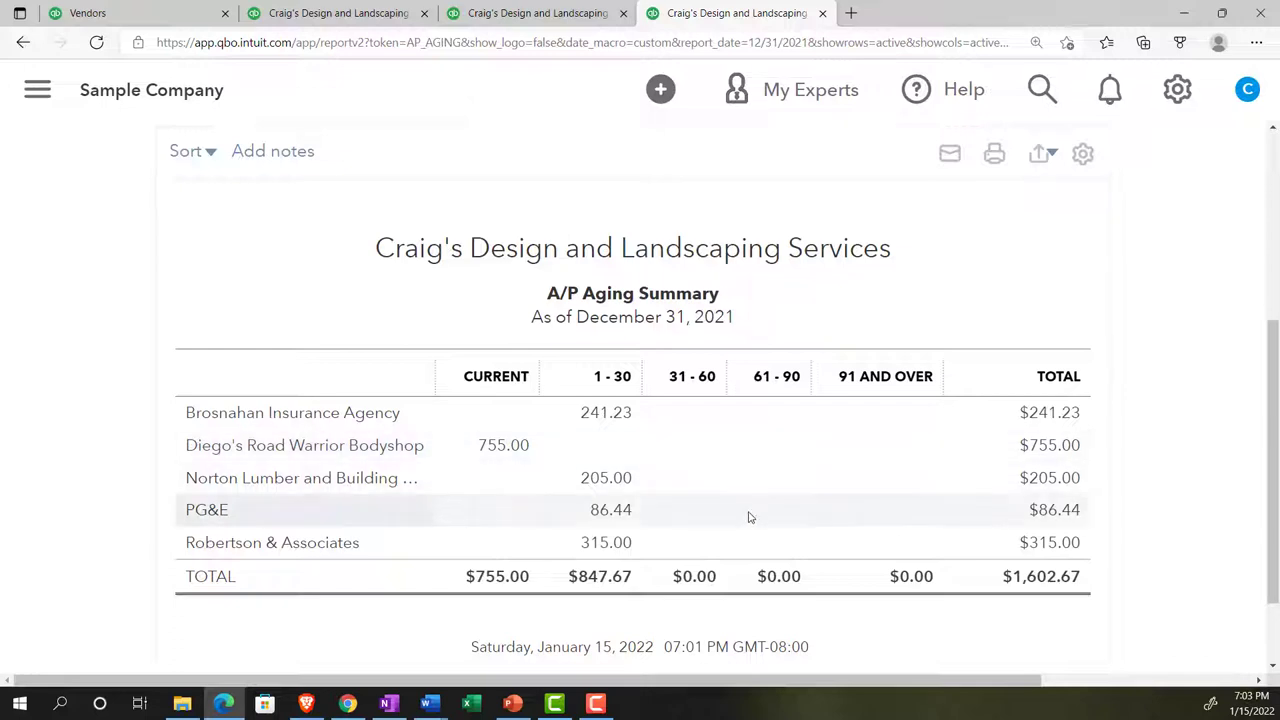
Step: Go back to the reports list and open the Accounts payable aging detail report from the What you owe section
scroll(749, 516, up, 4)
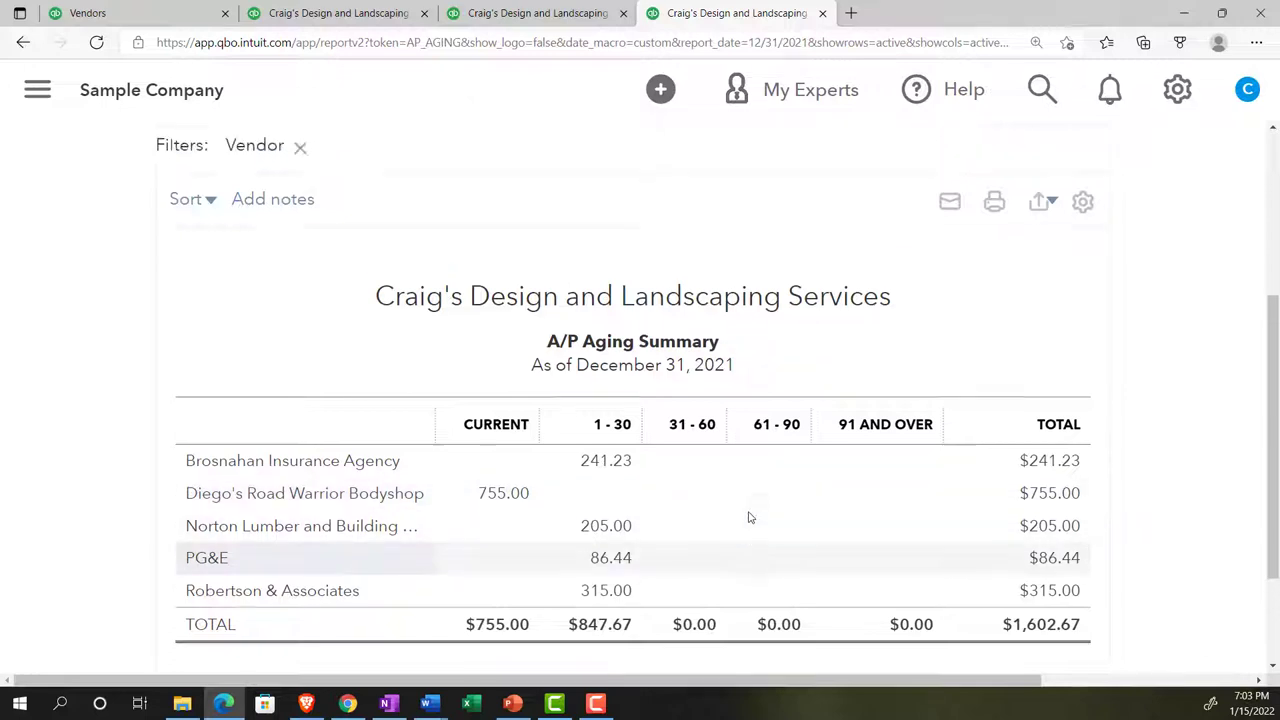
click(49, 94)
click(49, 94)
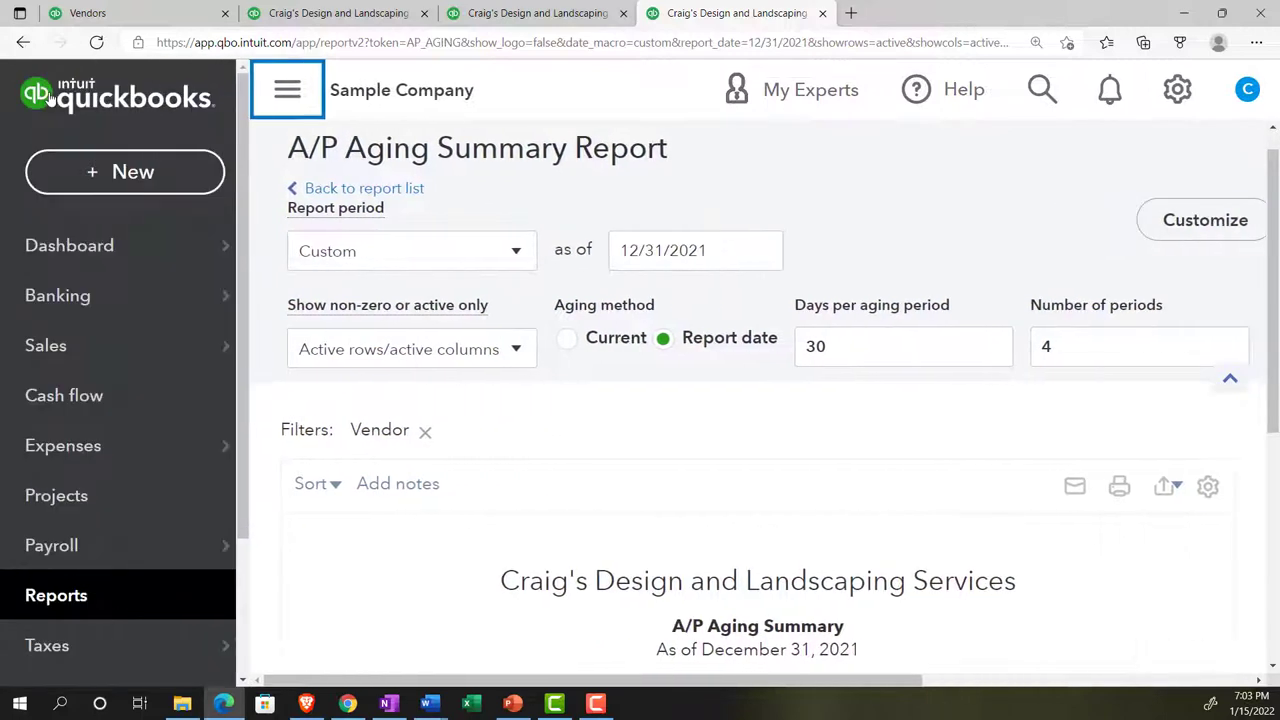
click(57, 597)
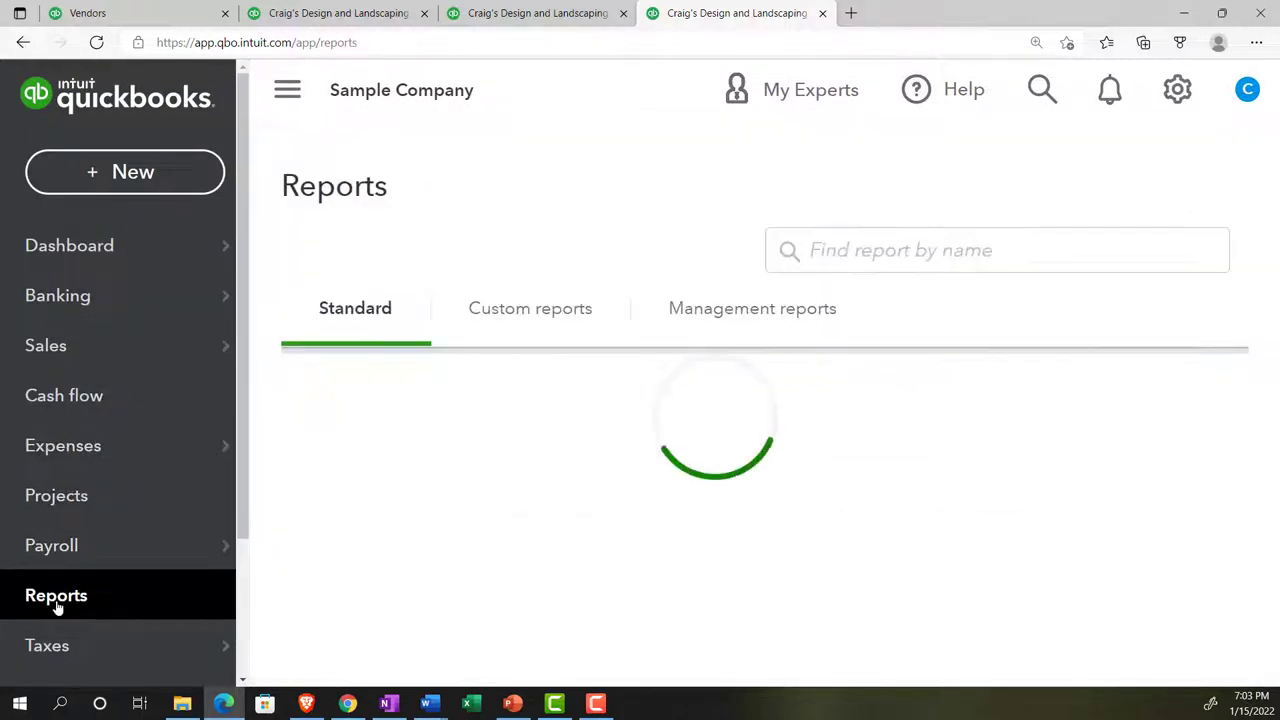
click(281, 101)
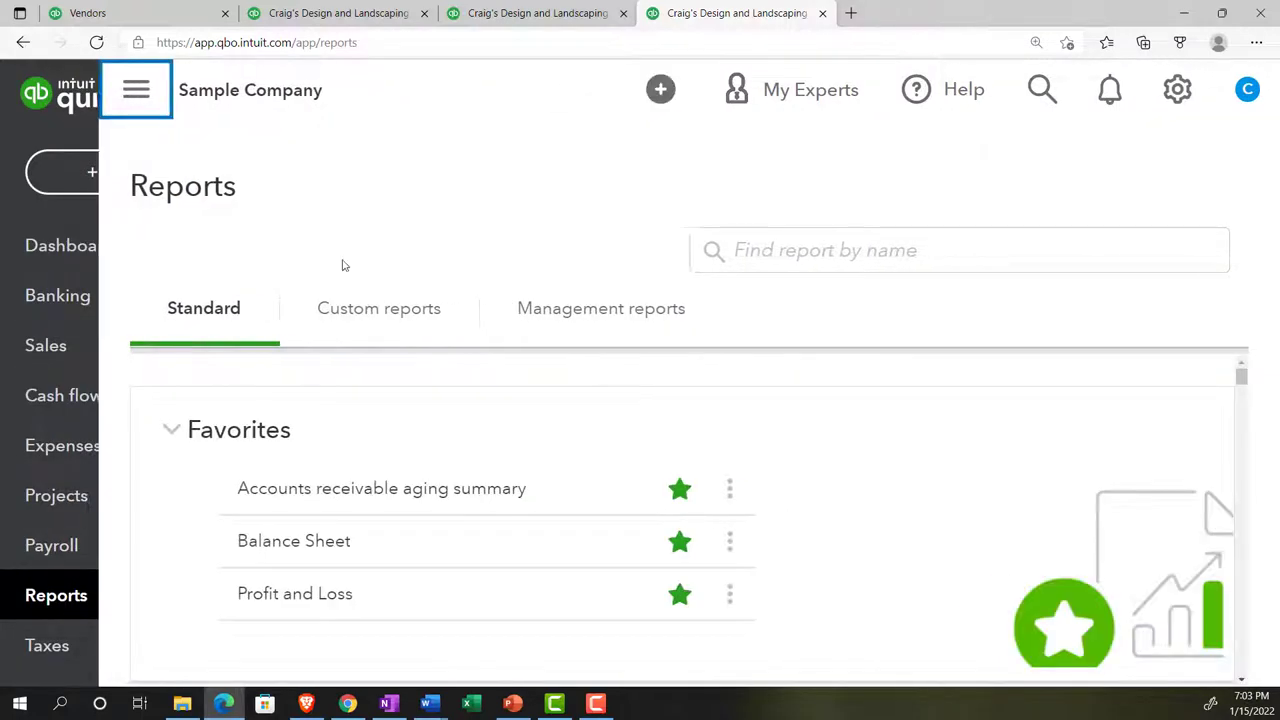
scroll(386, 366, down, 4)
scroll(345, 483, down, 9)
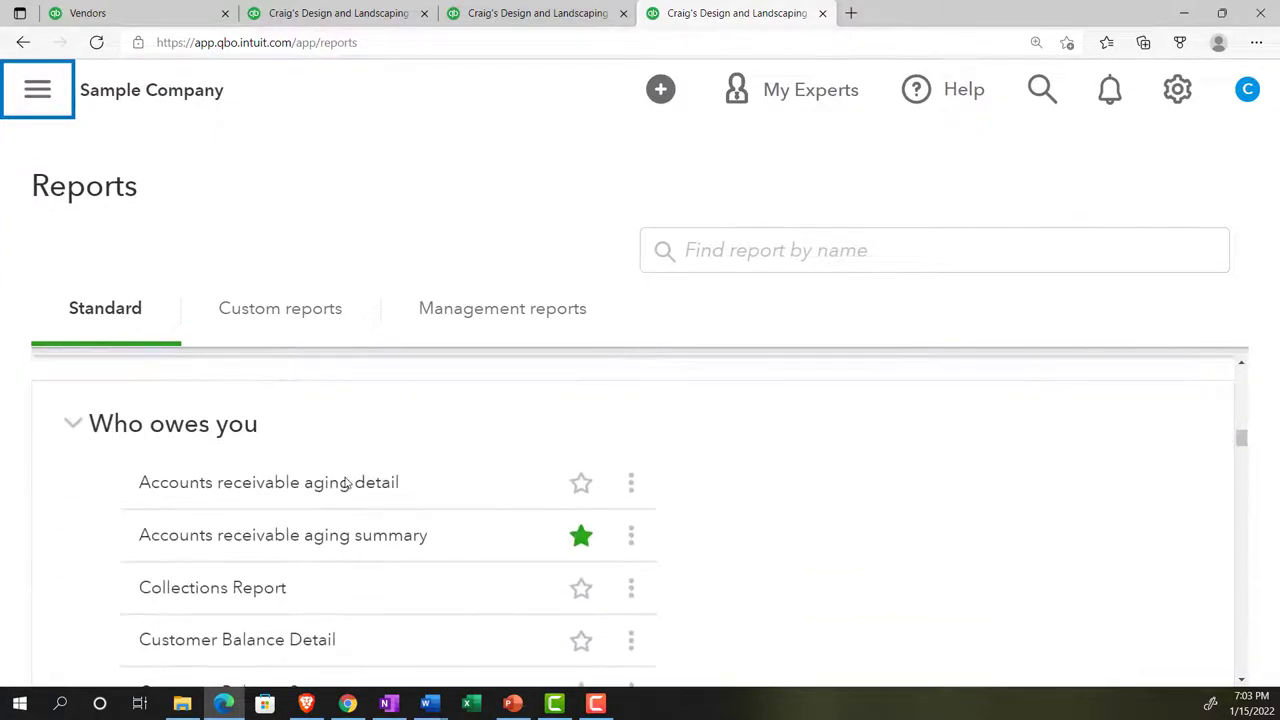
scroll(345, 484, down, 6)
scroll(345, 484, down, 6)
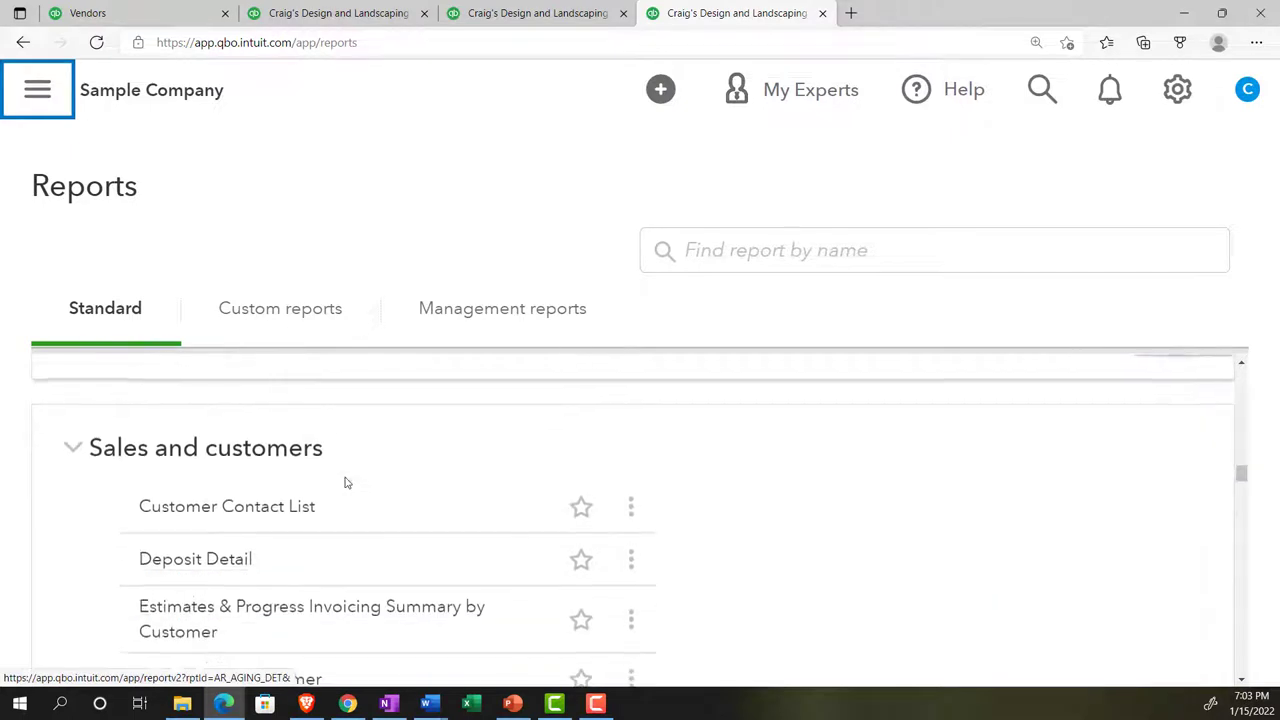
scroll(345, 487, down, 6)
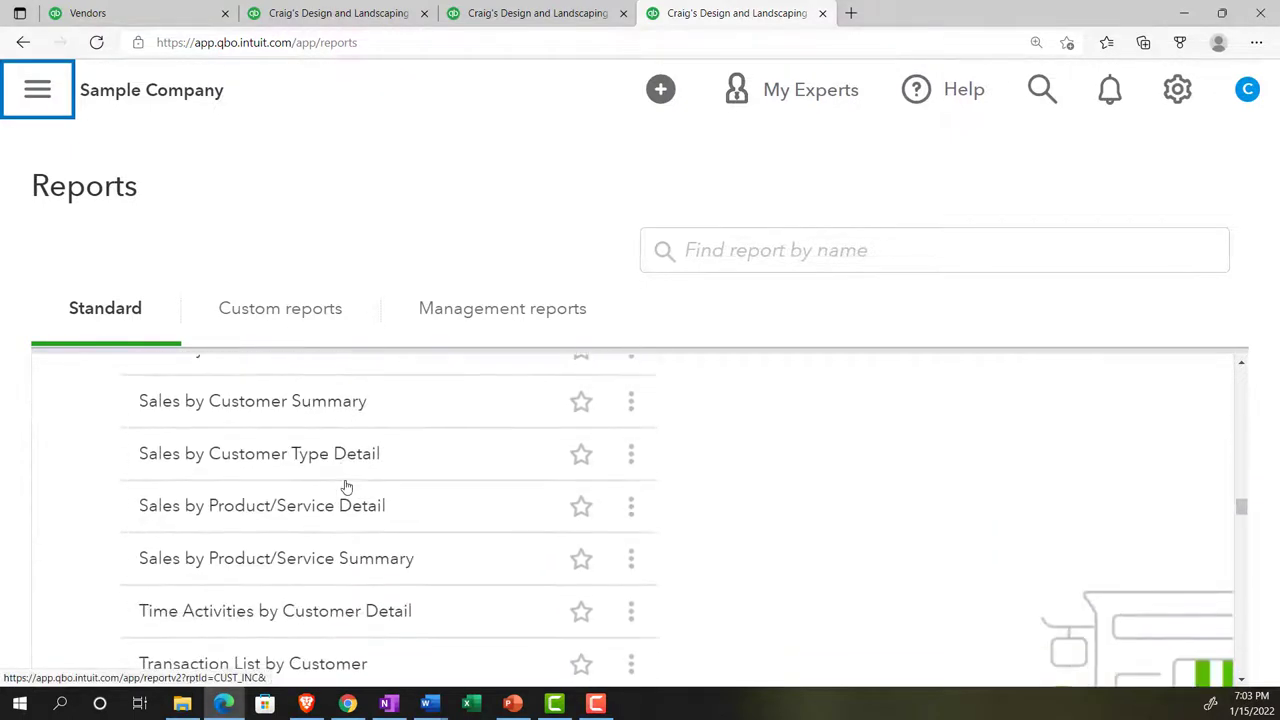
scroll(345, 487, down, 2)
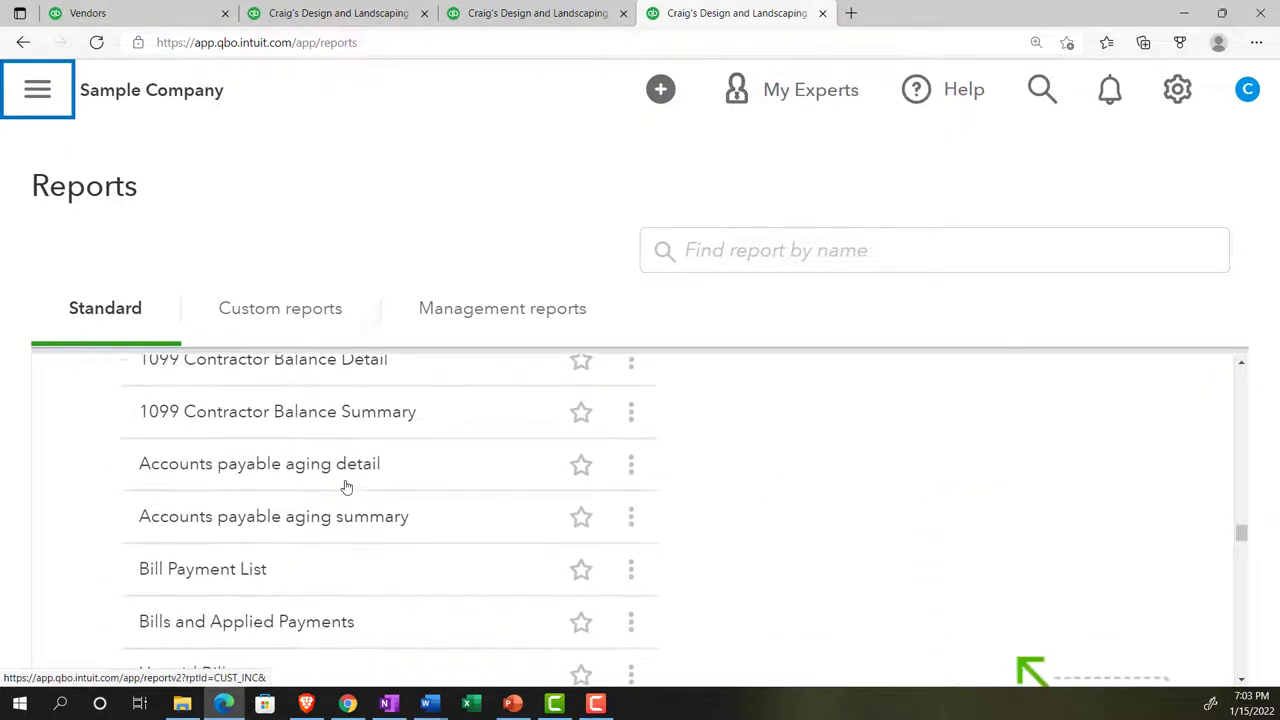
scroll(333, 544, down, 1)
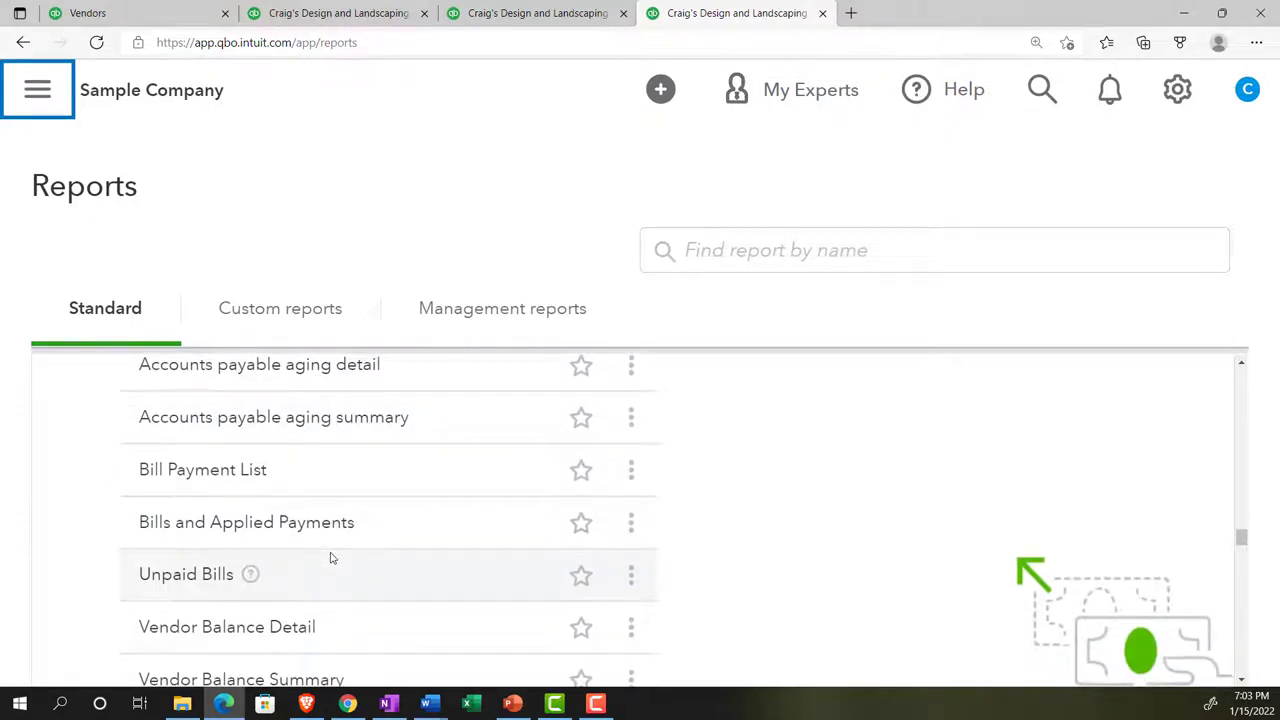
scroll(320, 548, up, 1)
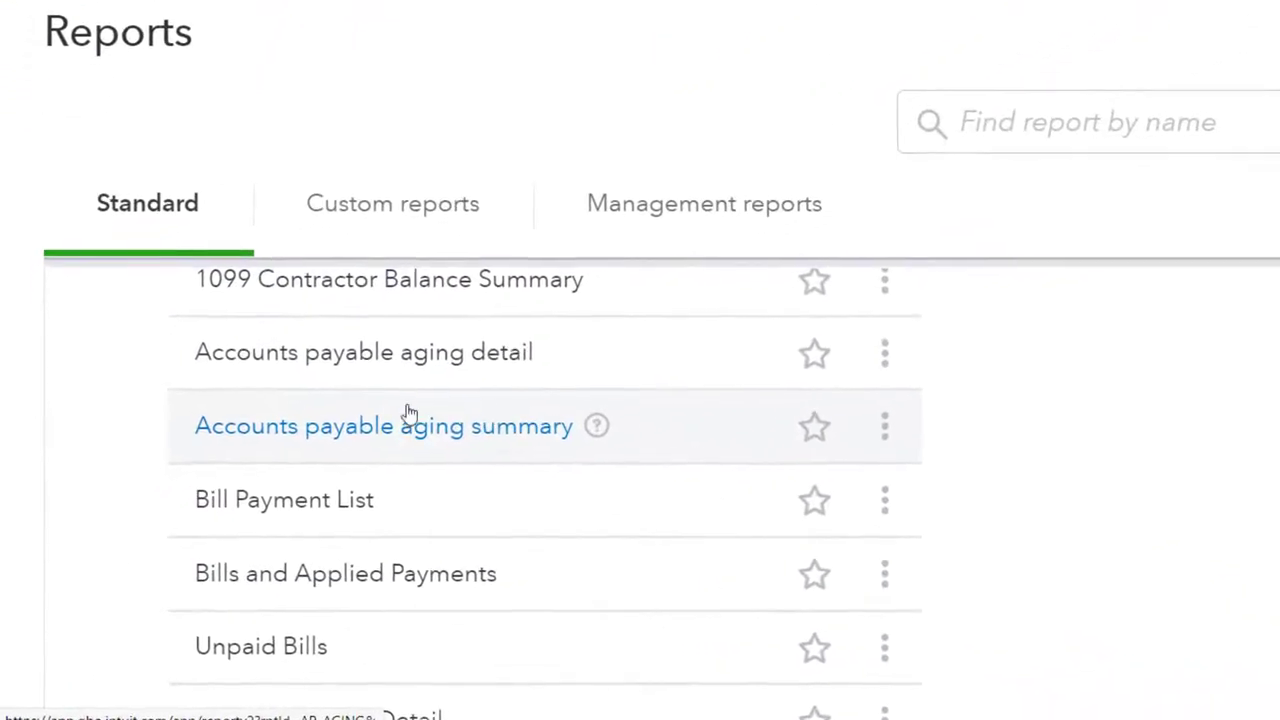
click(409, 358)
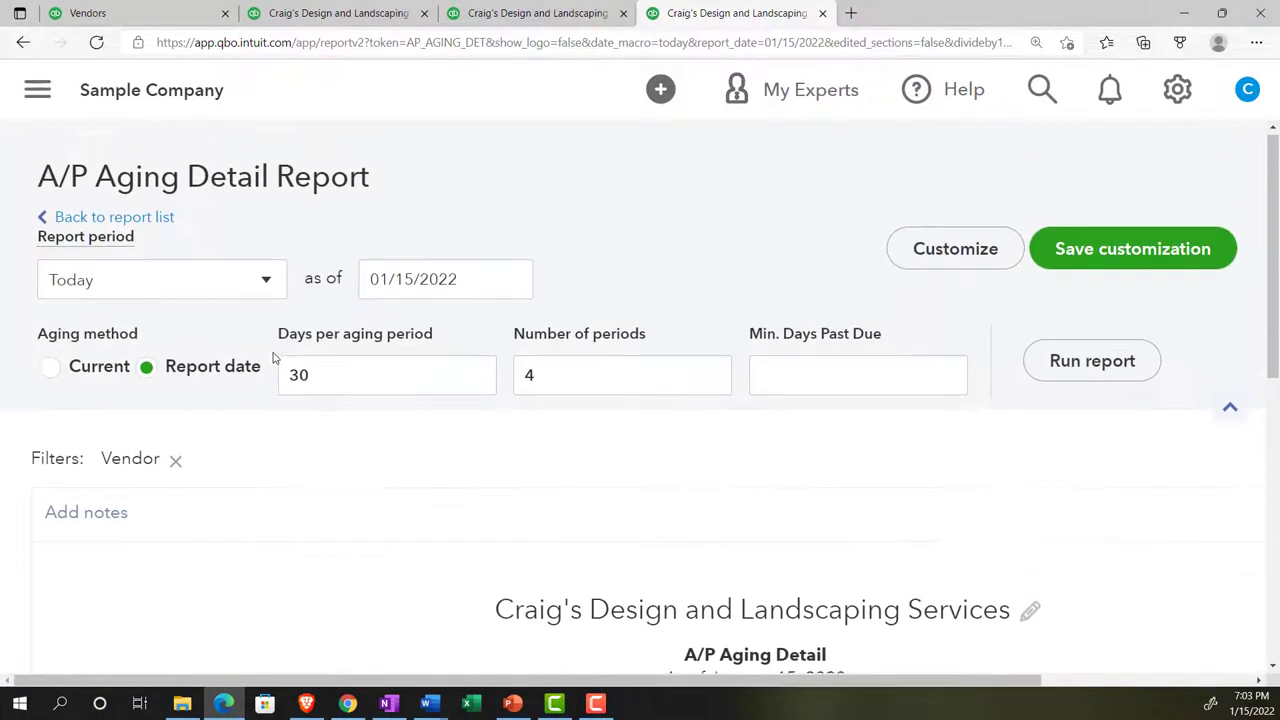
Step: Set the A/P Aging Detail report's as-of date to 12/31/2021 and run it
click(433, 282)
triple_click(384, 279)
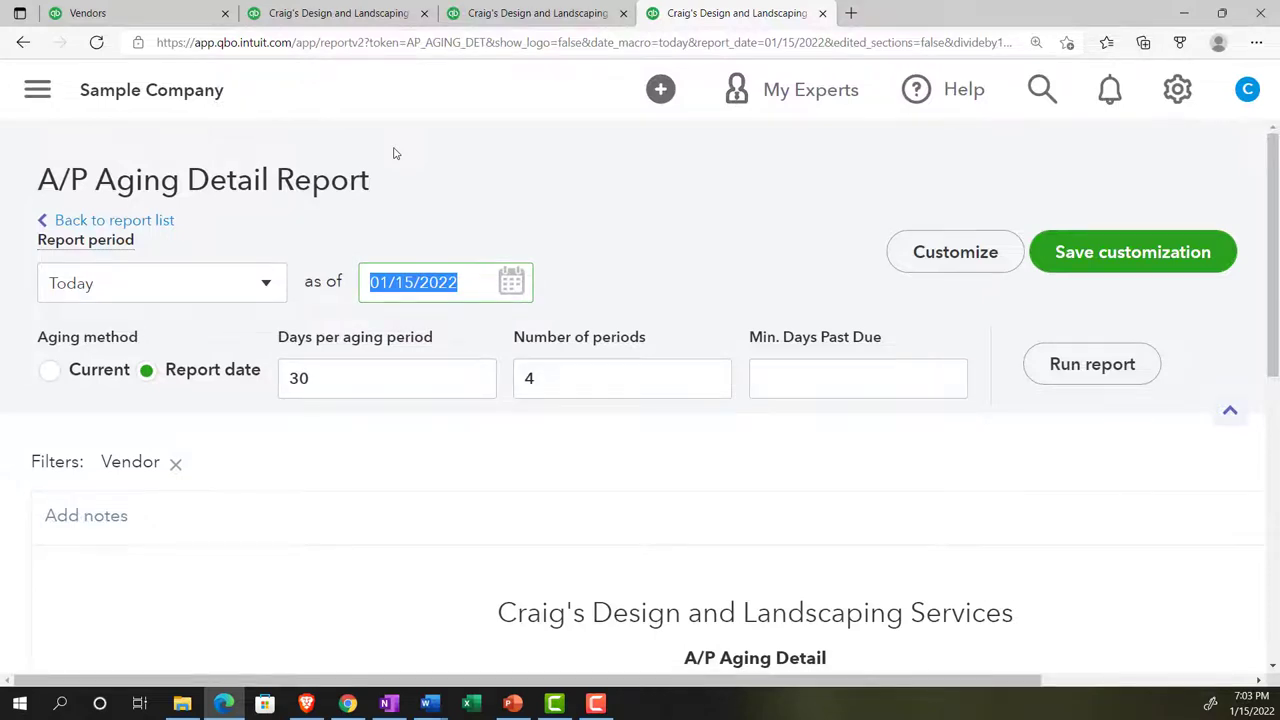
text(123121)
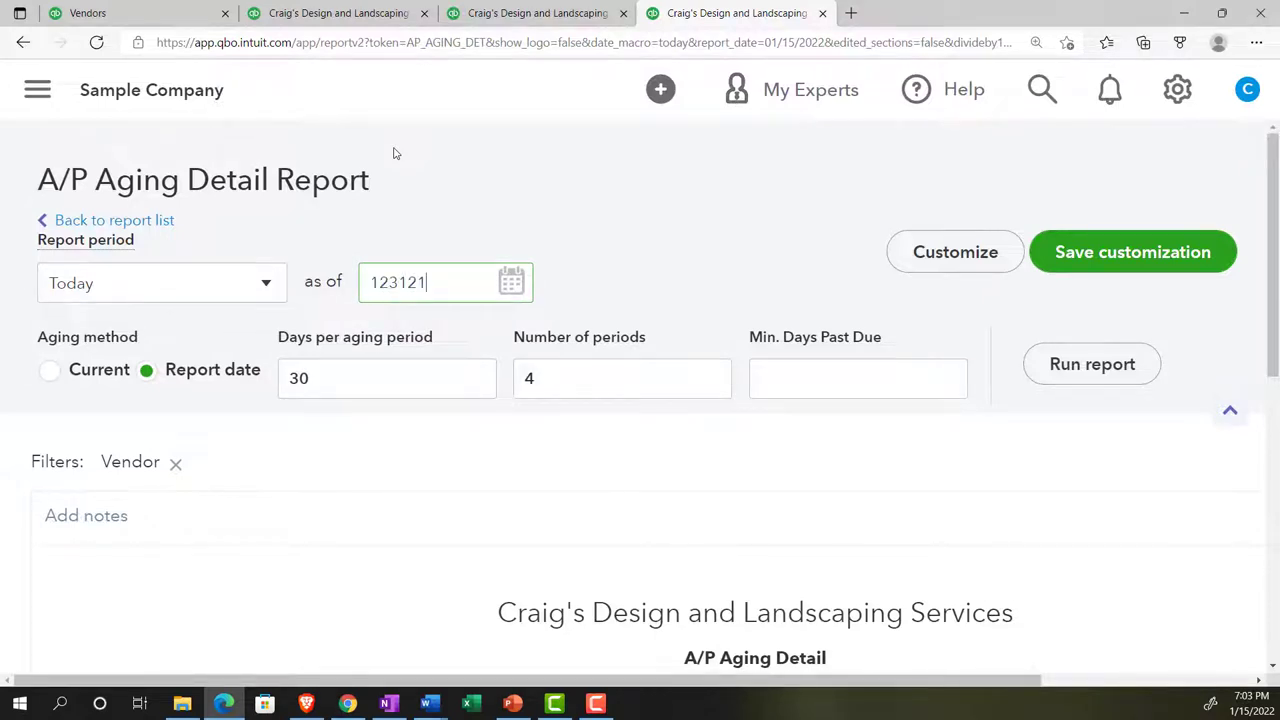
key(Tab)
click(1049, 357)
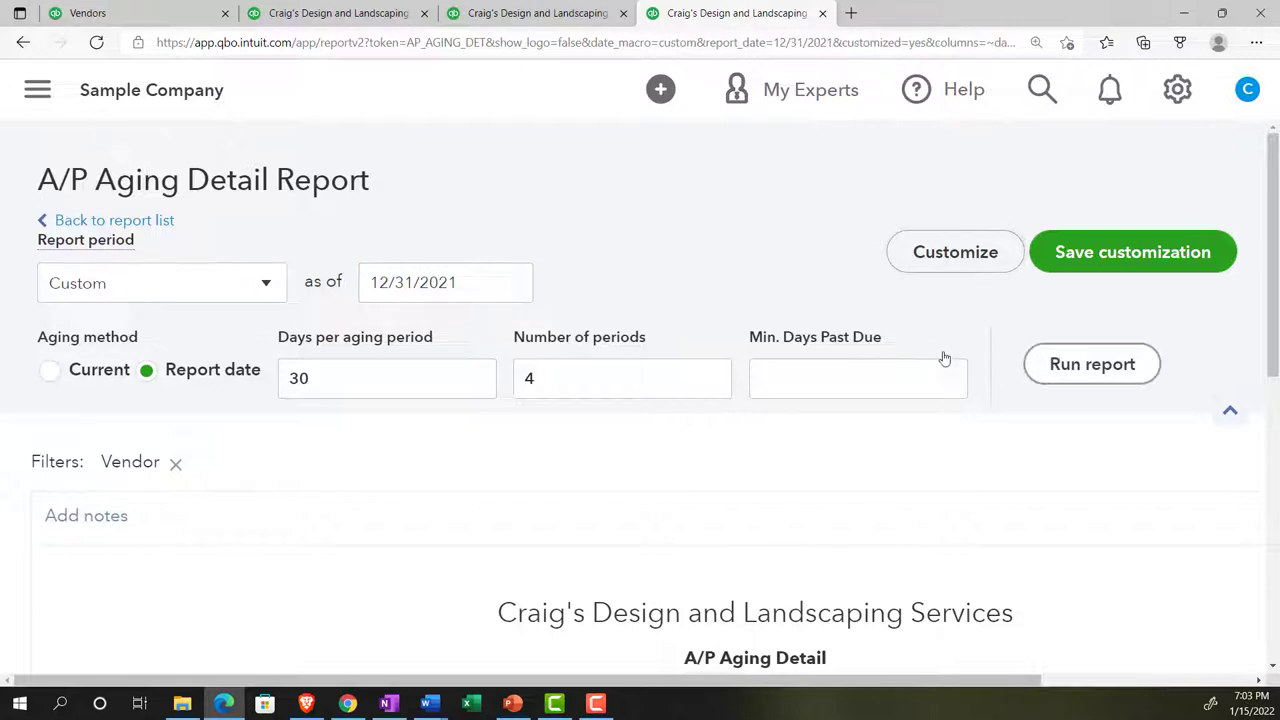
Step: Review the A/P Aging Detail bills by past-due group and compare their total with Accounts Payable on the Balance Sheet
scroll(603, 334, down, 3)
key(ctrl+minus)
key(ctrl+minus)
scroll(259, 497, down, 2)
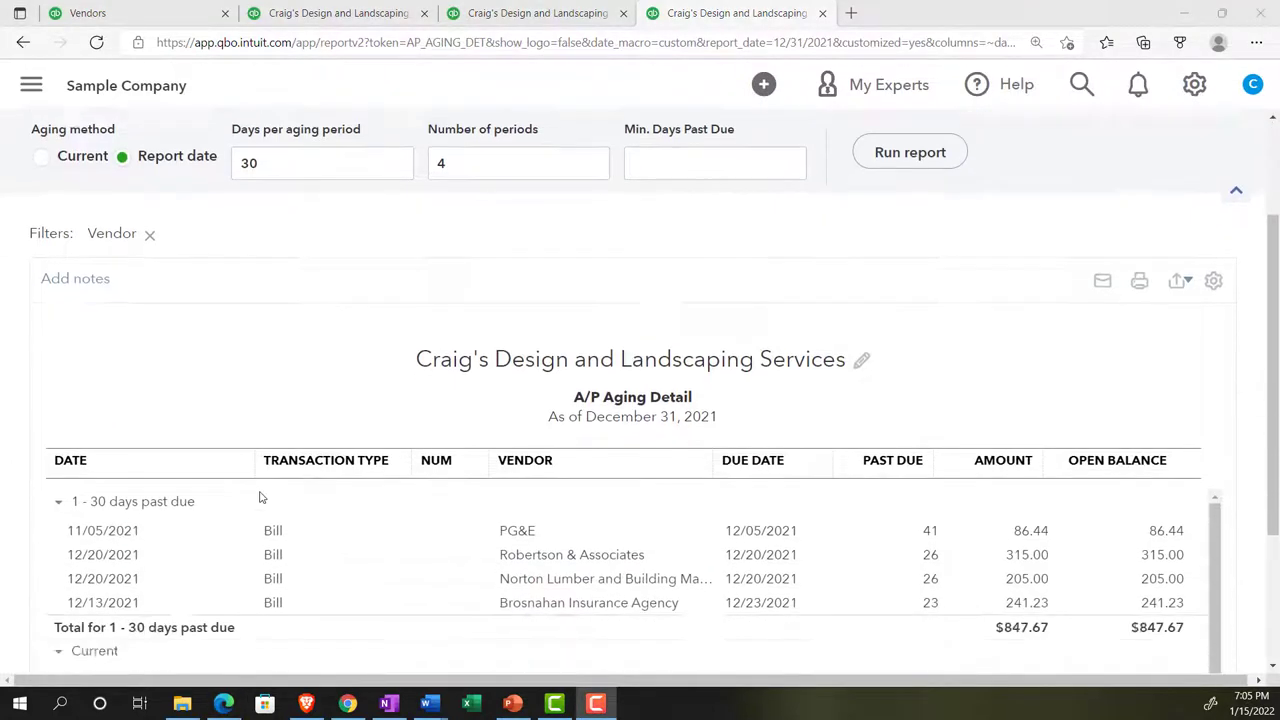
scroll(259, 497, down, 1)
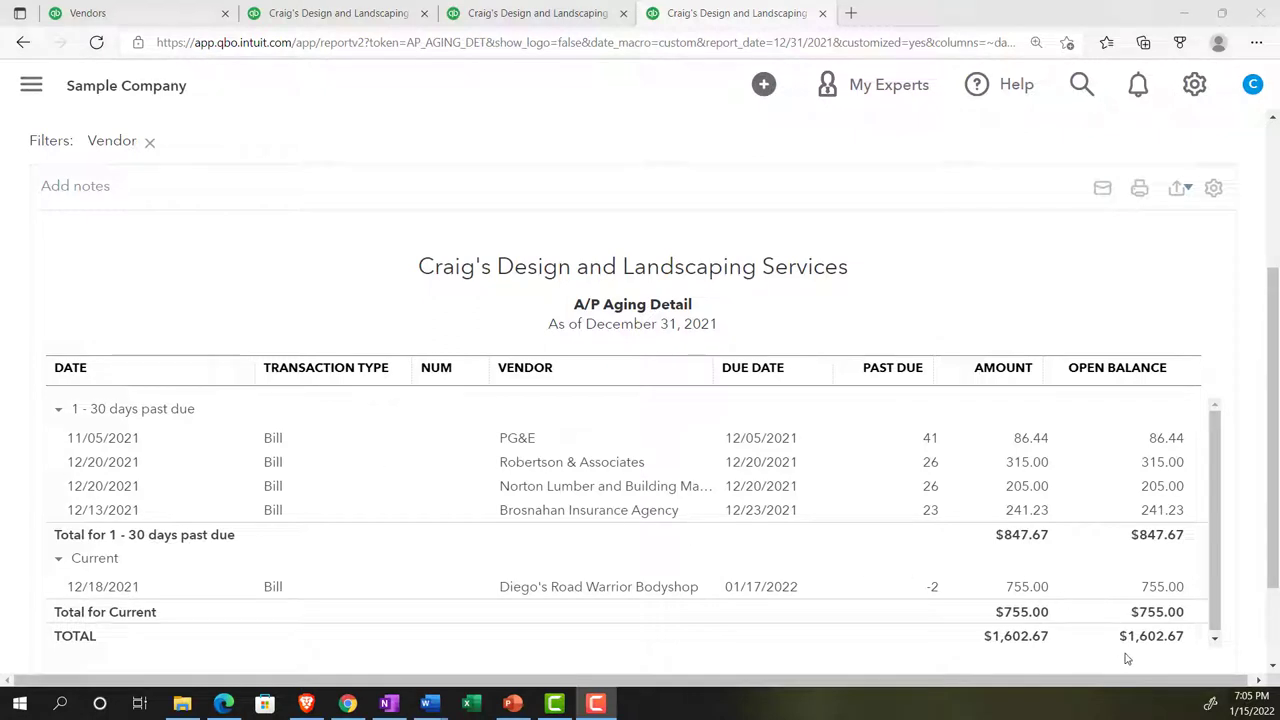
click(350, 8)
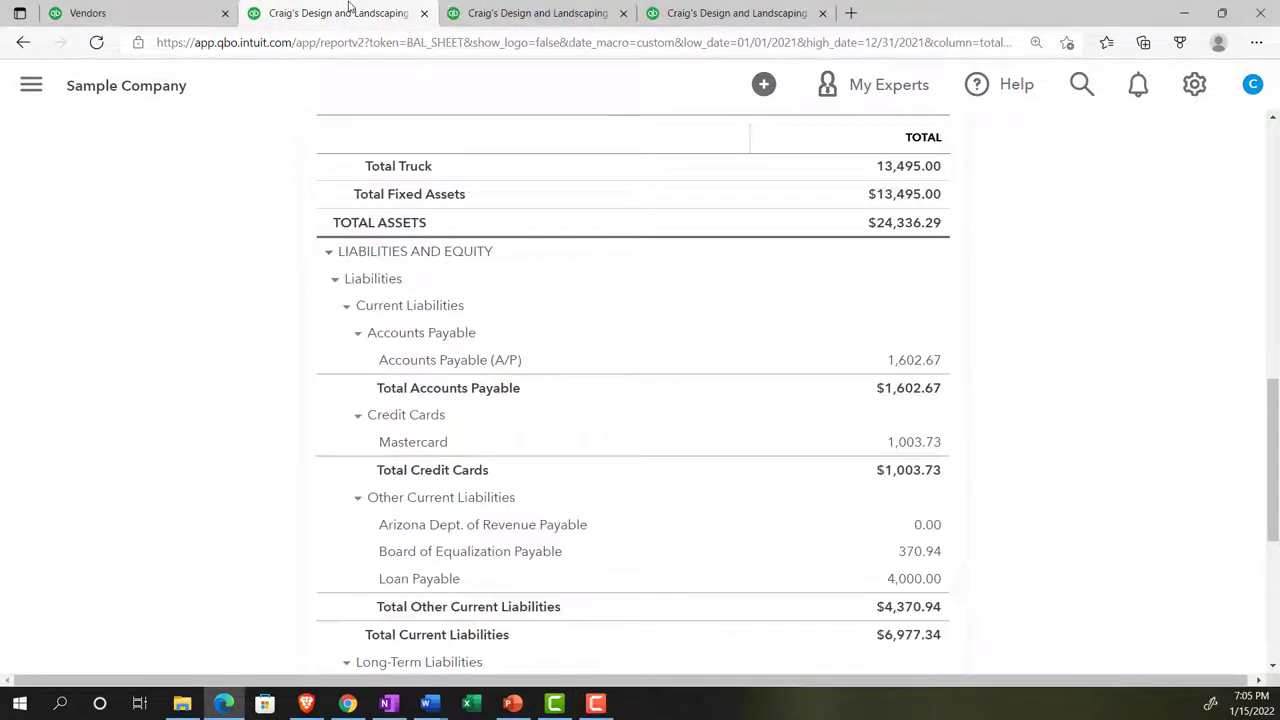